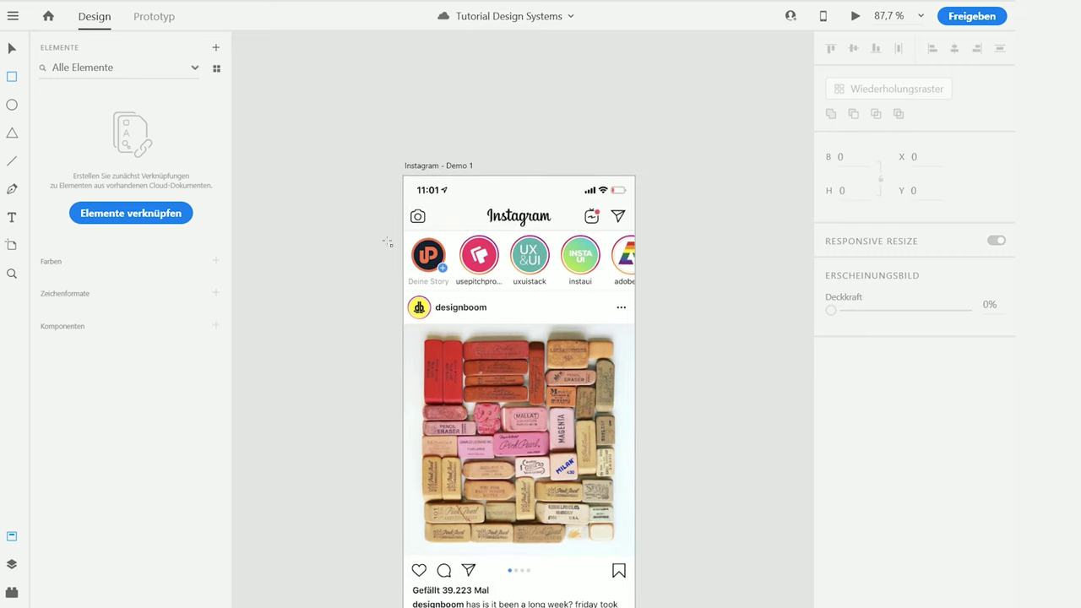
Draw a 346 × 43 rectangle beside the Instagram artboard, aligned with the artboard's top edge
key(v)
click(537, 157)
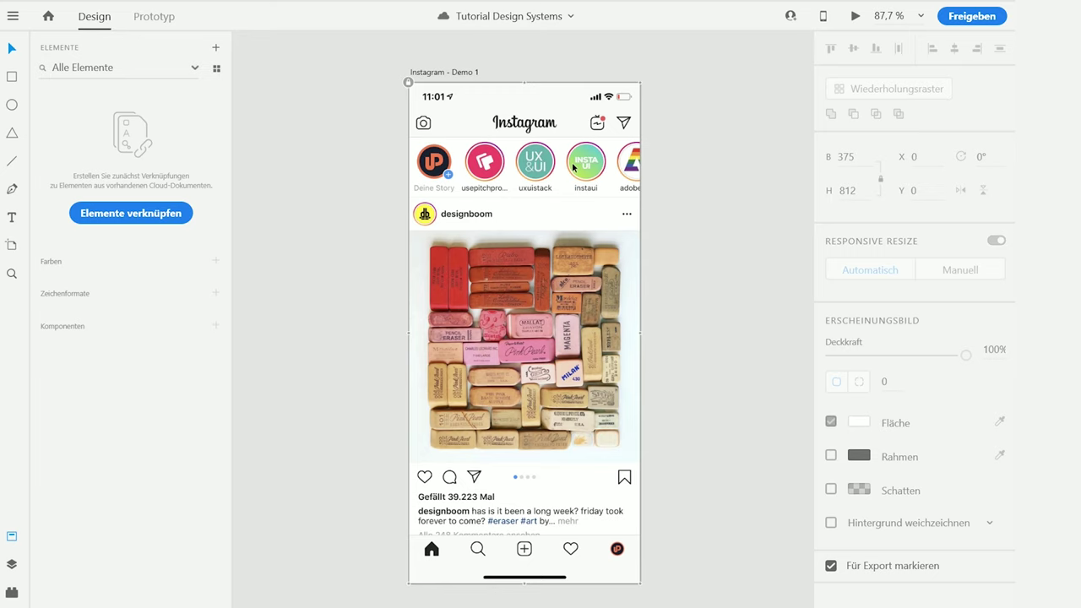
drag(482, 197, 361, 190)
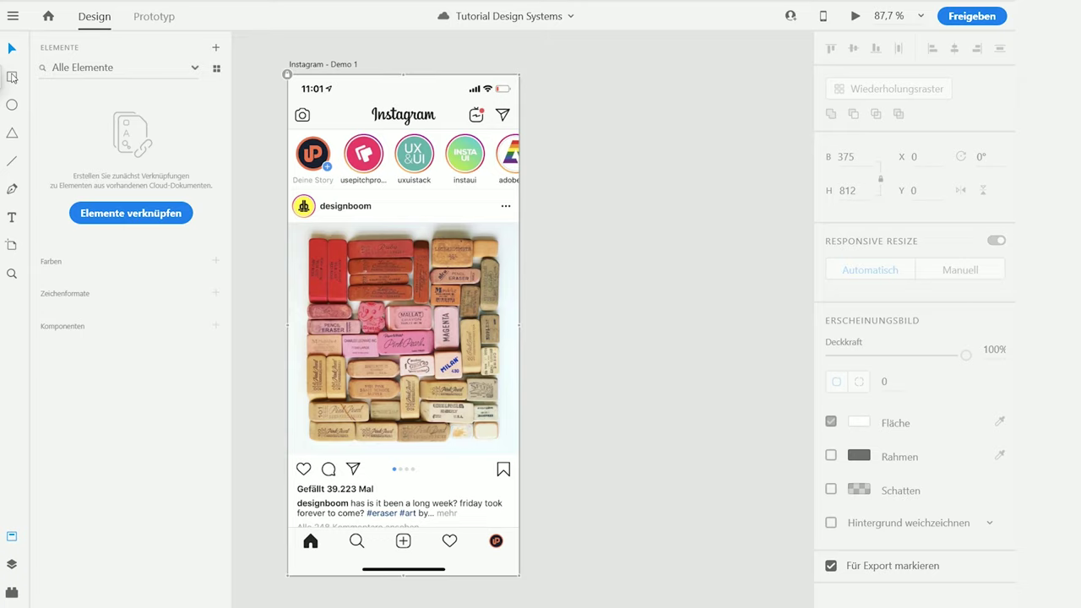
click(12, 77)
drag(533, 76, 747, 102)
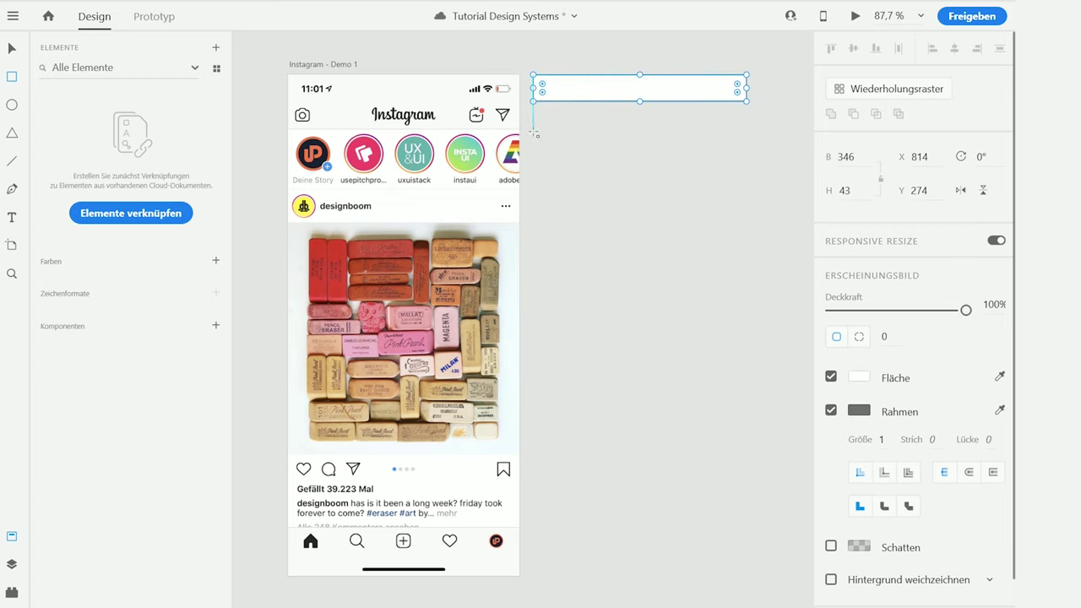
Draw three more 346-wide rectangles stacked below the first one, with heights of 44, 98 and 538
mouse_move(533, 129)
mouse_down()
mouse_move(627, 127)
mouse_move(746, 102)
mouse_up()
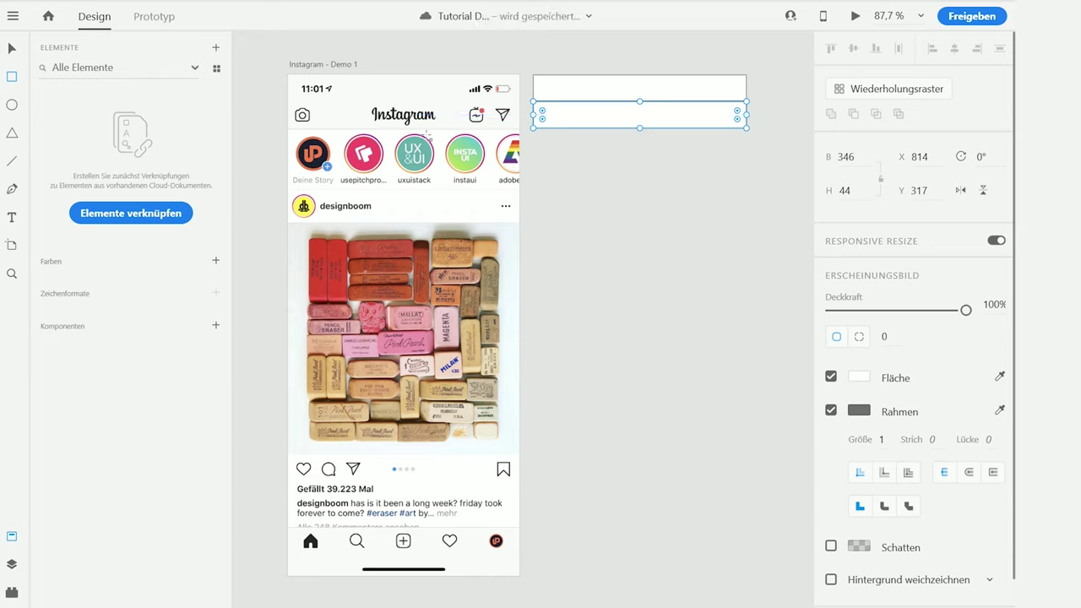
drag(534, 188, 745, 128)
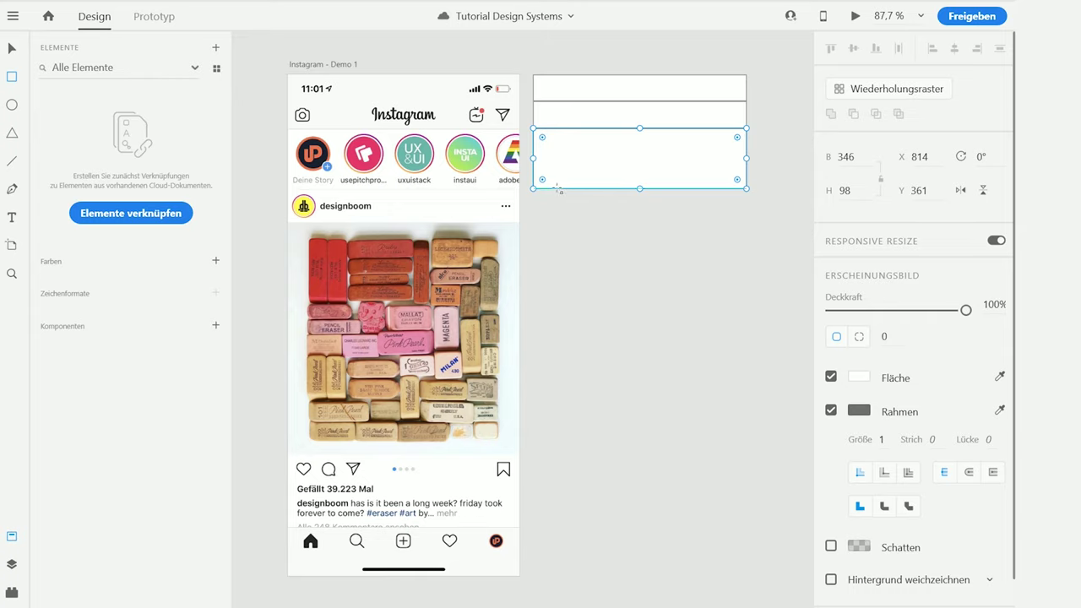
mouse_move(533, 195)
mouse_down()
mouse_move(649, 326)
mouse_move(782, 535)
mouse_move(770, 519)
mouse_move(747, 526)
mouse_up()
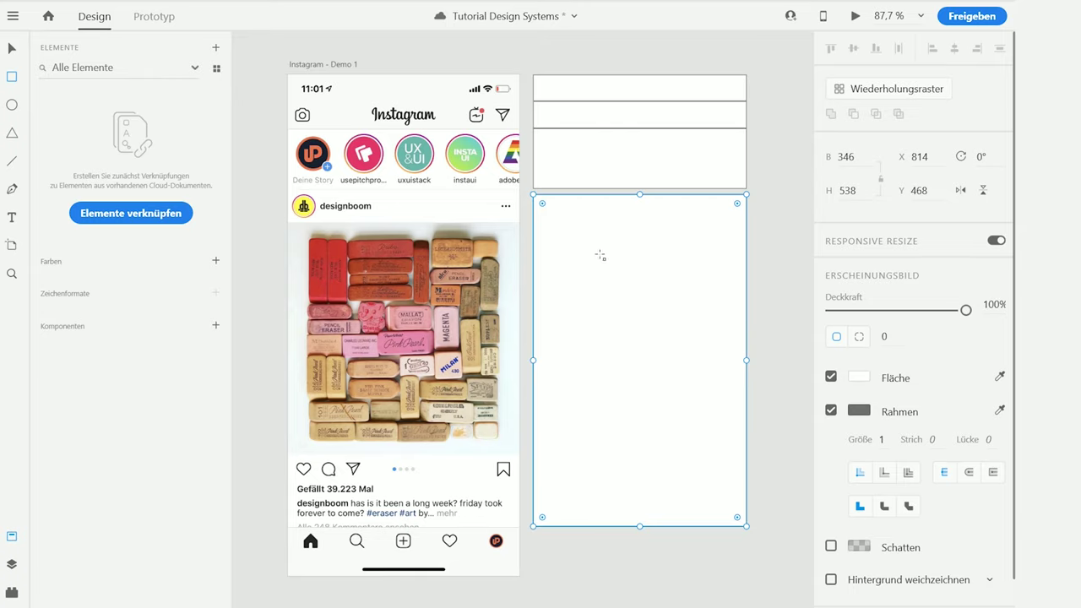
Draw four stacked 330-wide rectangles inside the tall block, with heights of 46, 347, 43 and 60
drag(538, 223, 742, 202)
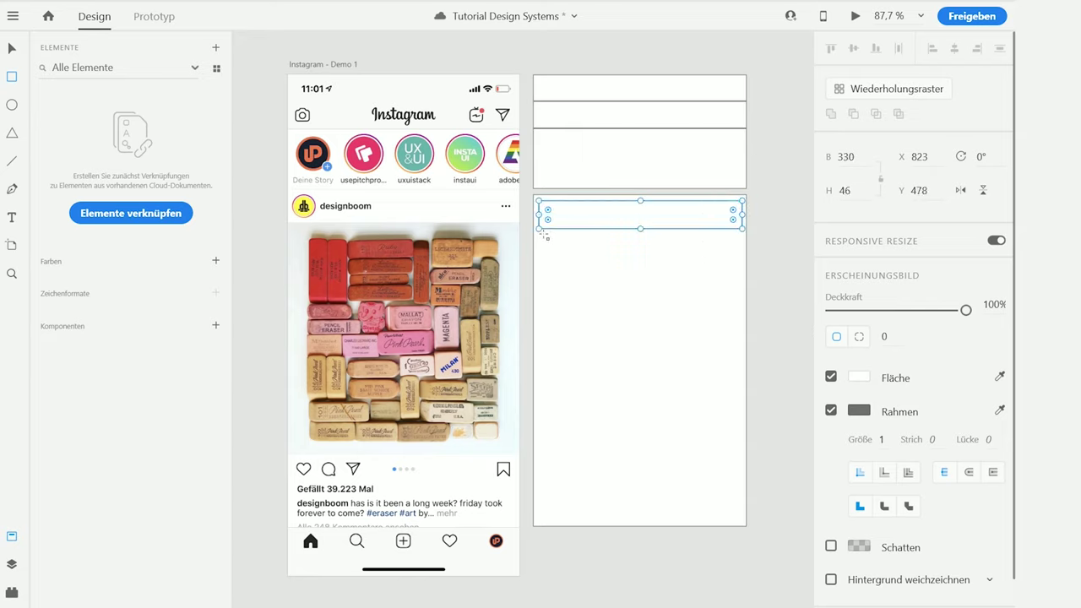
drag(539, 446, 739, 234)
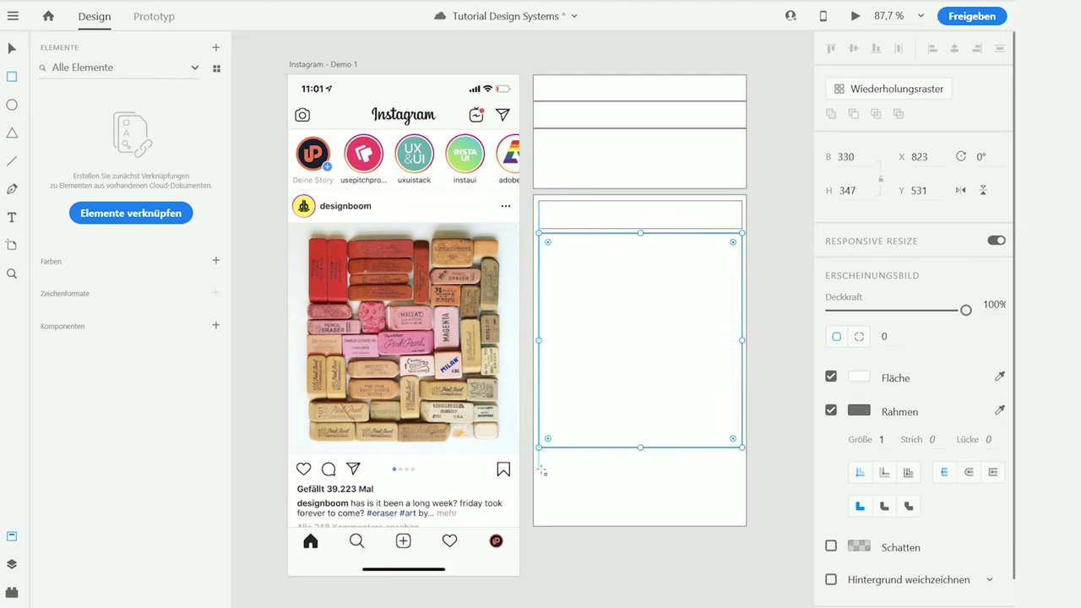
drag(540, 475, 743, 448)
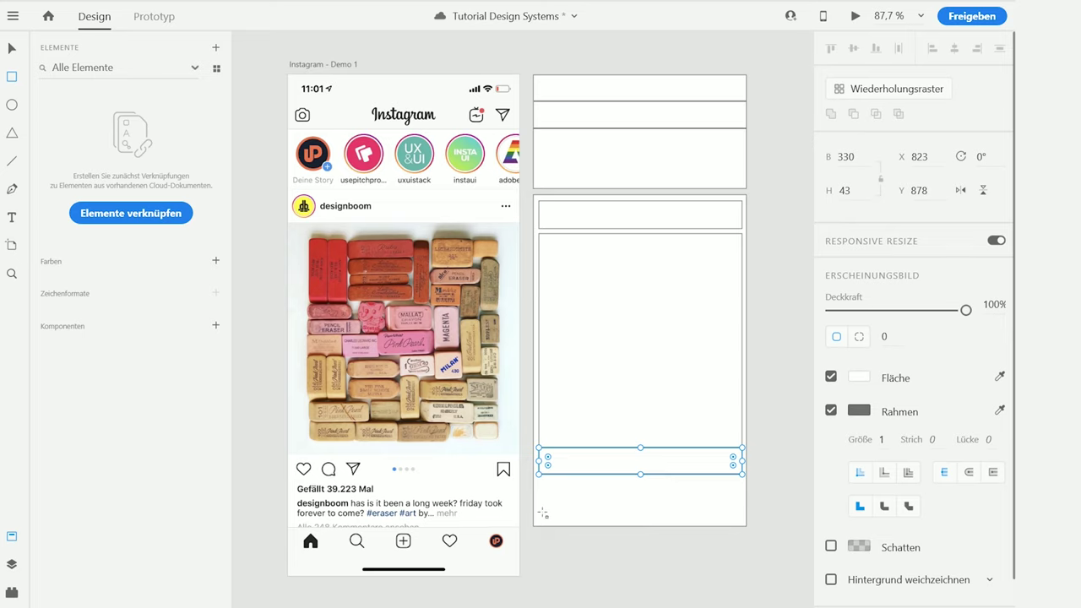
drag(538, 510, 742, 473)
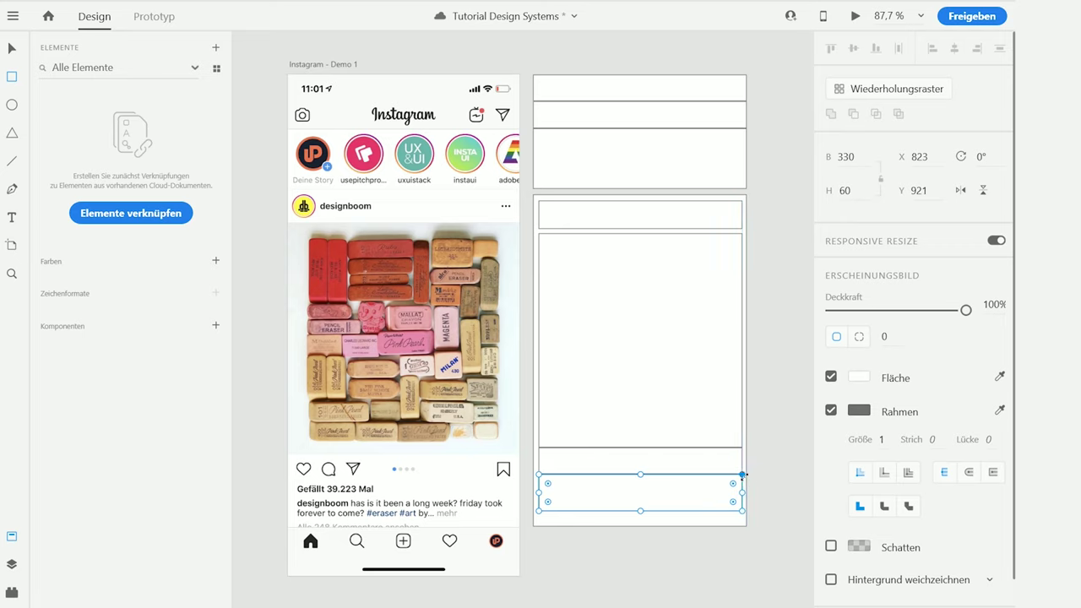
Draw a 346 × 50 rectangle below the tall block and a thinner one of equal width directly beneath it
scroll(610, 516, down, 3)
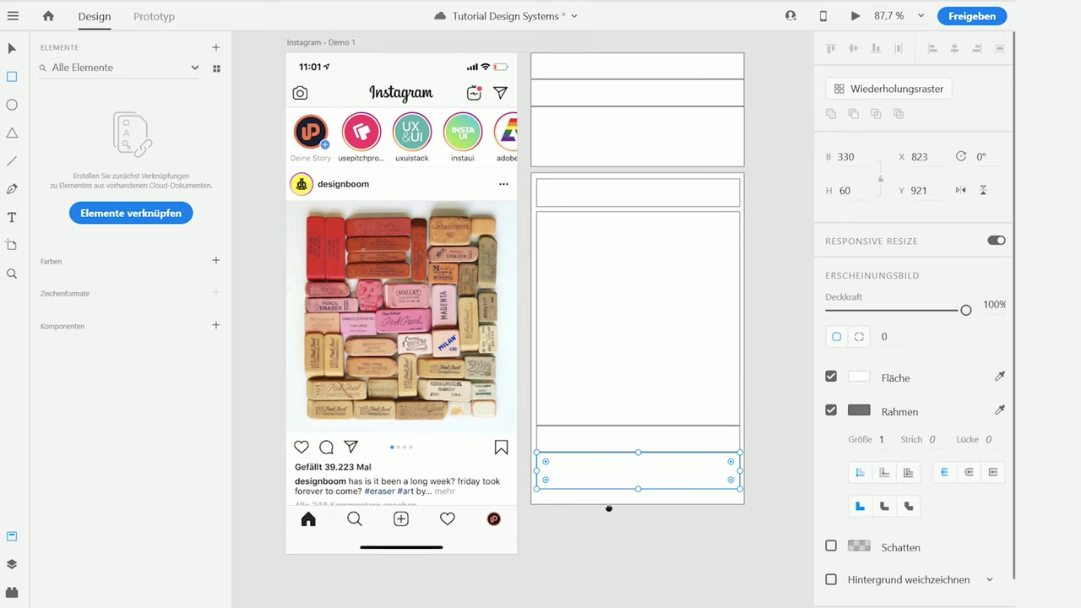
drag(533, 504, 742, 469)
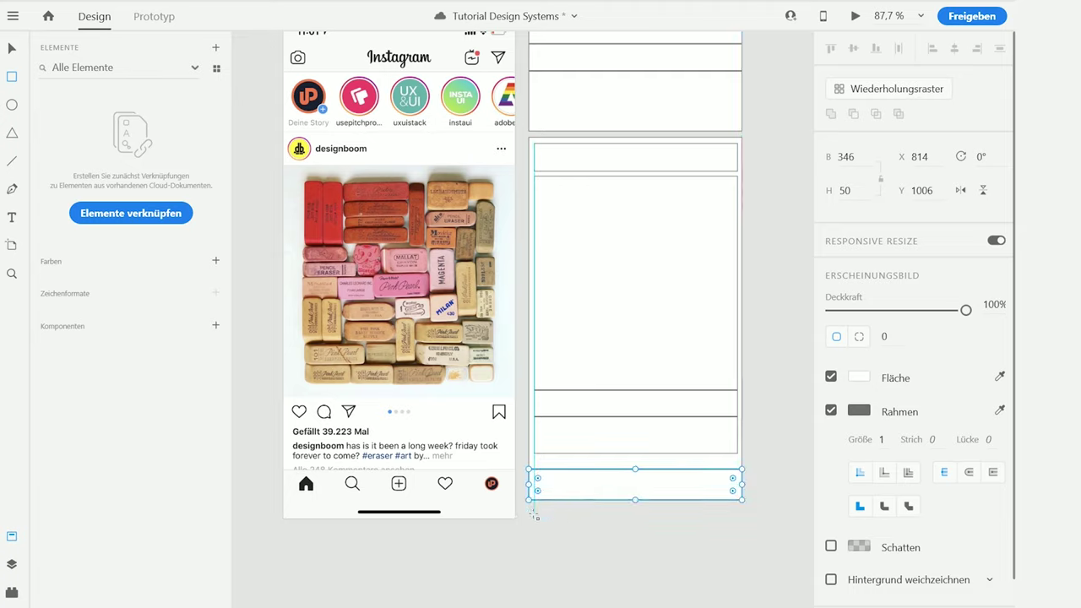
drag(532, 513, 743, 499)
key(Escape)
scroll(731, 321, up, 2)
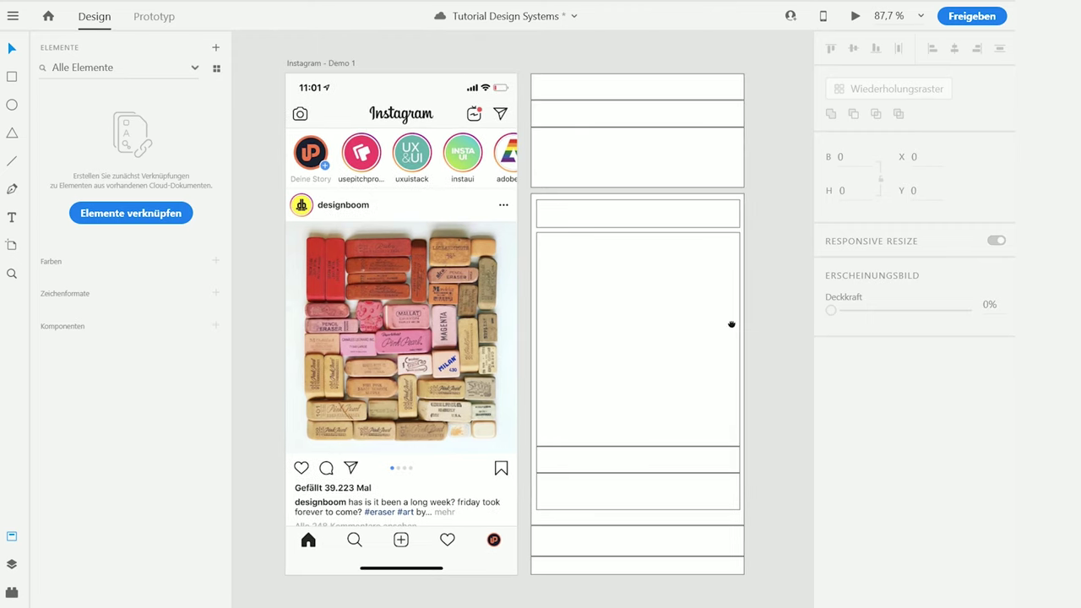
Move the wireframe's lower blocks up to close the gaps between the stacked rectangles
scroll(602, 385, down, 3)
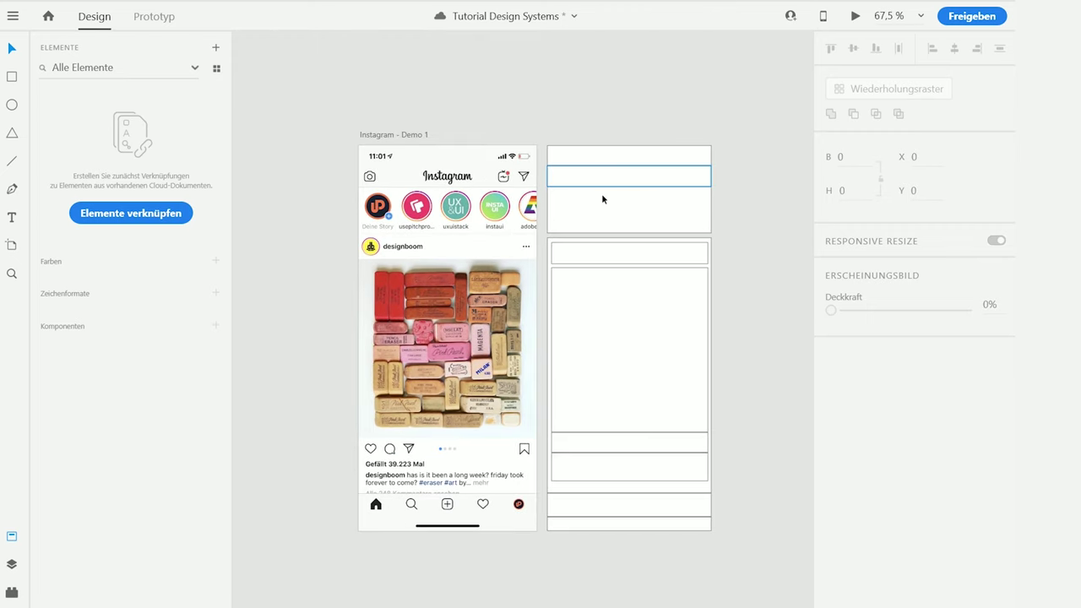
click(628, 497)
drag(628, 497, 610, 341)
click(712, 276)
scroll(555, 261, up, 3)
scroll(563, 312, down, 2)
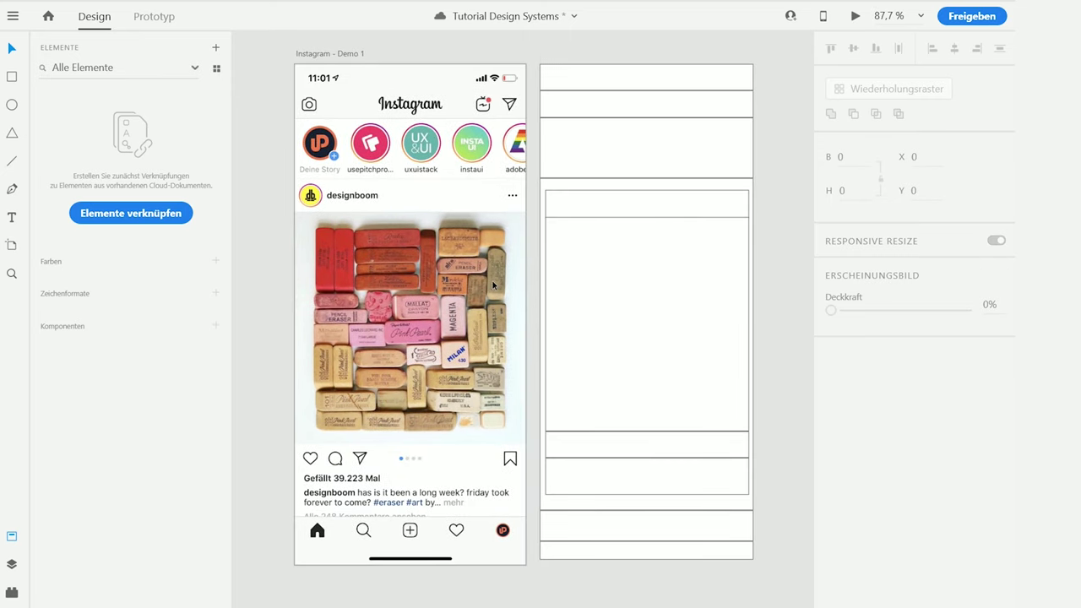
Place two 110 × 29 rectangles inside the post header row, one at each end
click(644, 203)
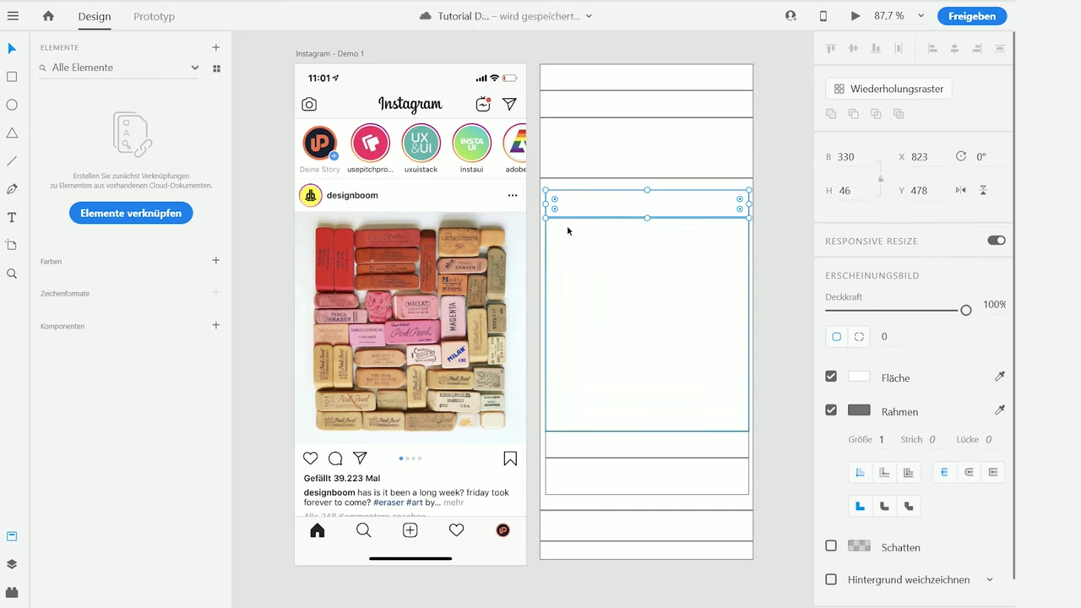
mouse_move(647, 218)
mouse_down()
mouse_move(651, 202)
mouse_move(659, 210)
mouse_up()
drag(748, 206, 585, 212)
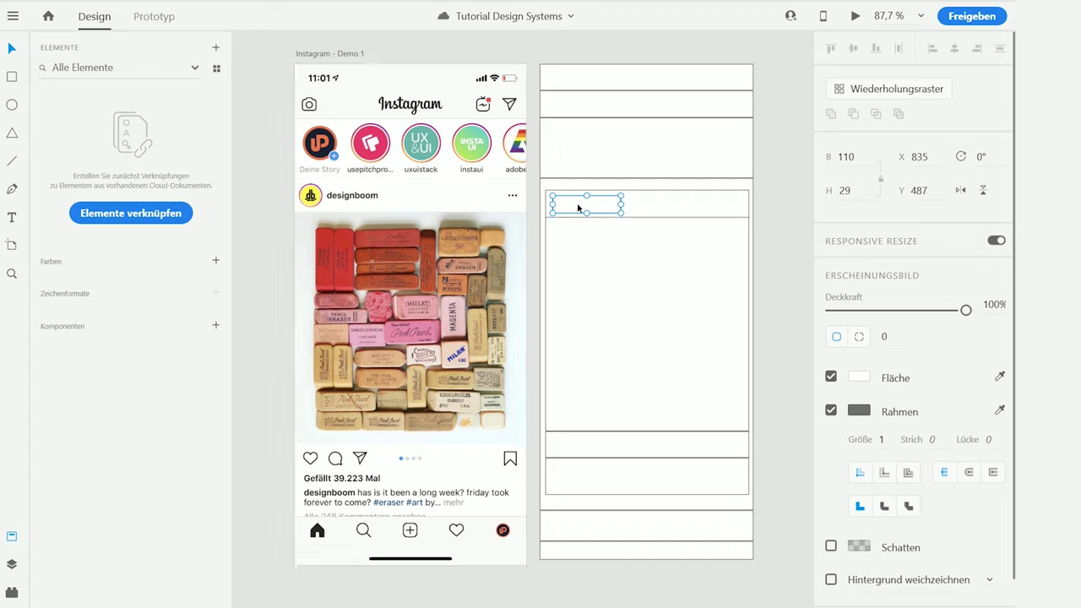
drag(572, 208, 689, 211)
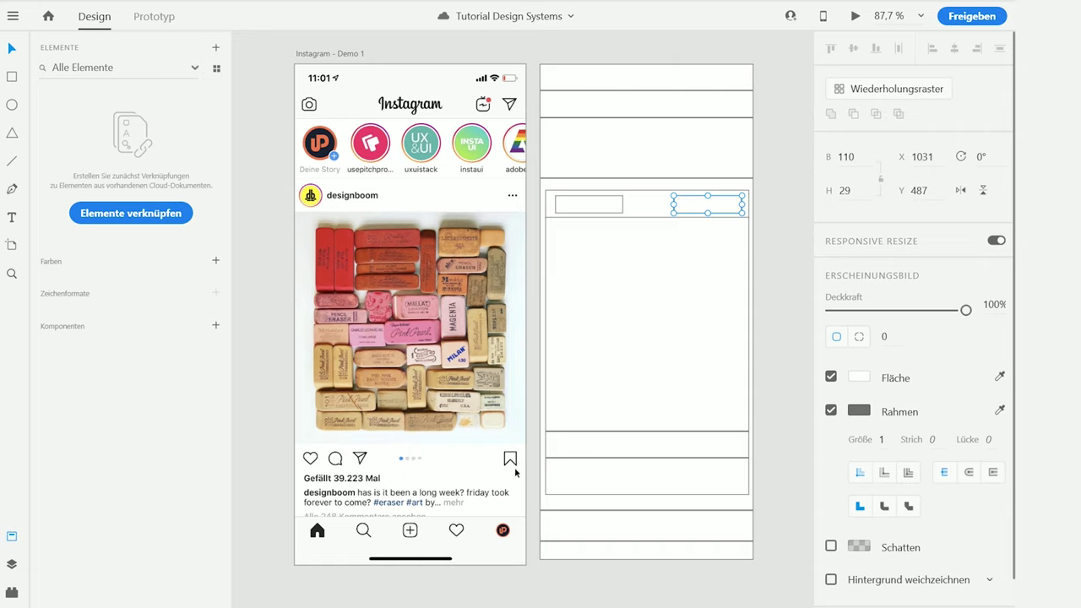
scroll(472, 292, up, 3)
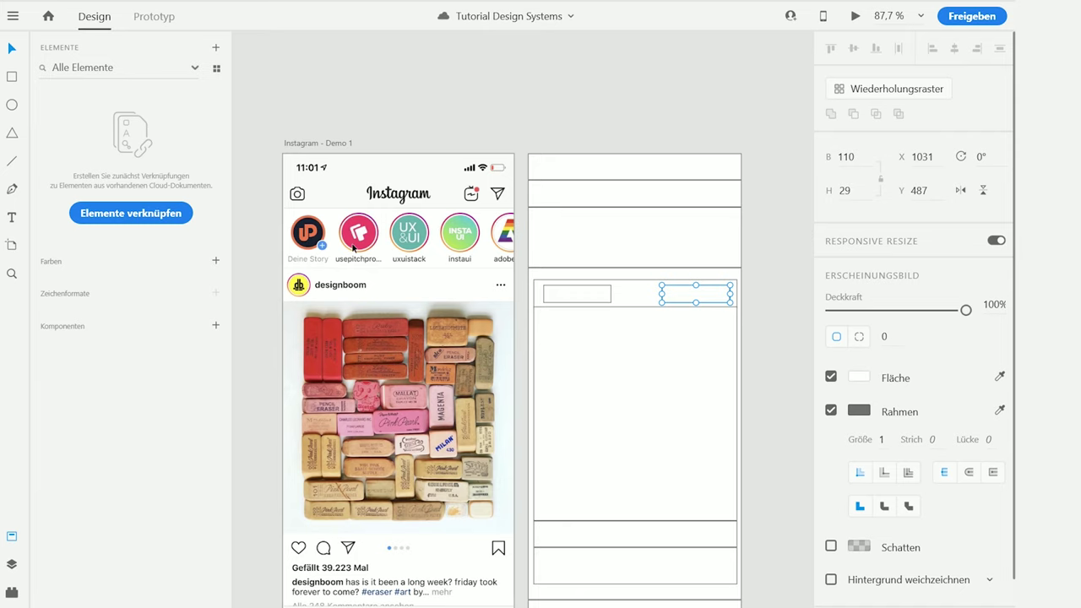
scroll(353, 247, down, 2)
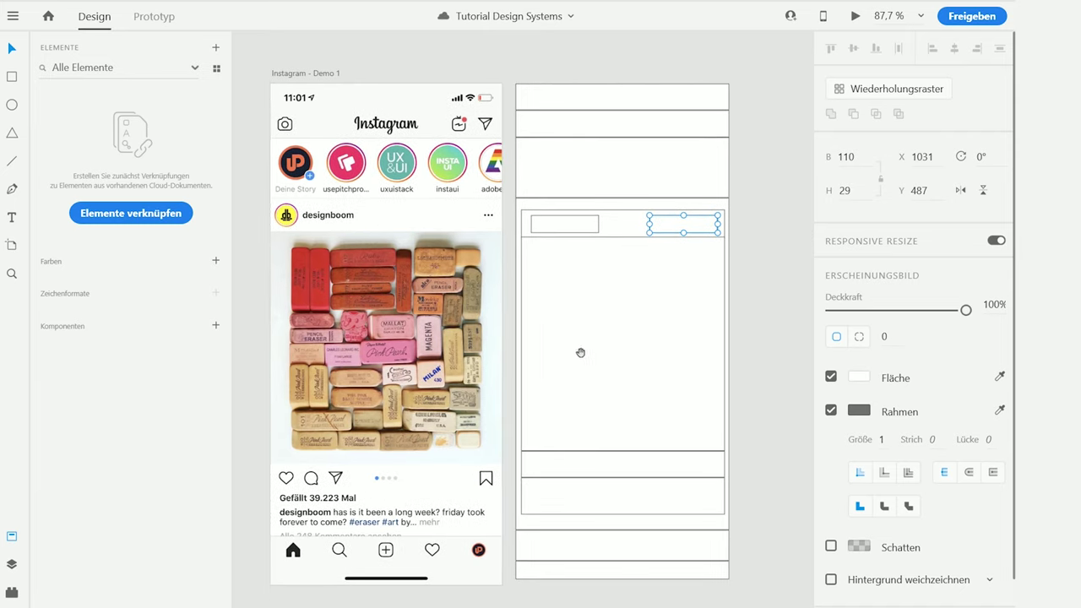
Delete all wireframe rectangles except the topmost one
click(766, 599)
drag(767, 599, 528, 128)
key(Delete)
Move the remaining rectangle onto the artboard over the Instagram header and widen it to the full 375 width
click(518, 97)
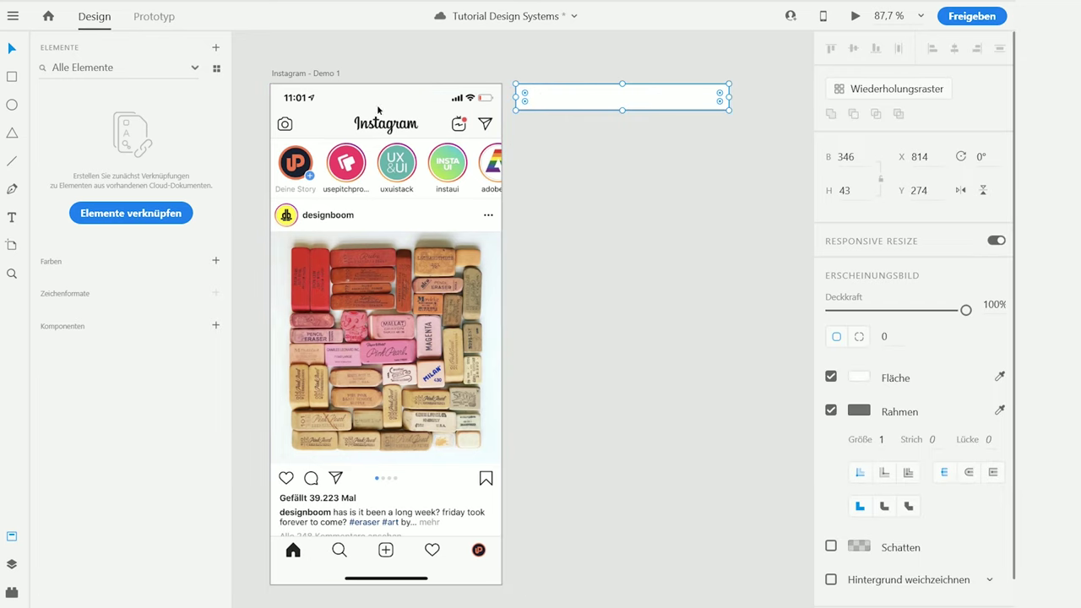
scroll(379, 155, up, 3)
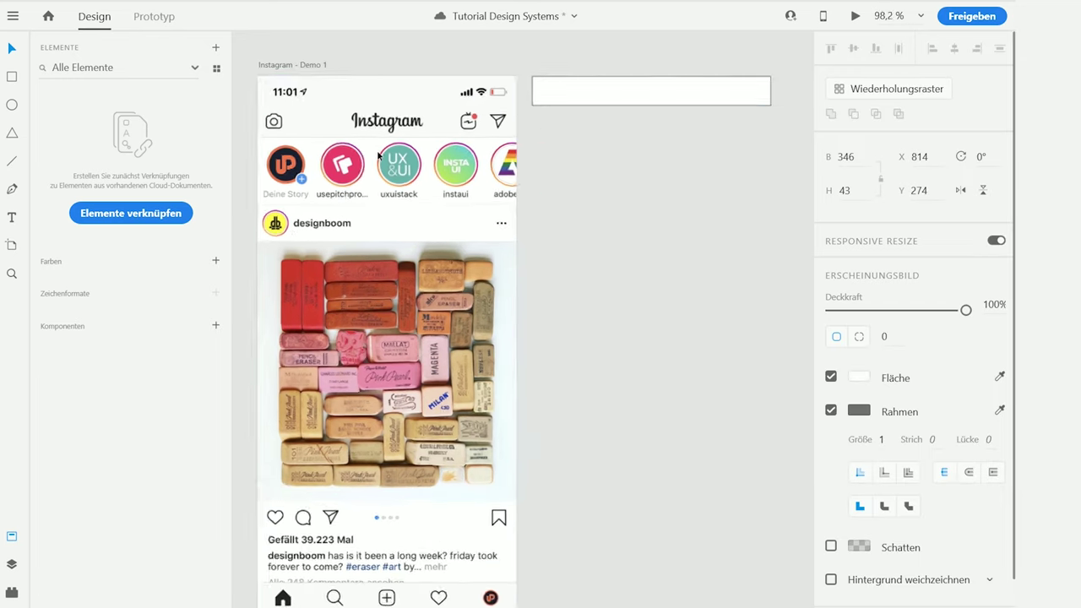
drag(542, 188, 595, 328)
drag(650, 212, 345, 257)
drag(573, 245, 594, 245)
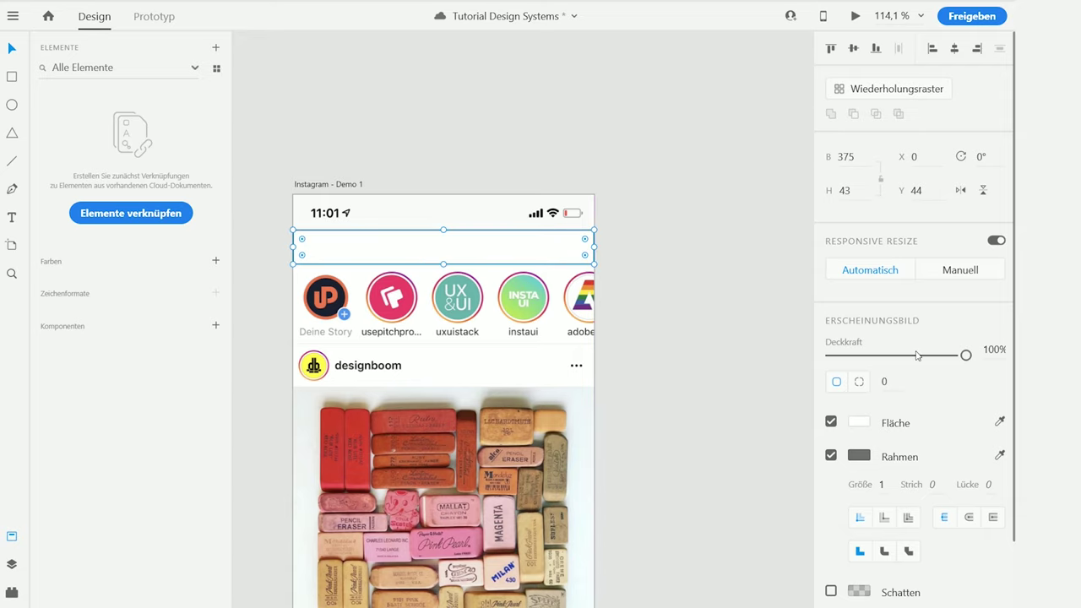
Set the rectangle's opacity to 62% and move it over the status bar at the artboard's top edge
drag(966, 355, 914, 354)
drag(523, 253, 525, 218)
scroll(526, 221, up, 5)
scroll(699, 263, down, 3)
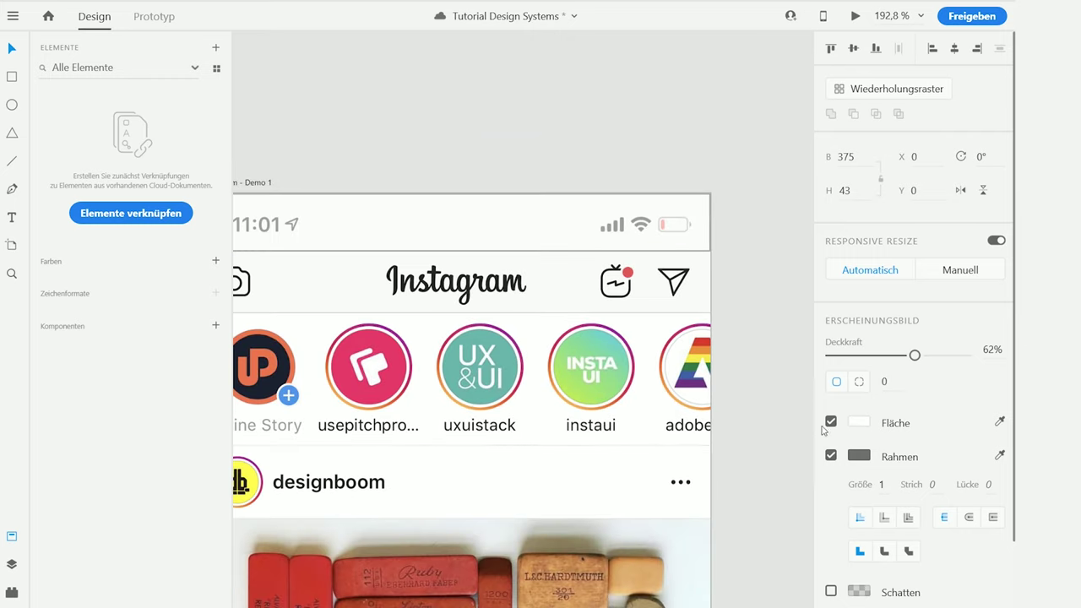
Remove the rectangle's border and place it beside the artboard, level with its top edge, at 100% opacity
click(831, 455)
scroll(485, 273, down, 5)
drag(485, 273, 618, 281)
drag(920, 313, 970, 311)
scroll(734, 241, up, 5)
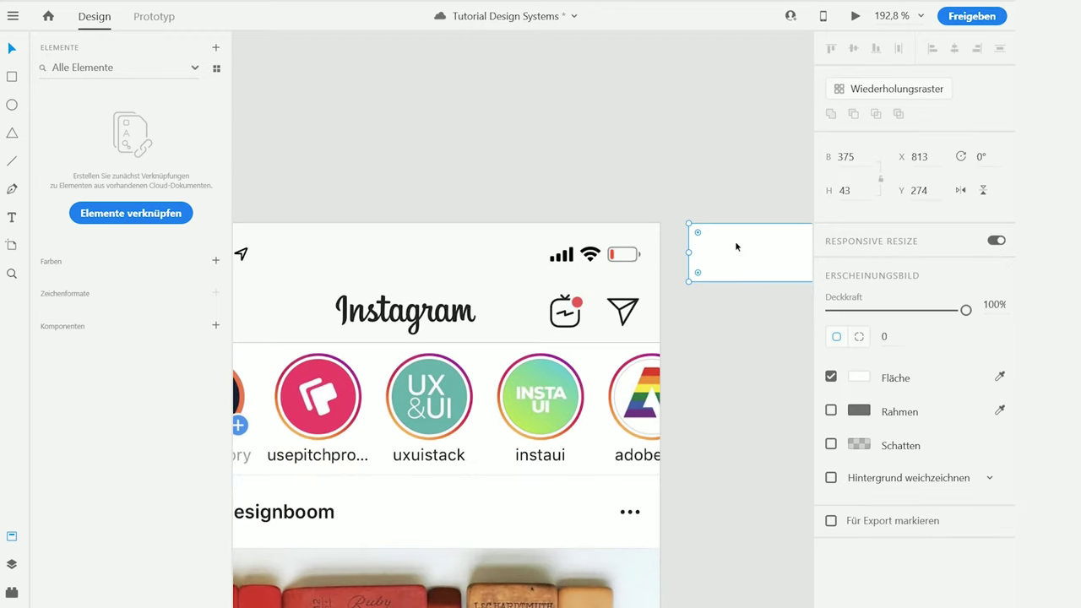
Add the text "11:01" near the clock in the artboard's status bar
click(486, 263)
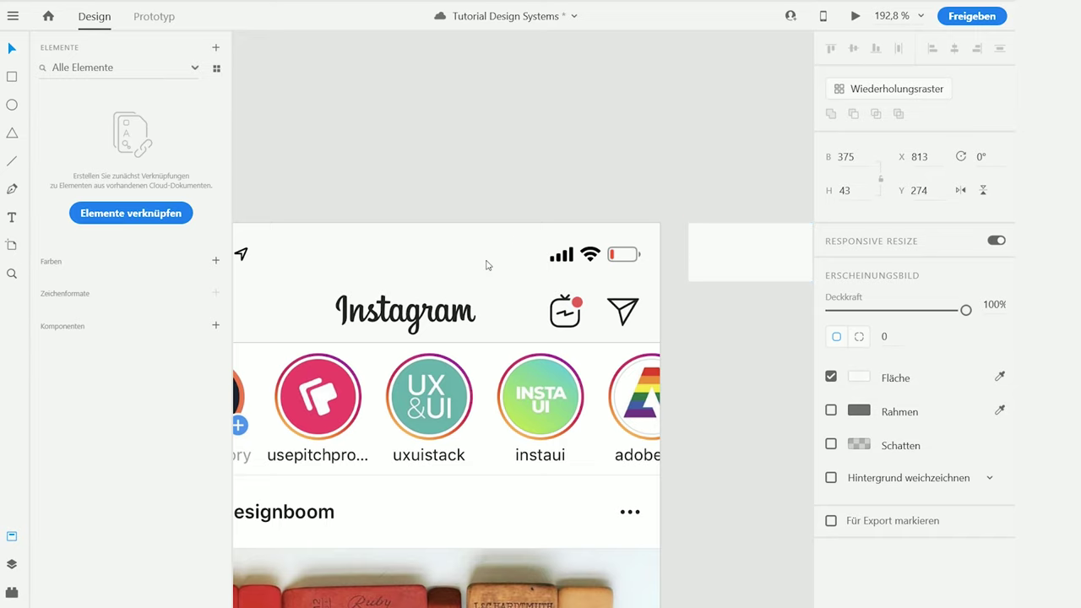
drag(488, 207, 682, 198)
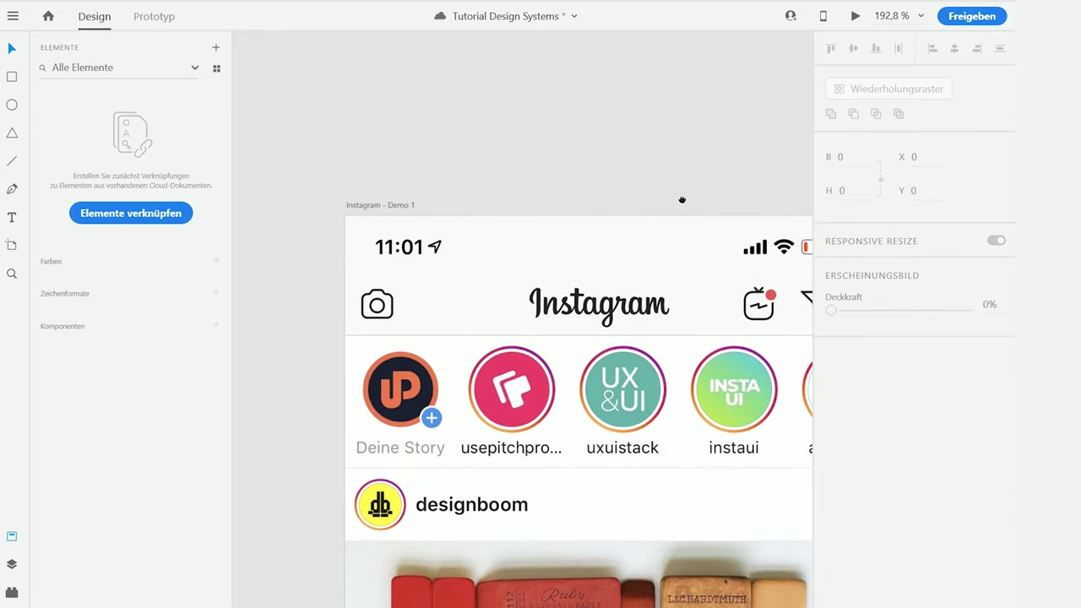
scroll(380, 263, up, 3)
scroll(381, 266, up, 2)
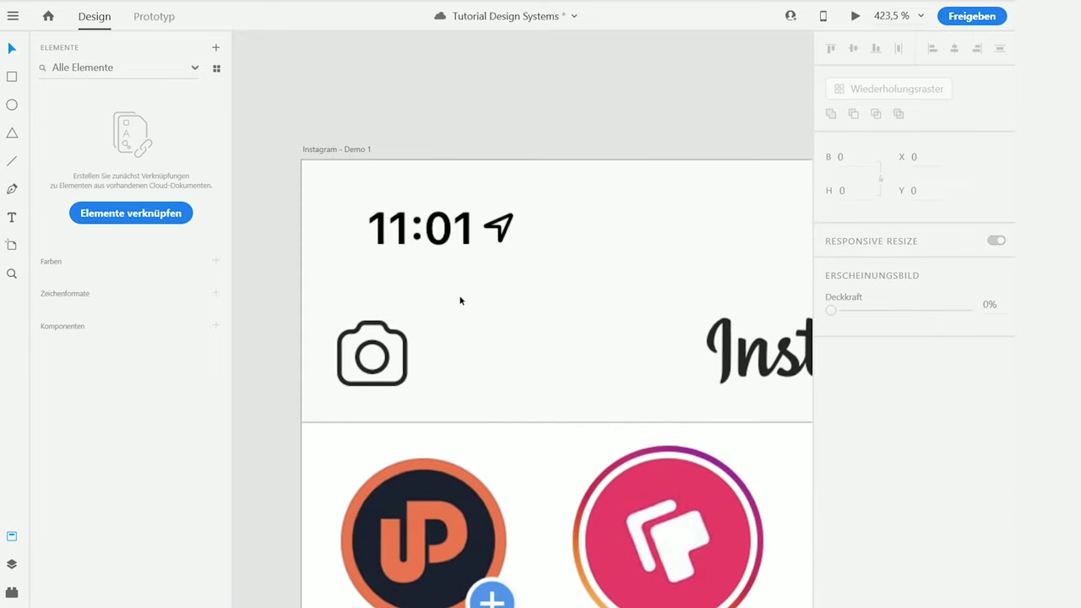
key(t)
click(496, 293)
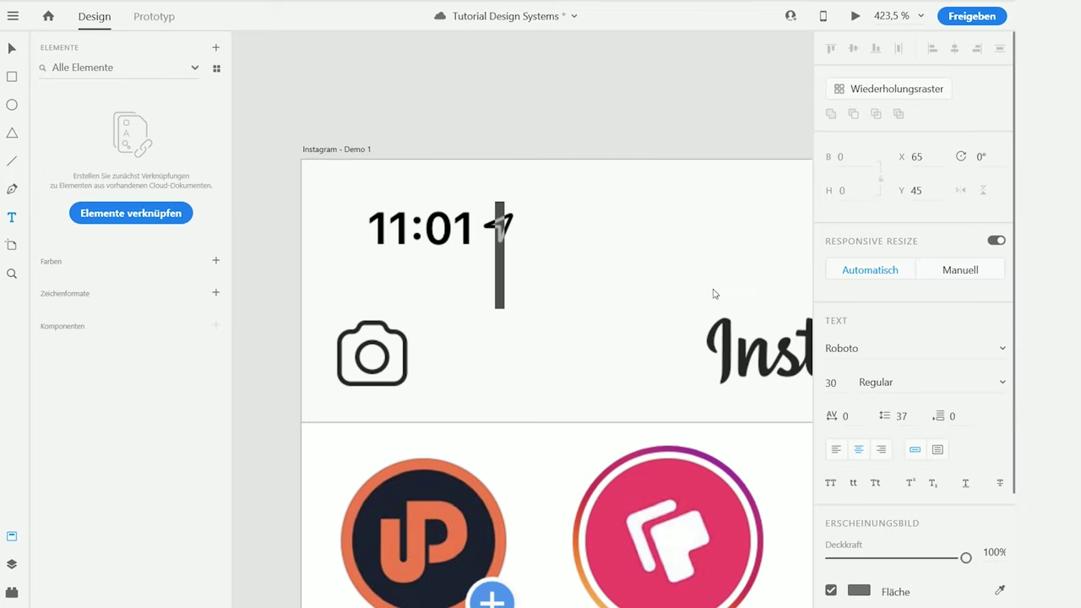
text(11:01)
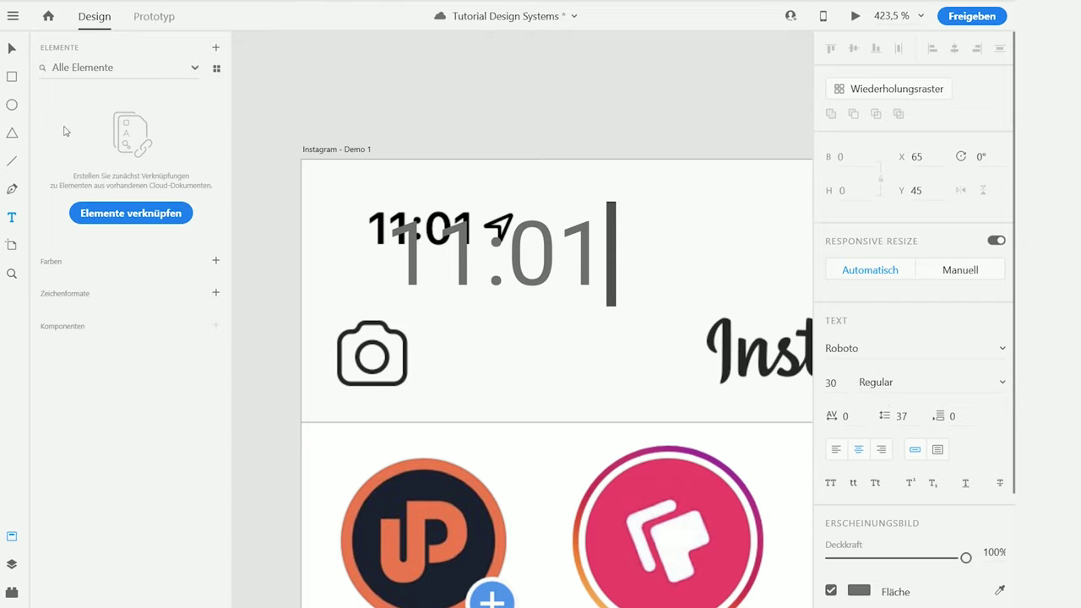
Scale the new text down to size 15 and align it over the screenshot's clock at X 21, Y 14
click(11, 51)
drag(495, 316, 434, 243)
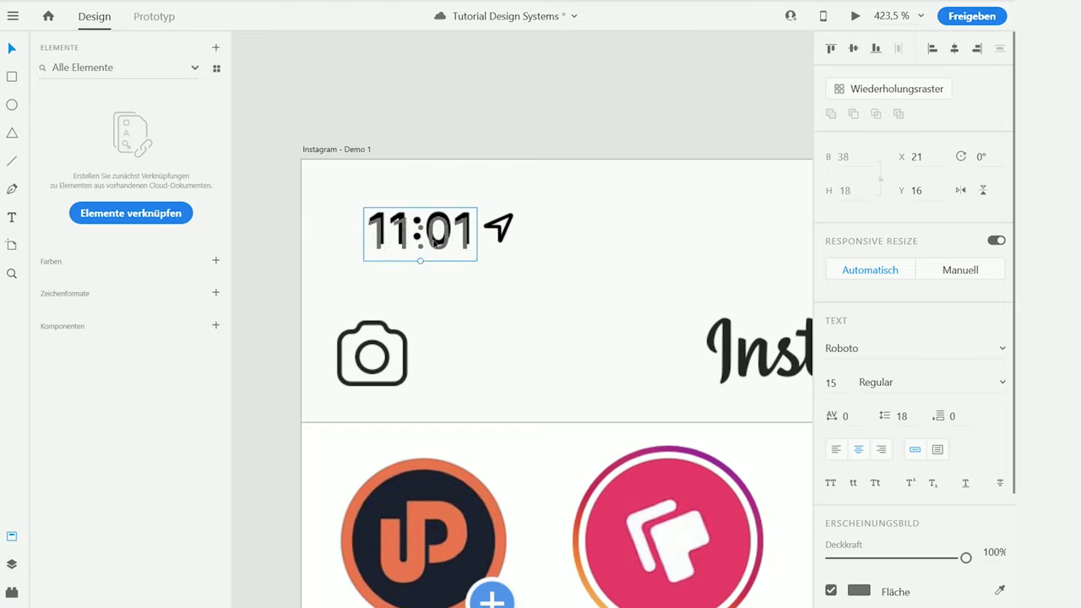
key(Up)
key(Up)
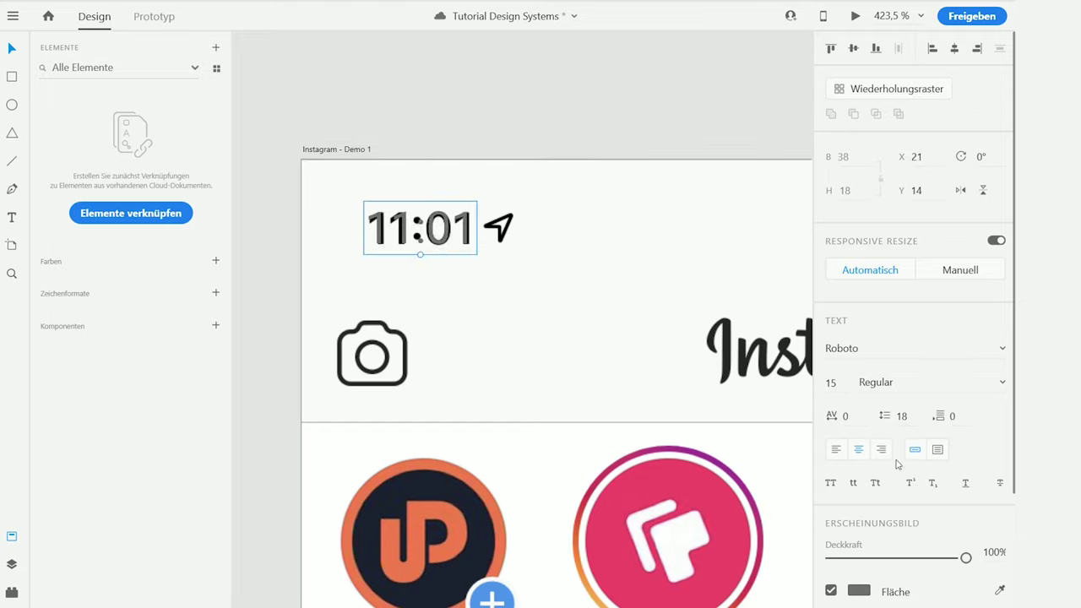
Set the clock text's fill to #000000 and move the text just above the artboard
click(858, 591)
drag(700, 479, 597, 562)
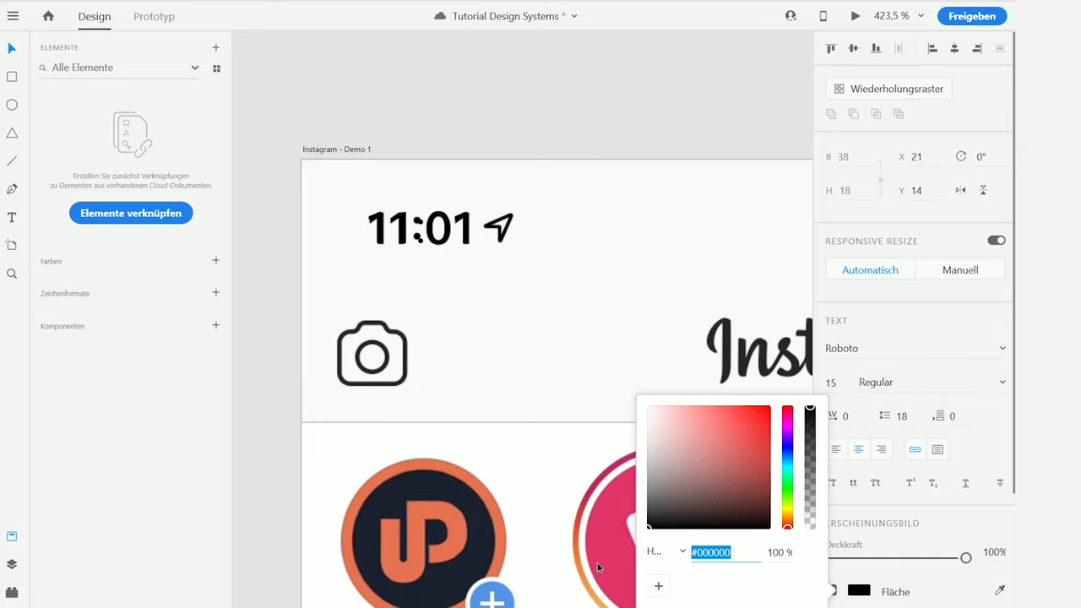
click(540, 355)
drag(422, 135, 422, 70)
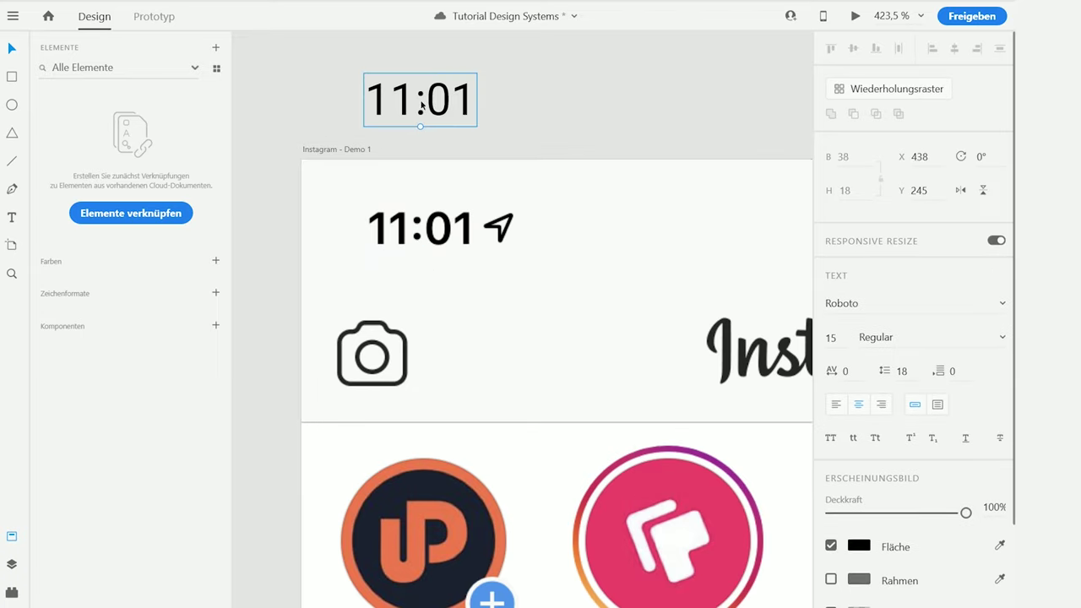
click(541, 103)
click(447, 101)
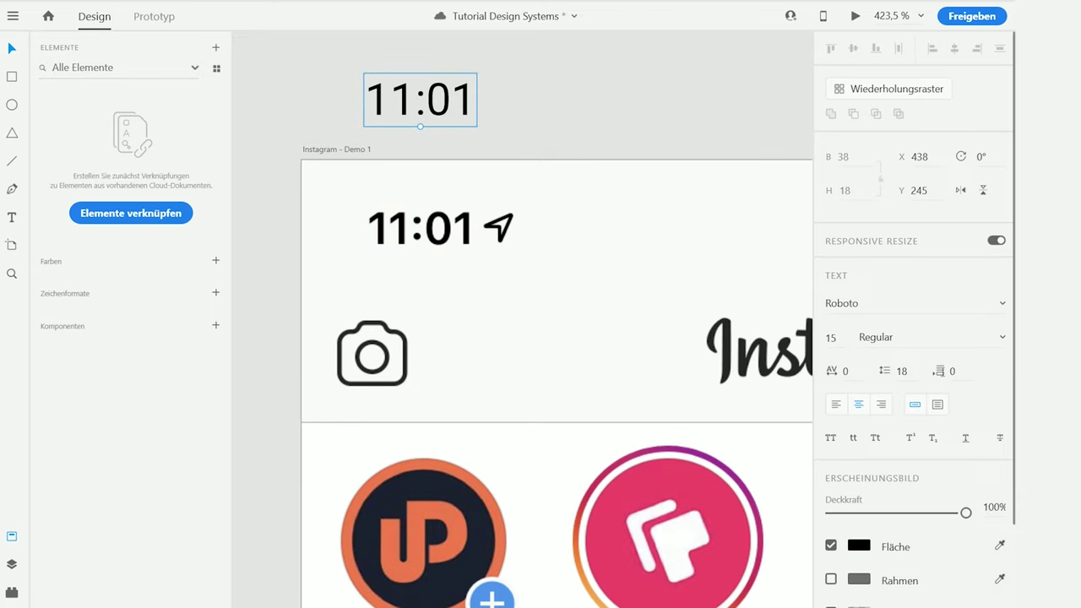
Set the weight of the "11:01" clock text above the artboard to Bold
click(1002, 336)
scroll(912, 388, down, 5)
click(900, 380)
click(1003, 337)
click(880, 278)
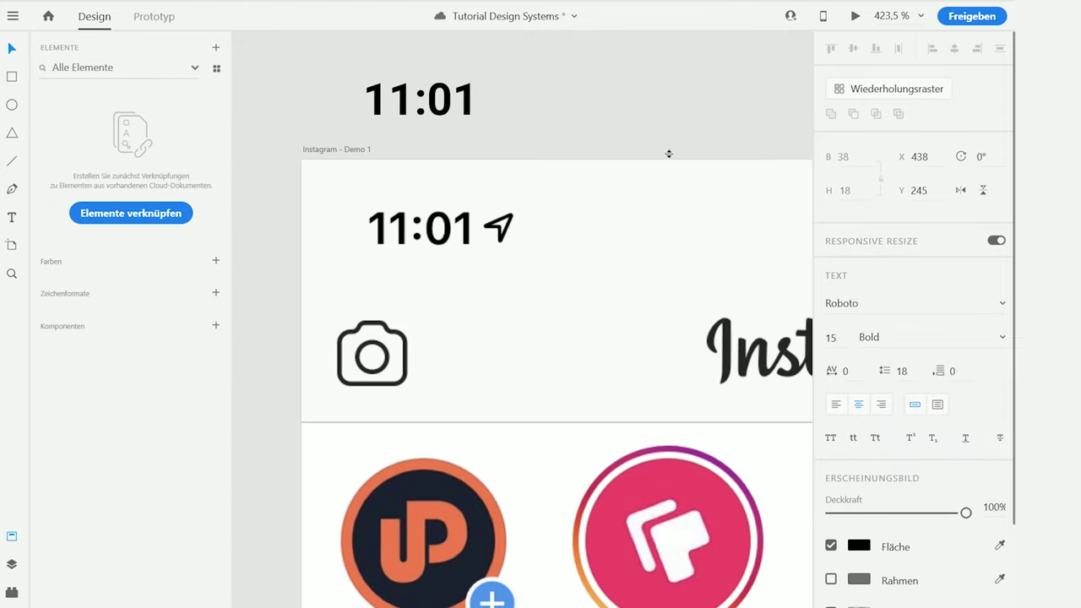
click(723, 197)
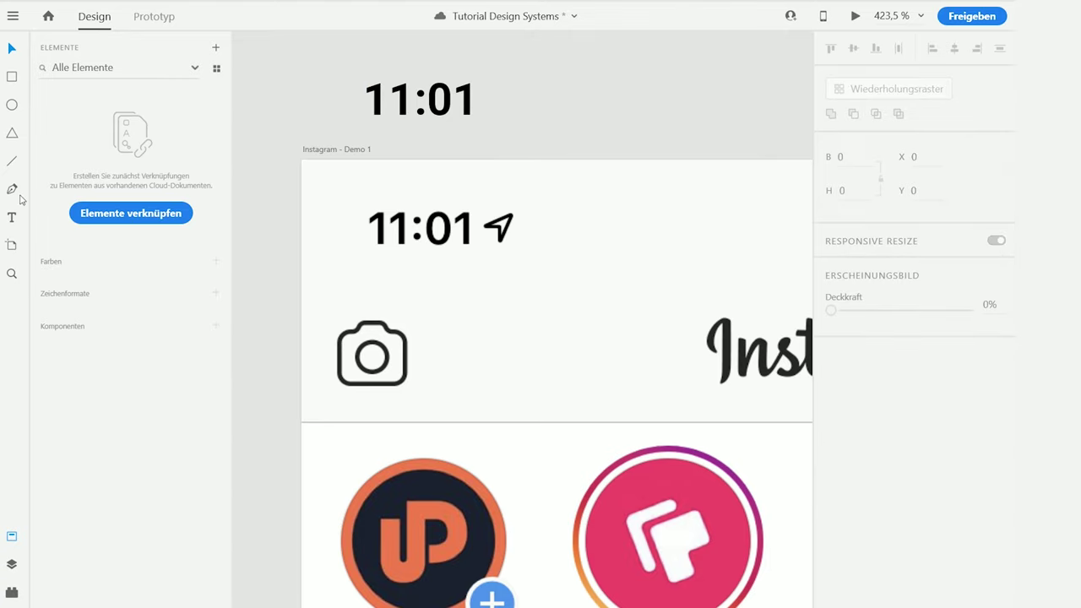
Trace the screenshot's location arrow beside the clock as a closed four-point path with the Pen tool
scroll(501, 230, up, 5)
click(493, 228)
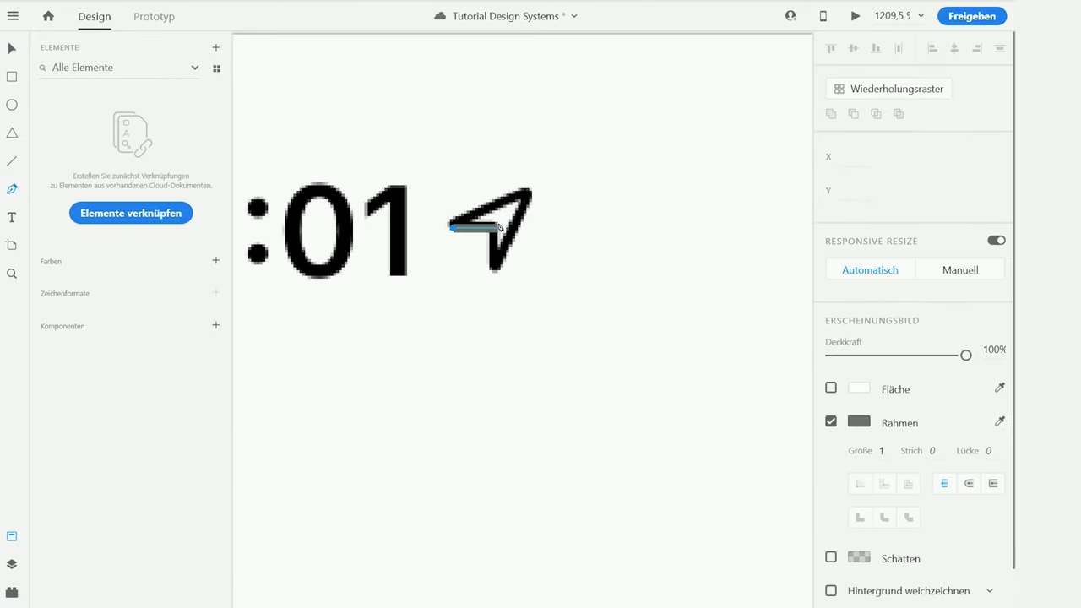
click(491, 266)
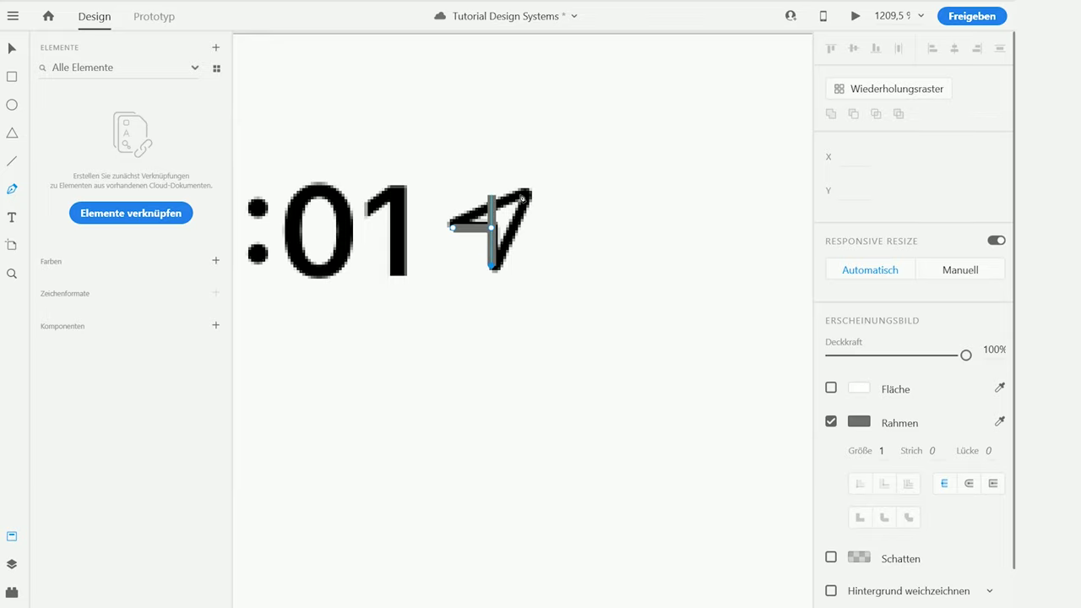
click(529, 192)
key(Escape)
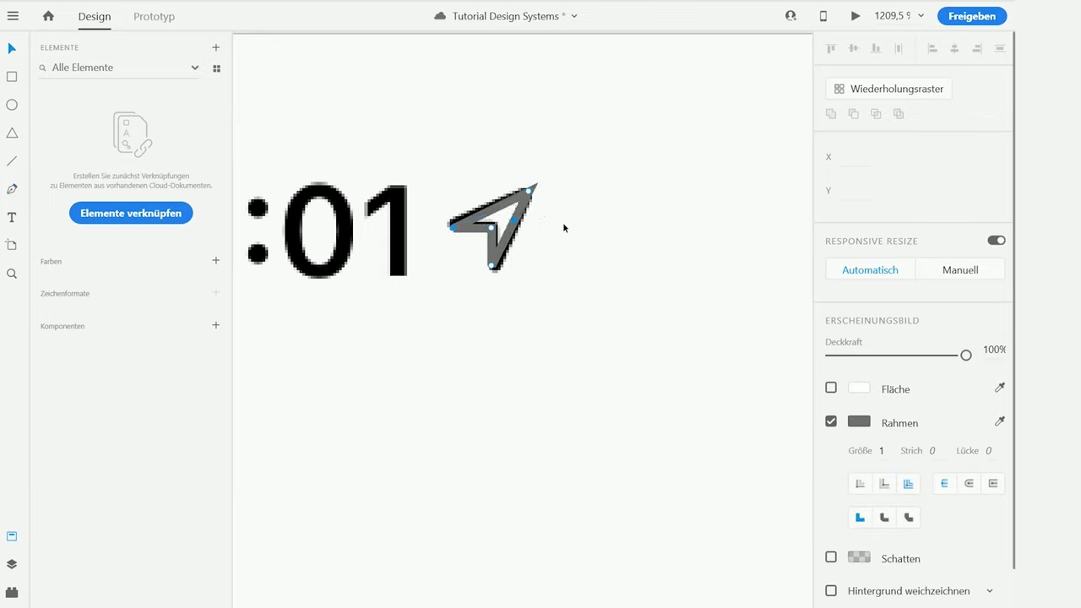
Give the traced arrow's border round caps, round joins and a black colour
click(969, 483)
click(884, 517)
click(859, 421)
click(648, 447)
click(11, 50)
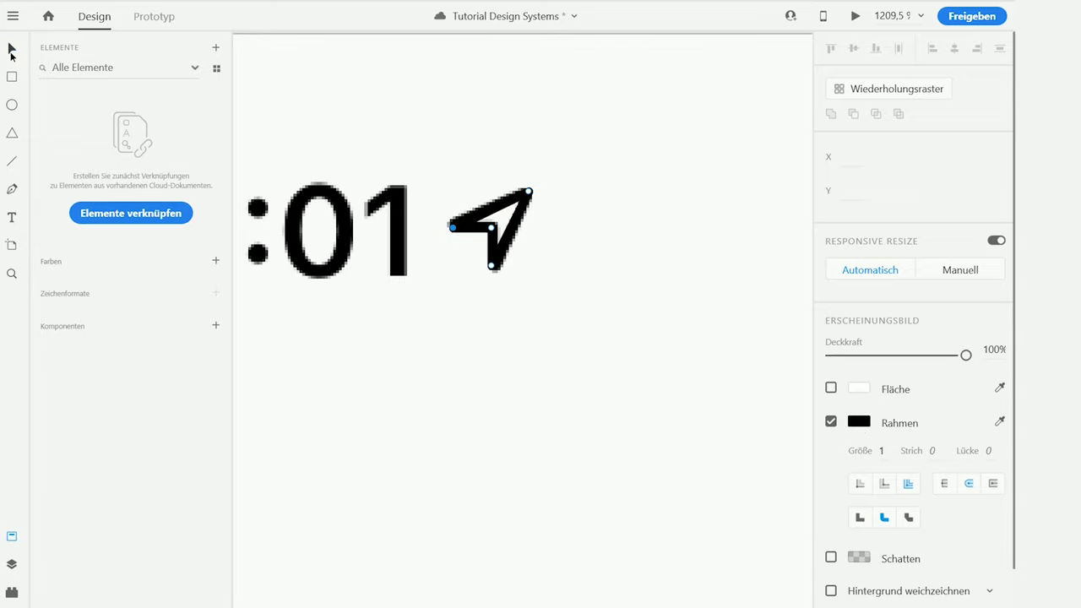
Move the traced arrow above the artboard beside the new clock text and save the document
scroll(438, 175, down, 4)
drag(478, 145, 569, 241)
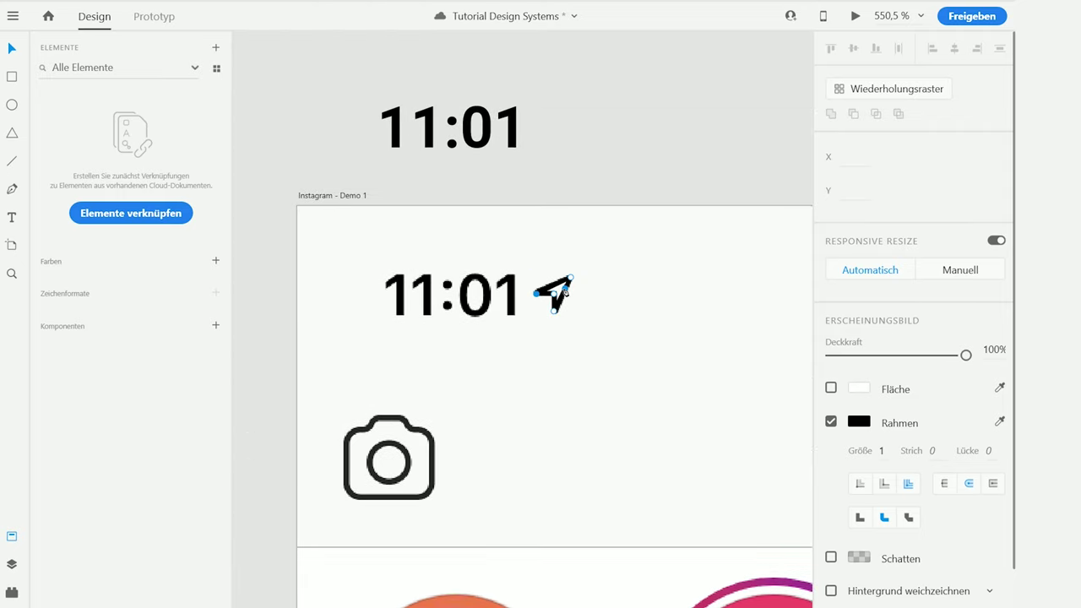
click(562, 230)
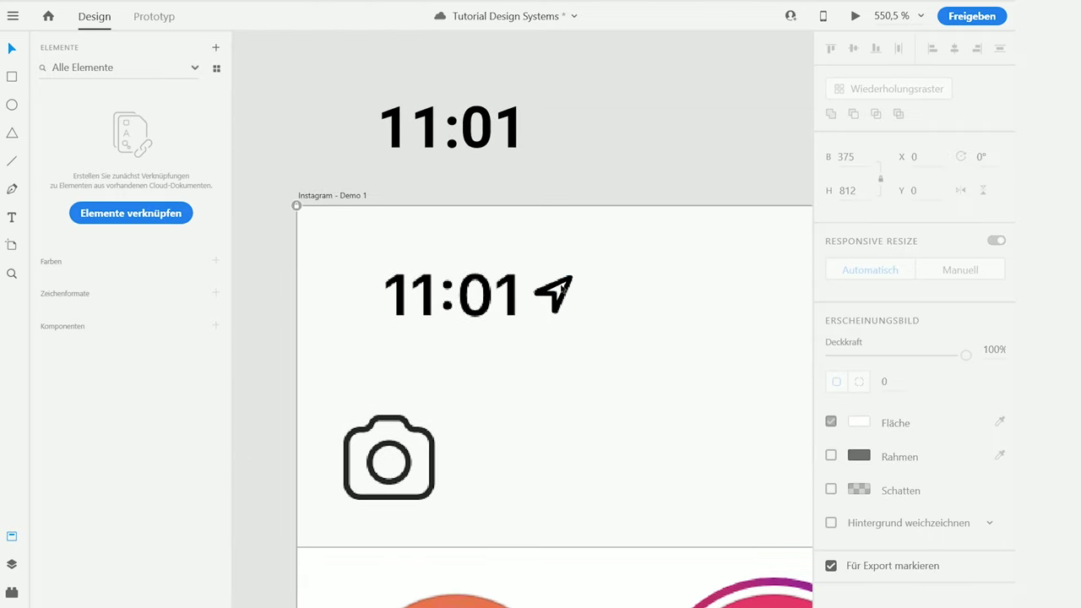
click(557, 292)
drag(558, 292, 574, 116)
click(561, 185)
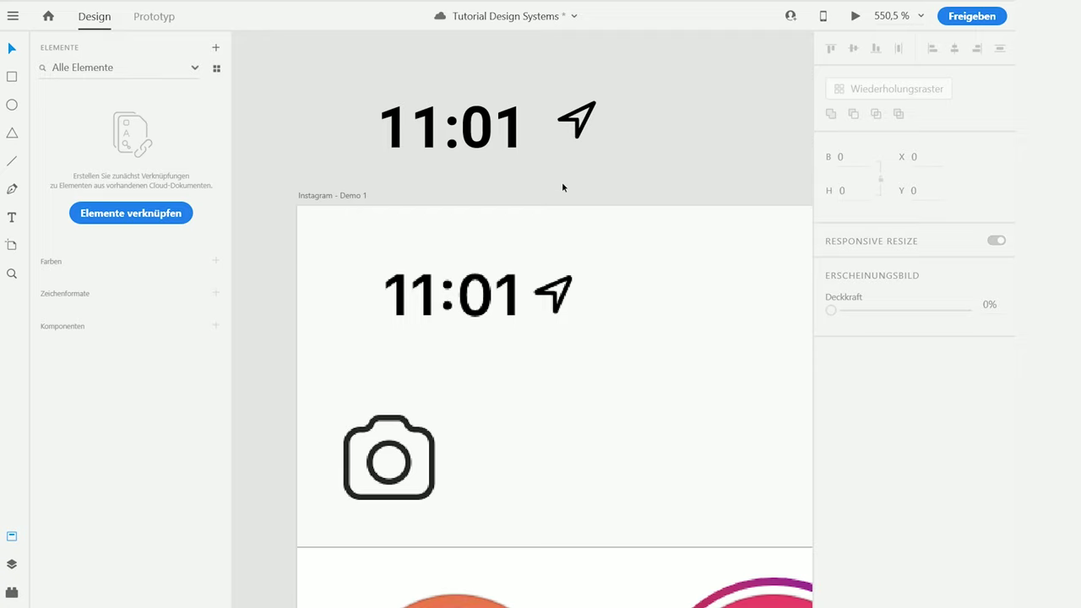
scroll(562, 186, down, 1)
drag(581, 188, 532, 195)
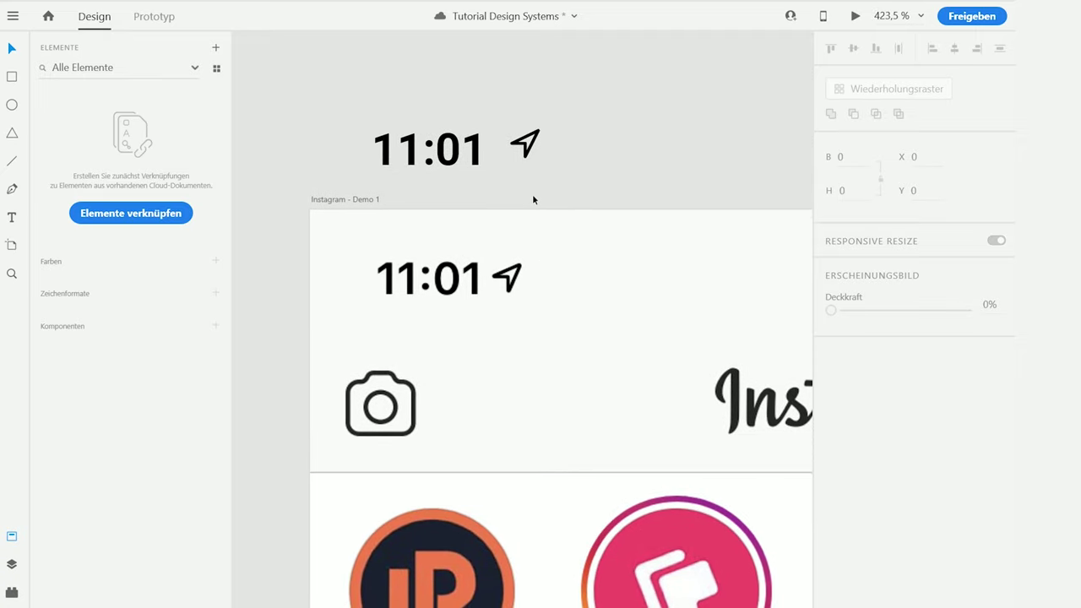
key(ctrl+s)
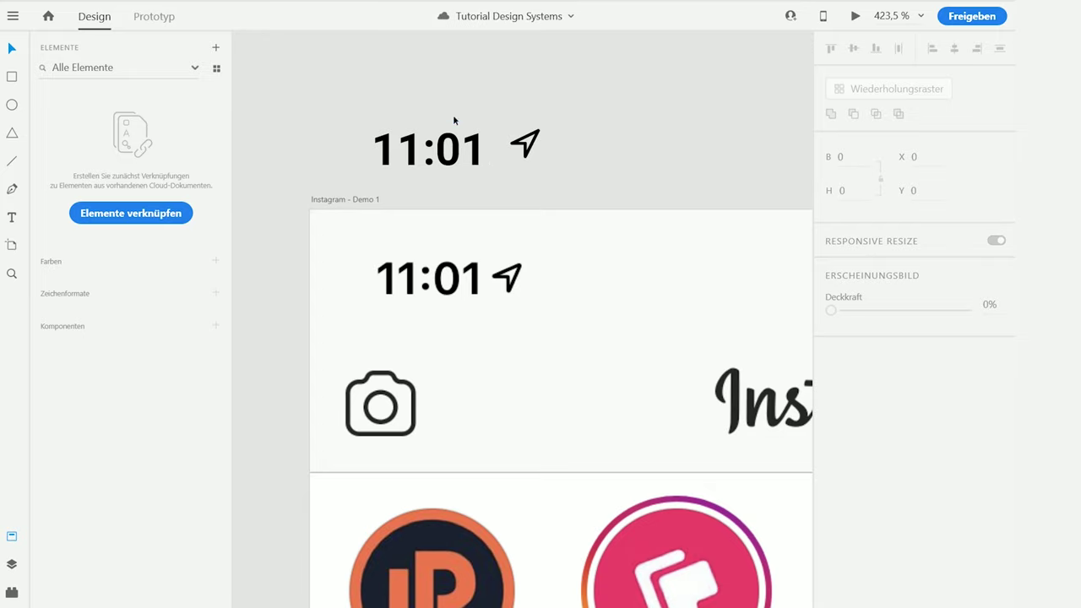
Save the clock text's formatting as a character style named "iOS Header Font"
click(439, 150)
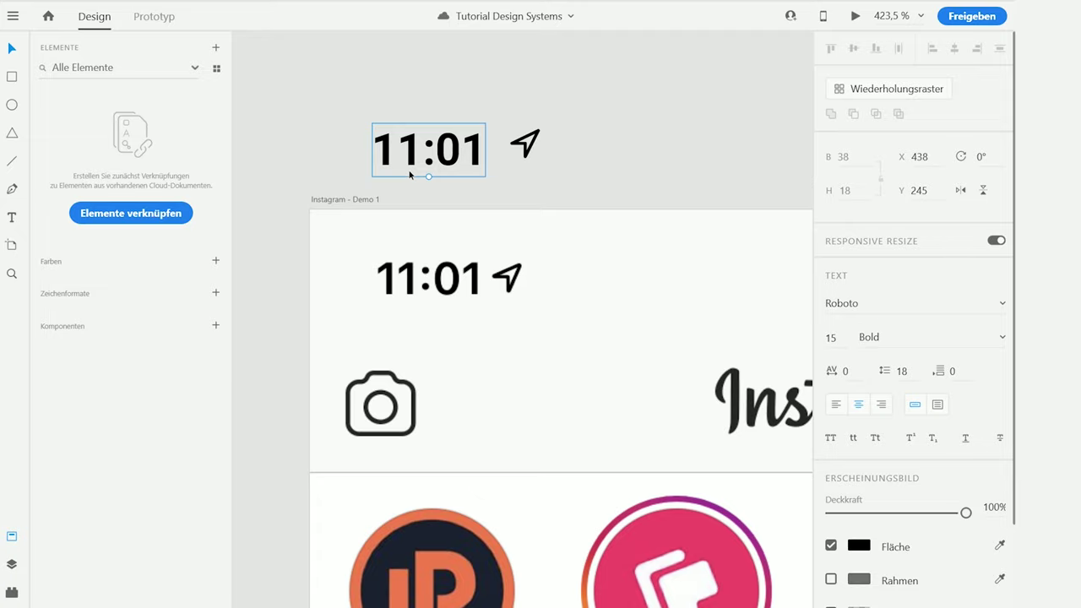
click(216, 293)
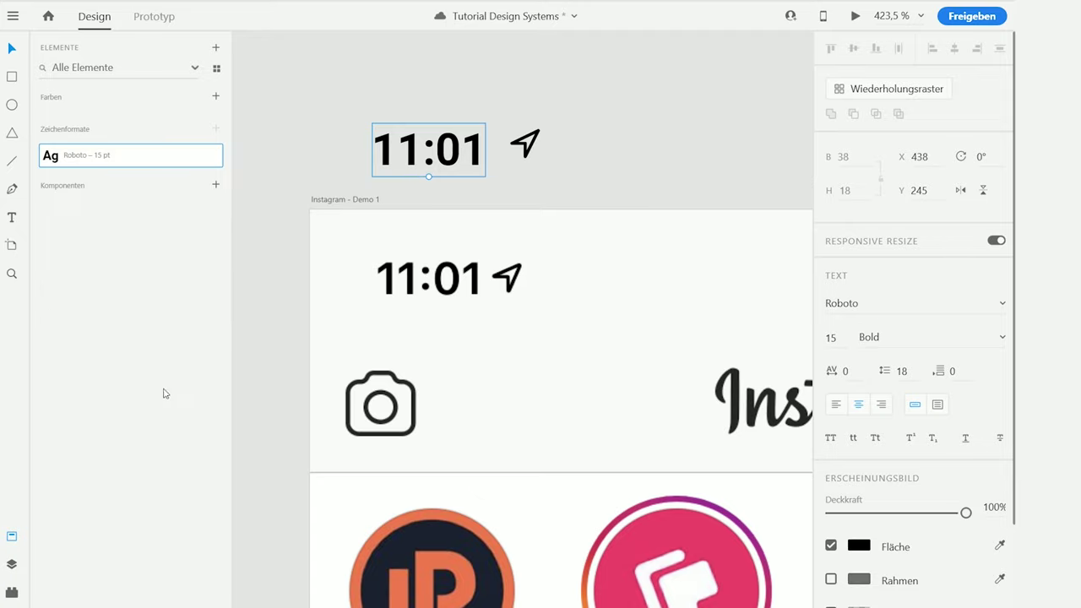
double_click(88, 160)
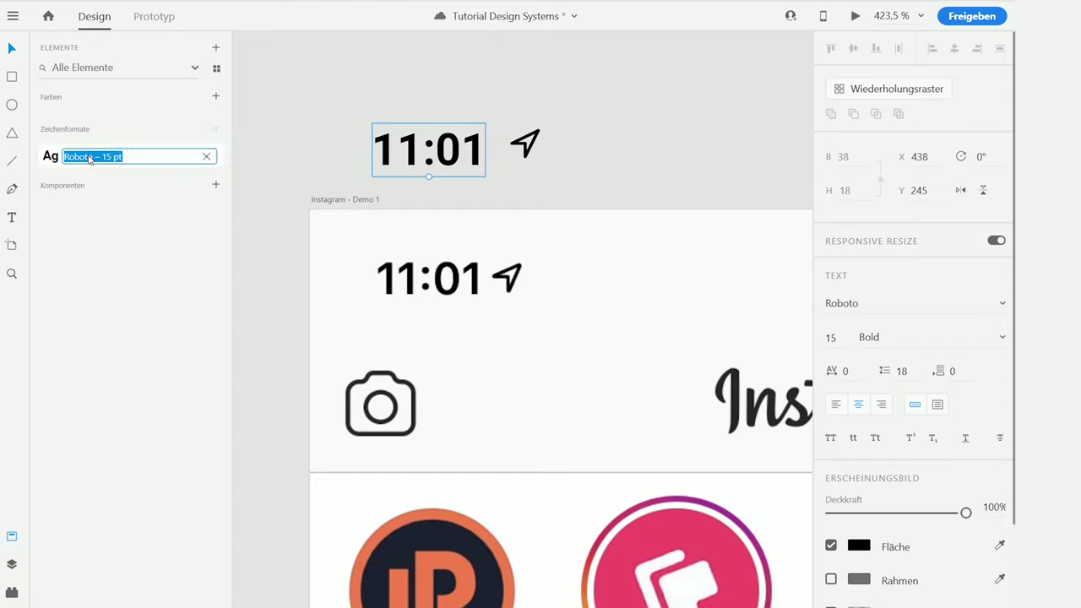
text(iOS Header Font)
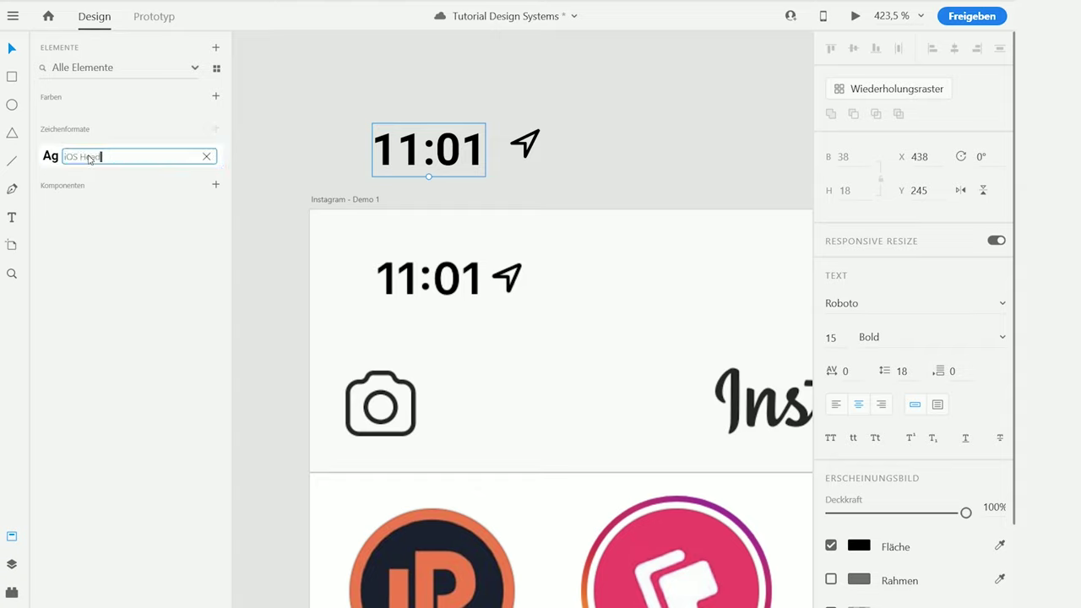
key(Return)
Turn the arrow beside the clock text into a component named "Icon Arrow"
drag(510, 101, 577, 179)
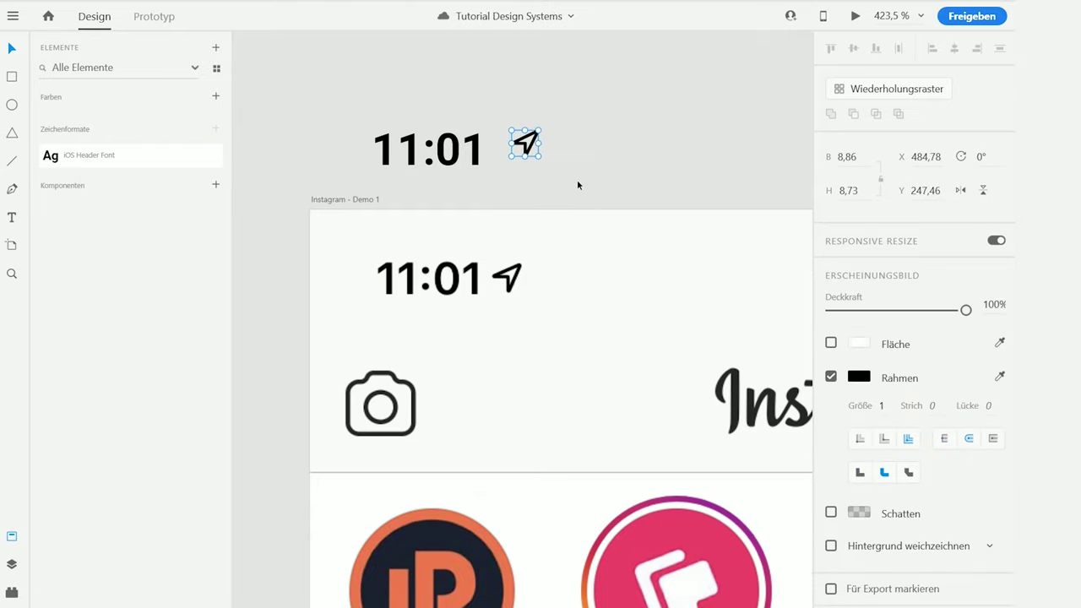
key(ctrl+k)
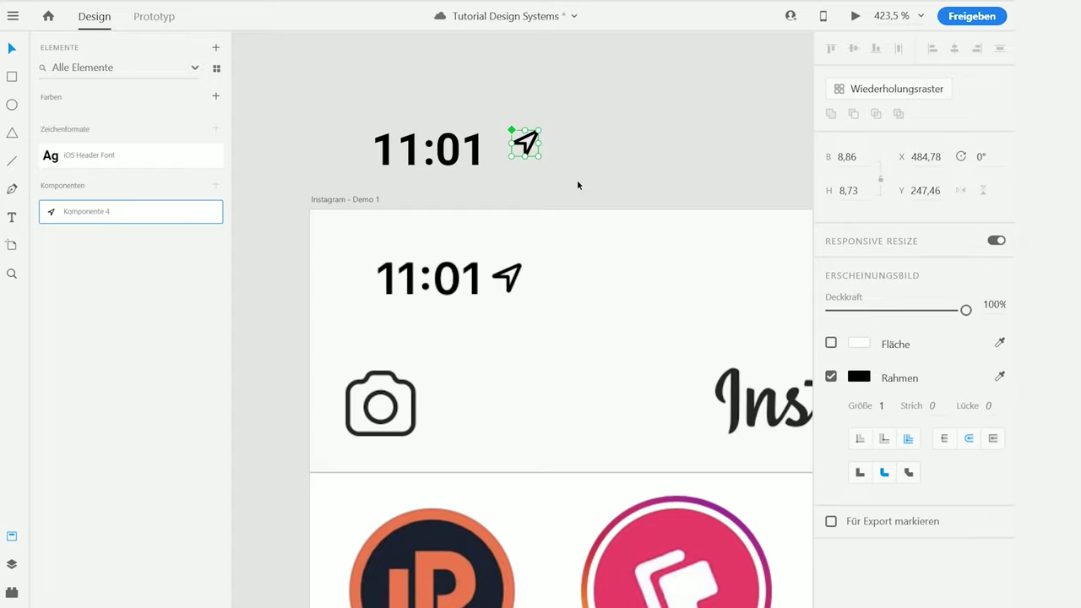
double_click(108, 217)
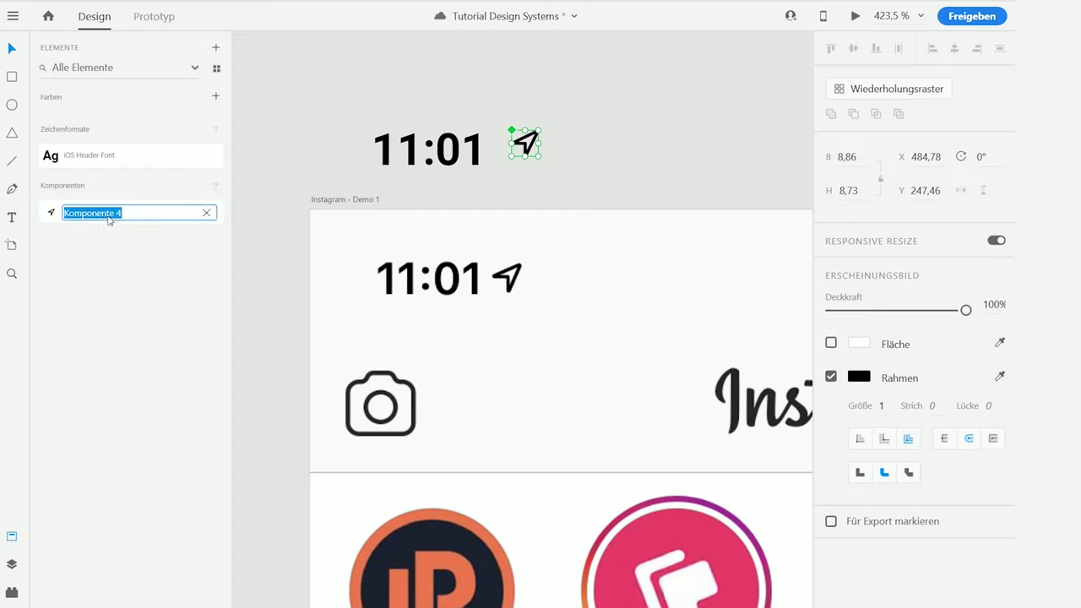
text(Icon Arrow)
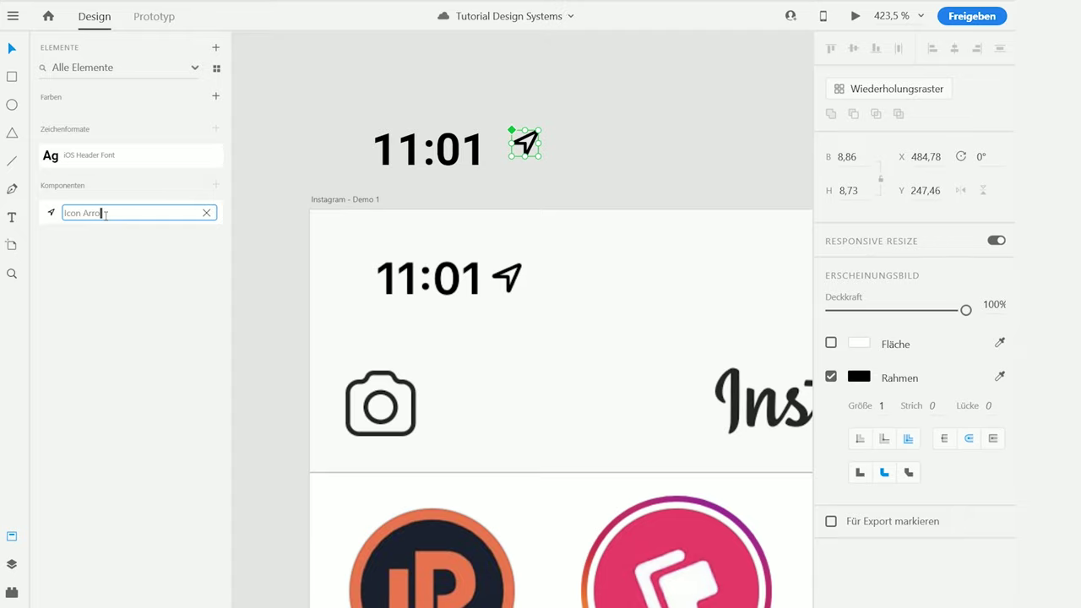
key(Return)
click(282, 144)
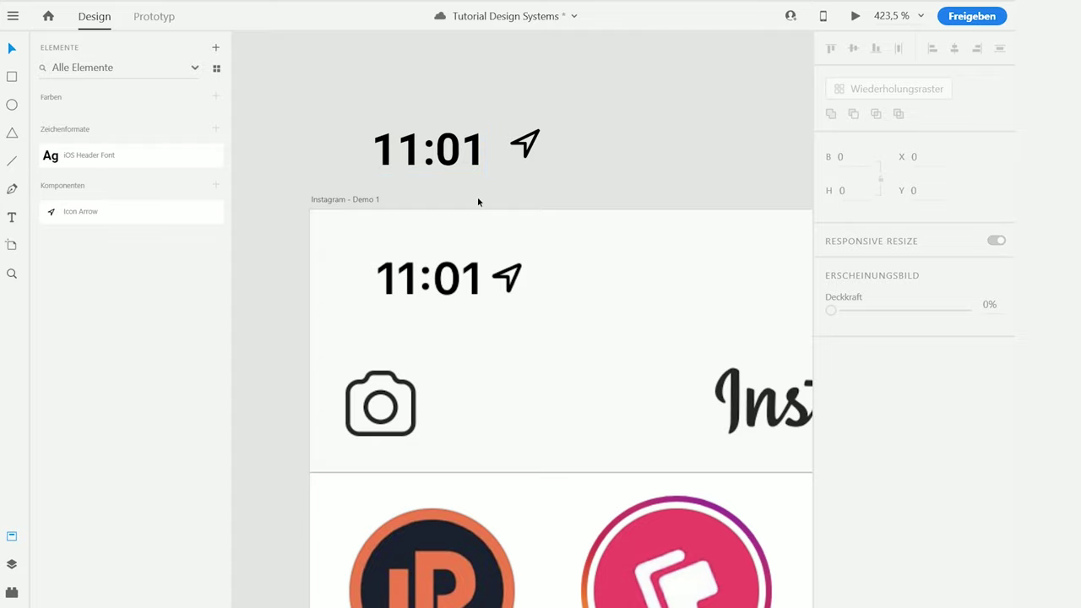
Delete the arrow above the artboard and place an Icon Arrow instance on the white header rectangle at X 853, Y 298
scroll(443, 154, down, 3)
drag(359, 108, 501, 174)
drag(472, 117, 505, 175)
click(532, 153)
click(490, 155)
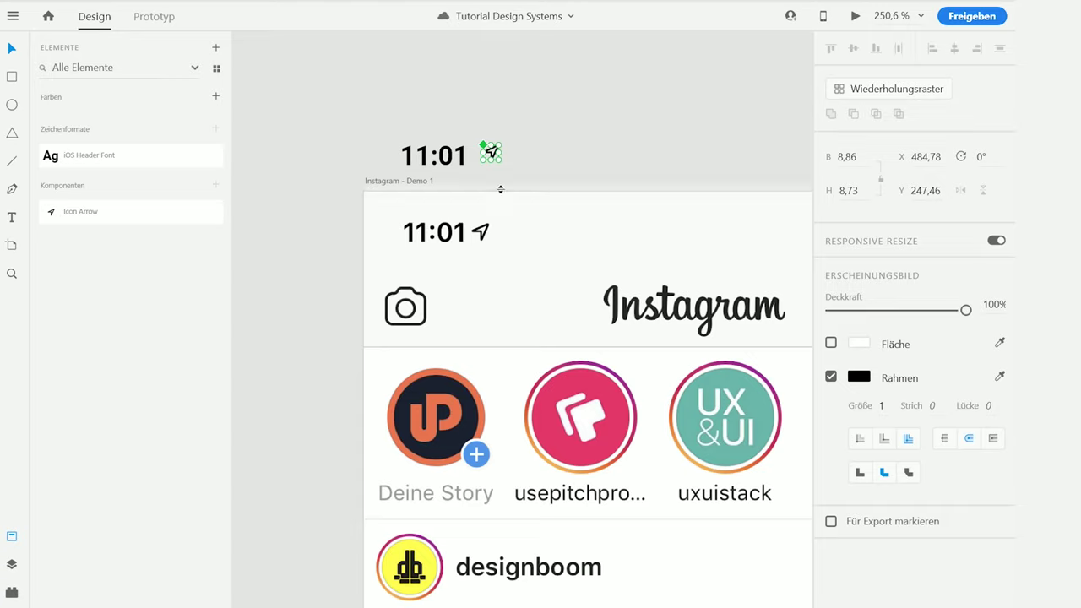
key(Delete)
drag(99, 215, 627, 147)
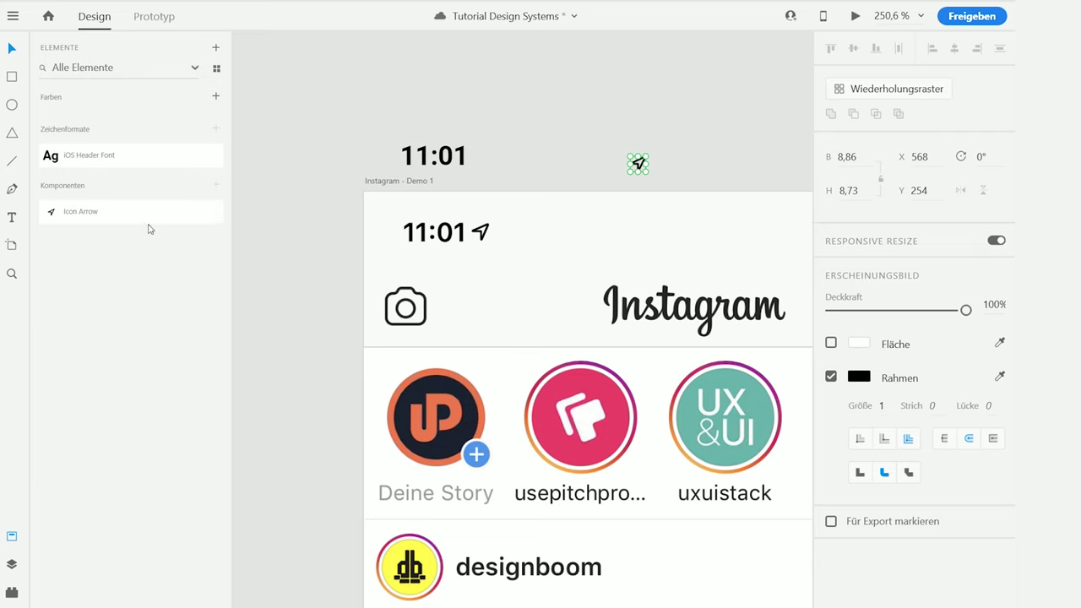
scroll(680, 180, down, 3)
drag(709, 174, 685, 228)
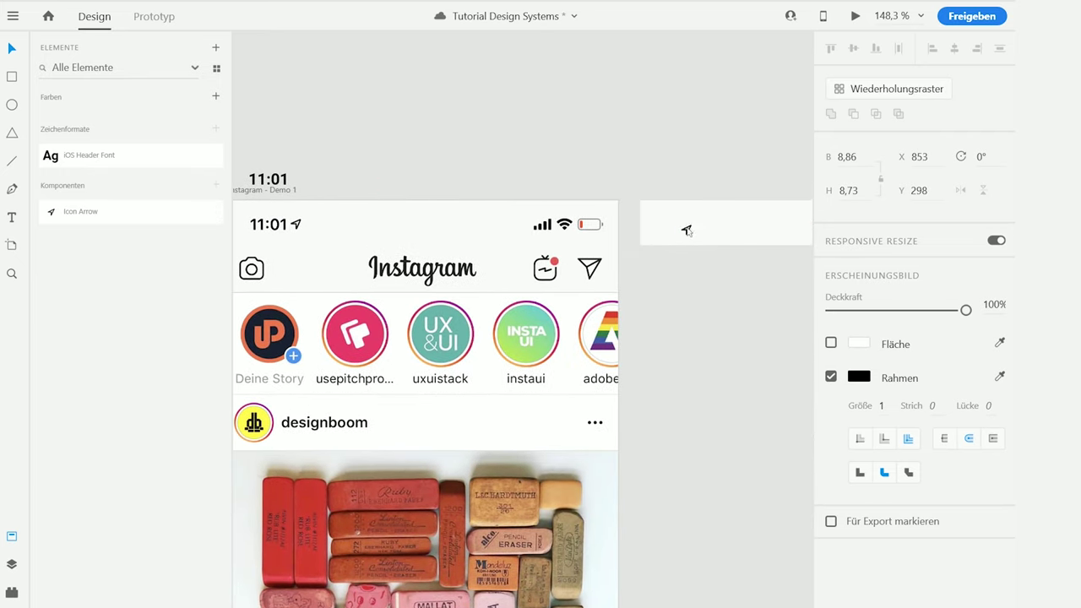
Move the clock text onto the white header rectangle at X 815, Y 289 and shift the arrow level with it, leaving a small gap
click(272, 184)
drag(273, 184, 663, 230)
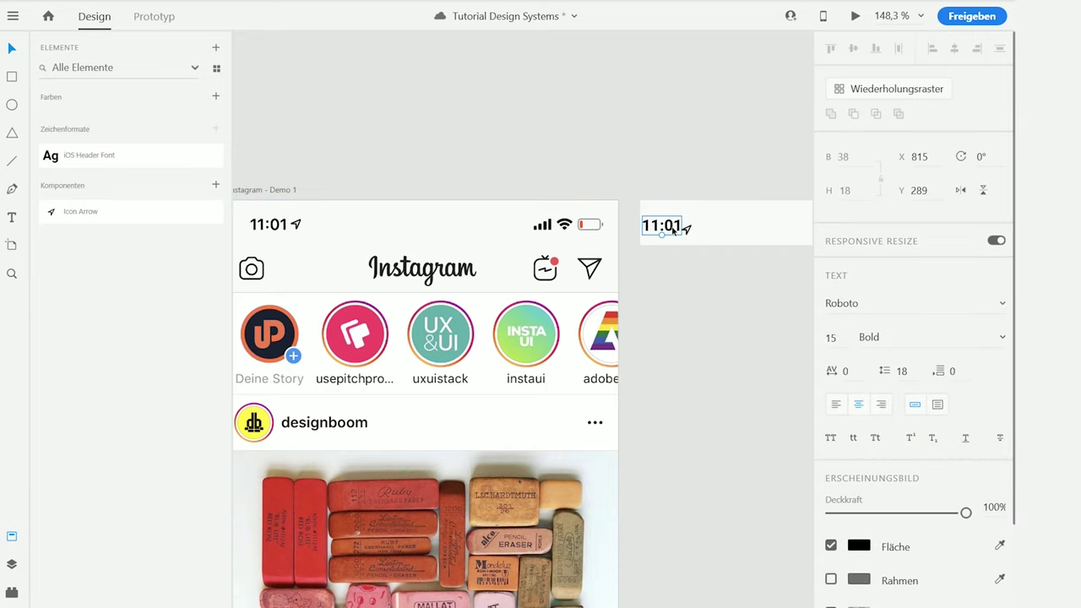
scroll(667, 228, up, 3)
click(708, 227)
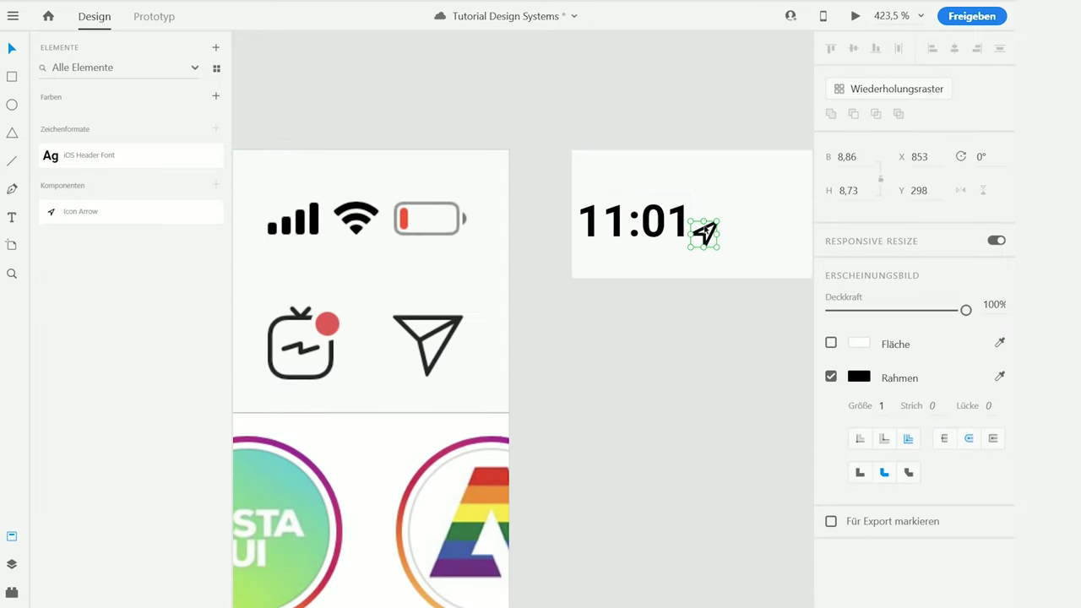
drag(705, 232, 717, 222)
Group the clock text and arrow, move the group to X 832, and centre it vertically on the header rectangle
shift+click(638, 218)
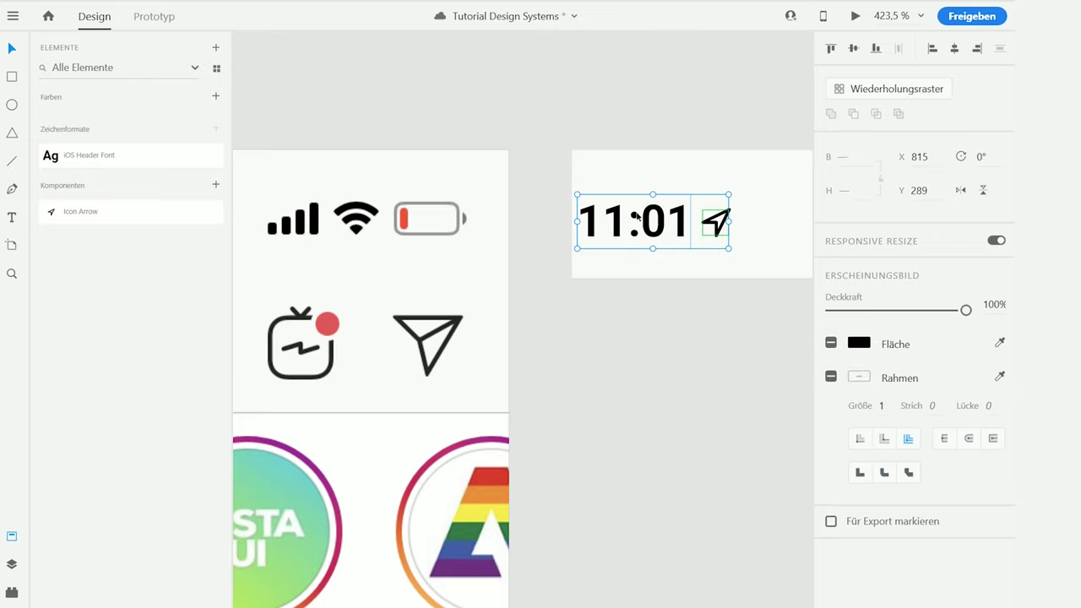
key(ctrl+g)
drag(637, 218, 471, 241)
shift+click(498, 193)
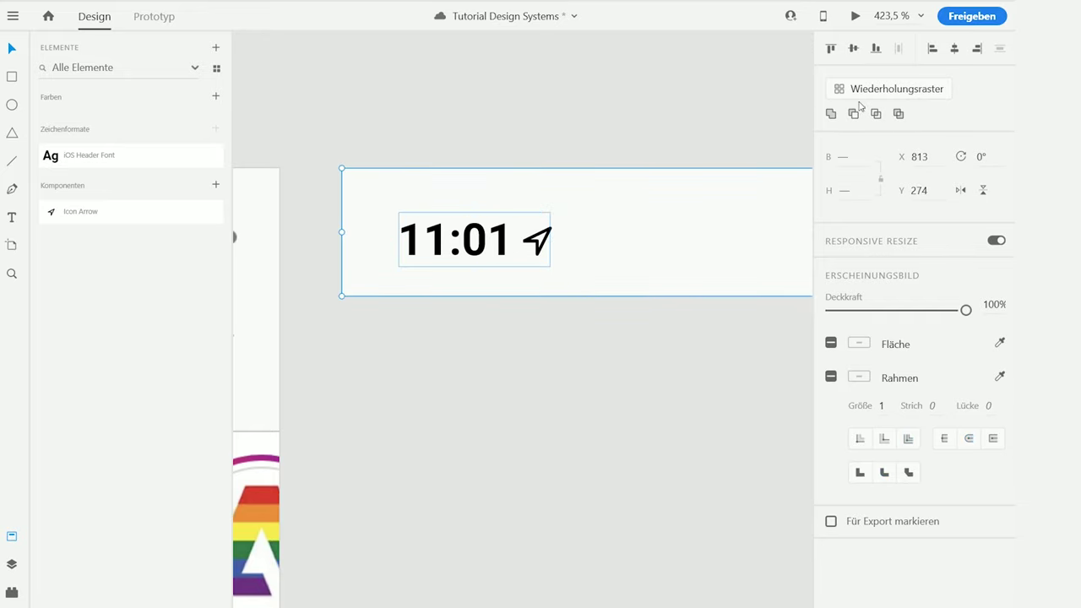
click(854, 48)
click(492, 228)
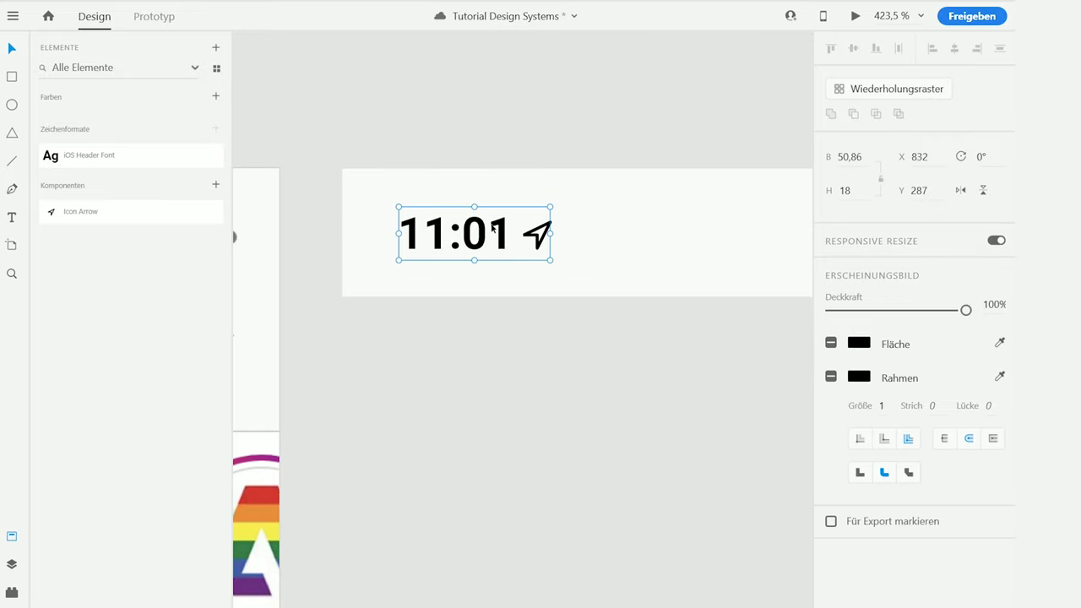
Compare the rebuilt header with the screenshot's signal, Wi-Fi and battery icons, and inspect the arrow component inside the group
scroll(492, 228, down, 5)
drag(419, 183, 632, 203)
drag(480, 258, 367, 256)
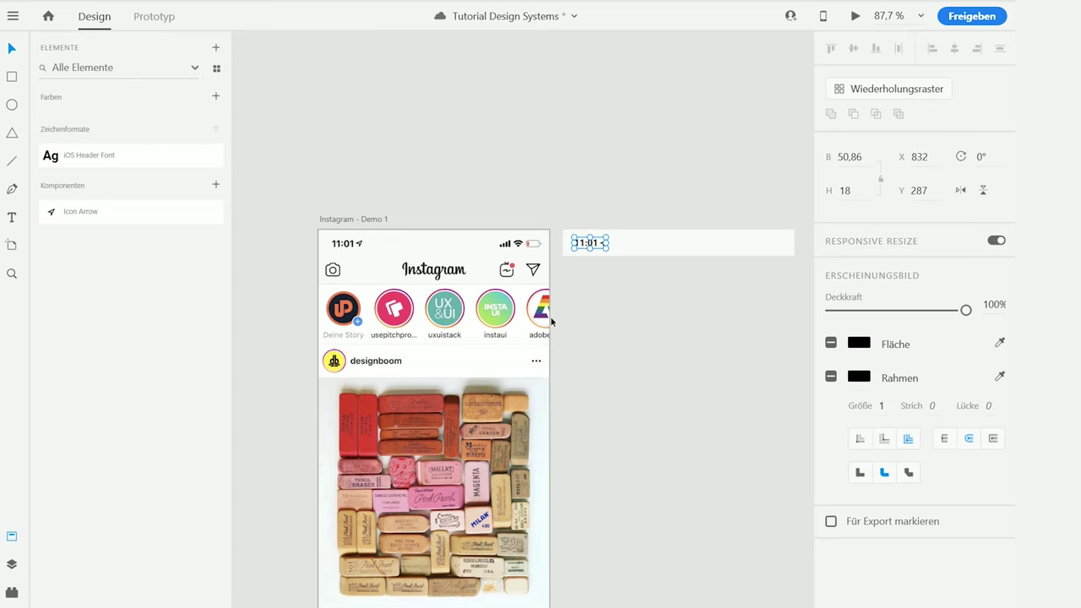
click(582, 306)
scroll(473, 230, up, 10)
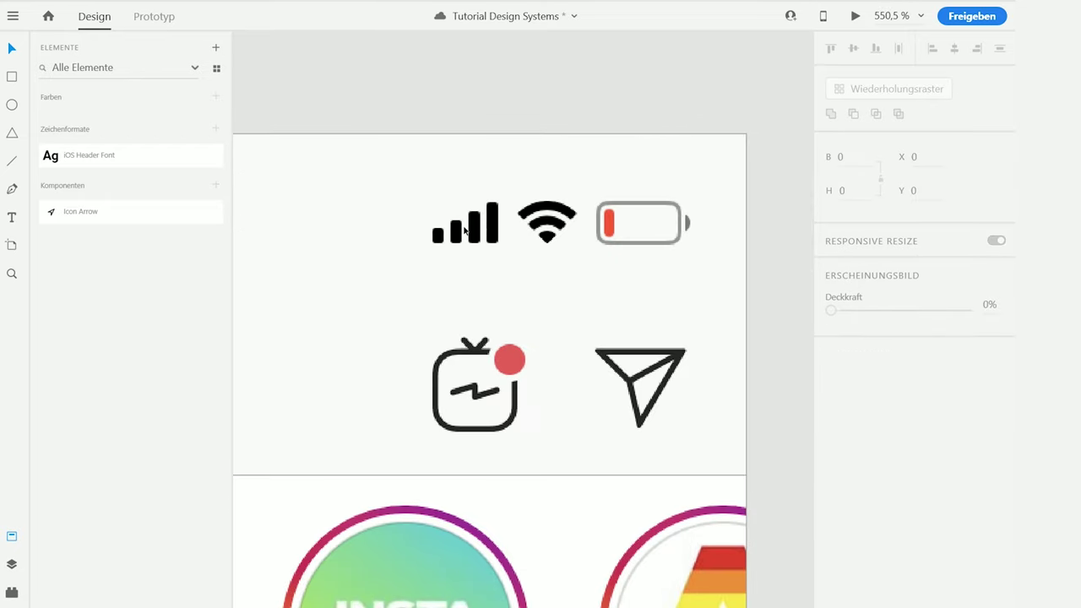
scroll(544, 238, down, 2)
drag(595, 233, 483, 244)
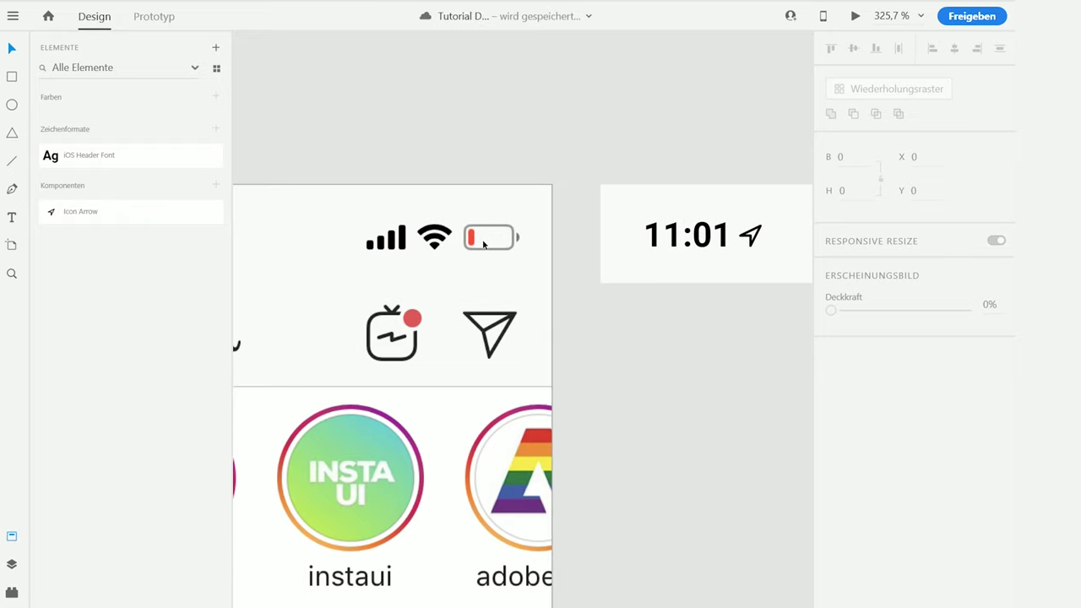
double_click(748, 237)
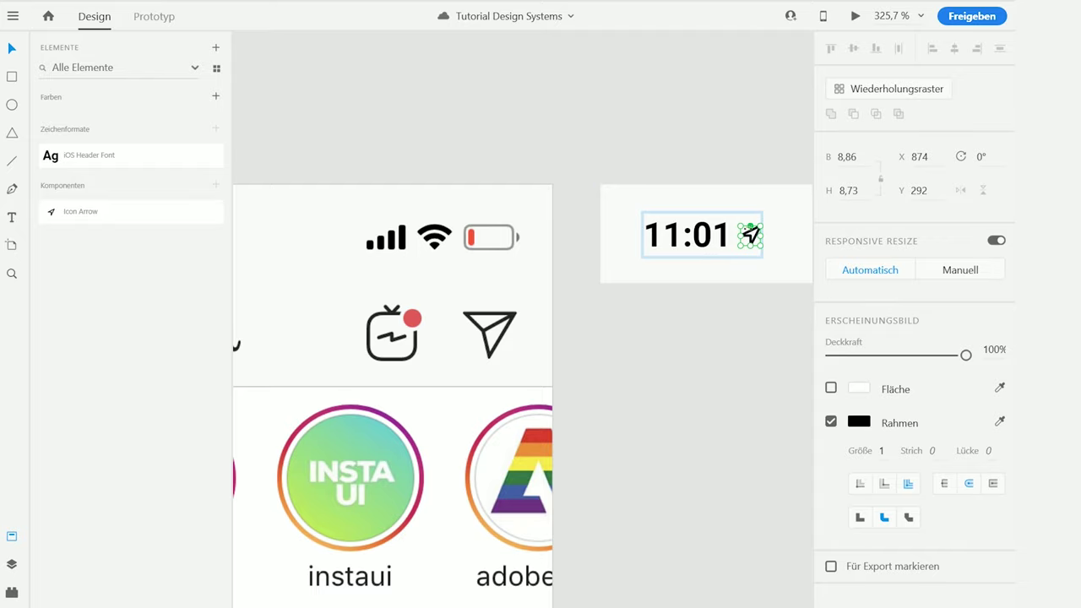
click(483, 126)
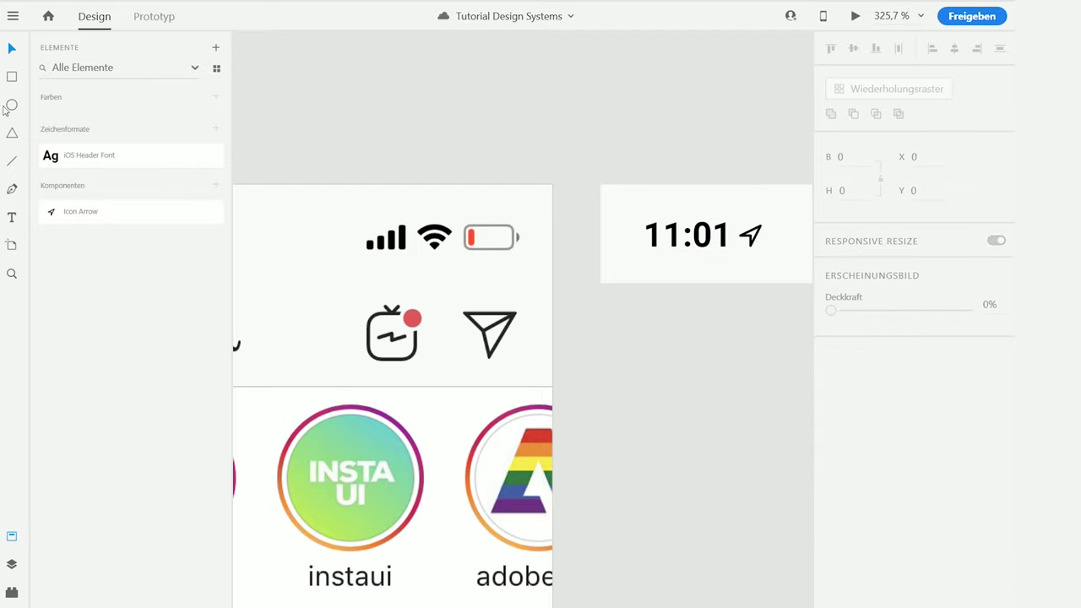
Draw a new square artboard about 19 by 19 in the empty area above the demo artboard
click(12, 245)
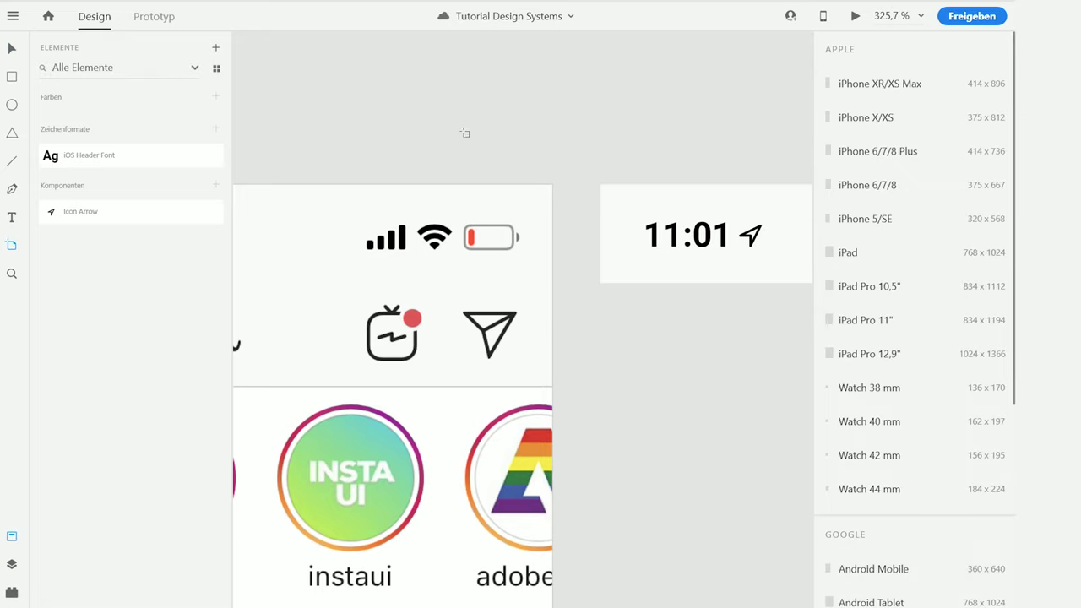
drag(491, 99, 537, 144)
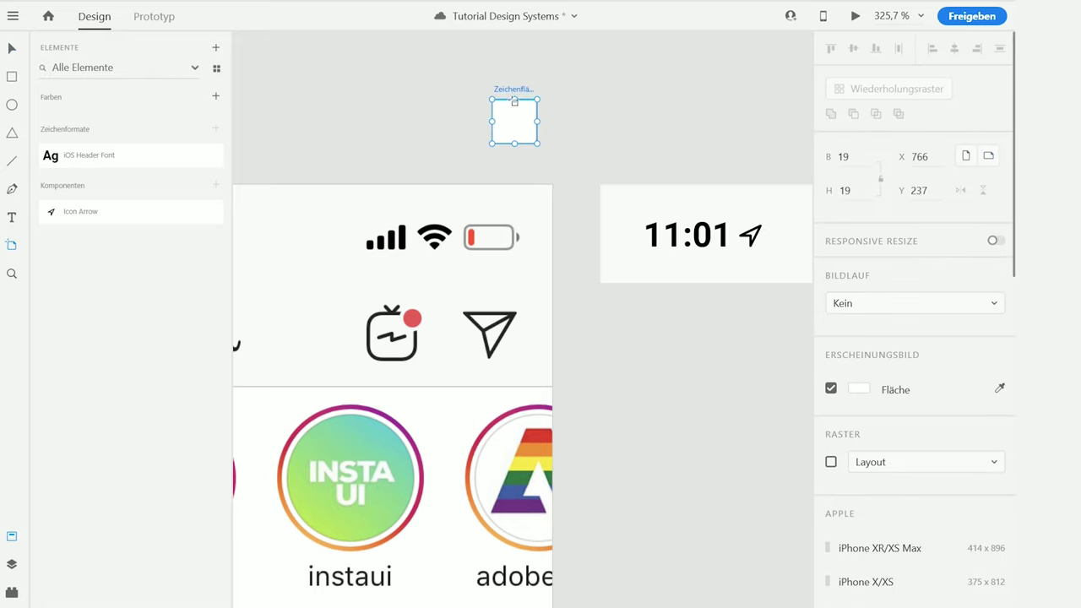
Name the new square artboard "Icon Arrow"
double_click(512, 91)
text(I)
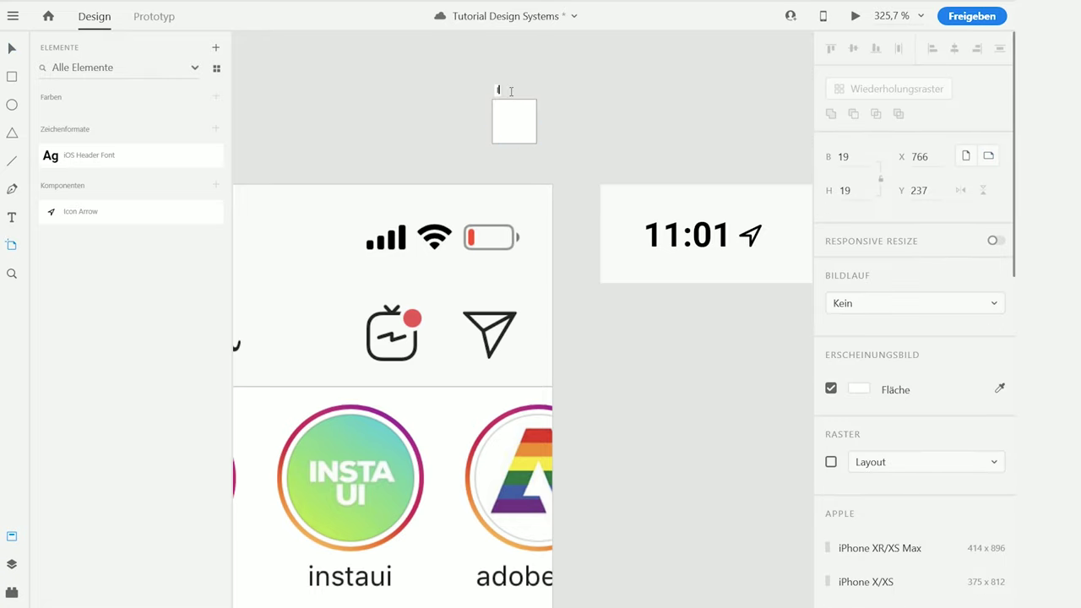
text(con Arrow)
click(14, 52)
Locate the main component of Icon Arrow on the canvas and move it into the Icon Arrow artboard at X 5, Y 5
right_click(67, 219)
click(50, 212)
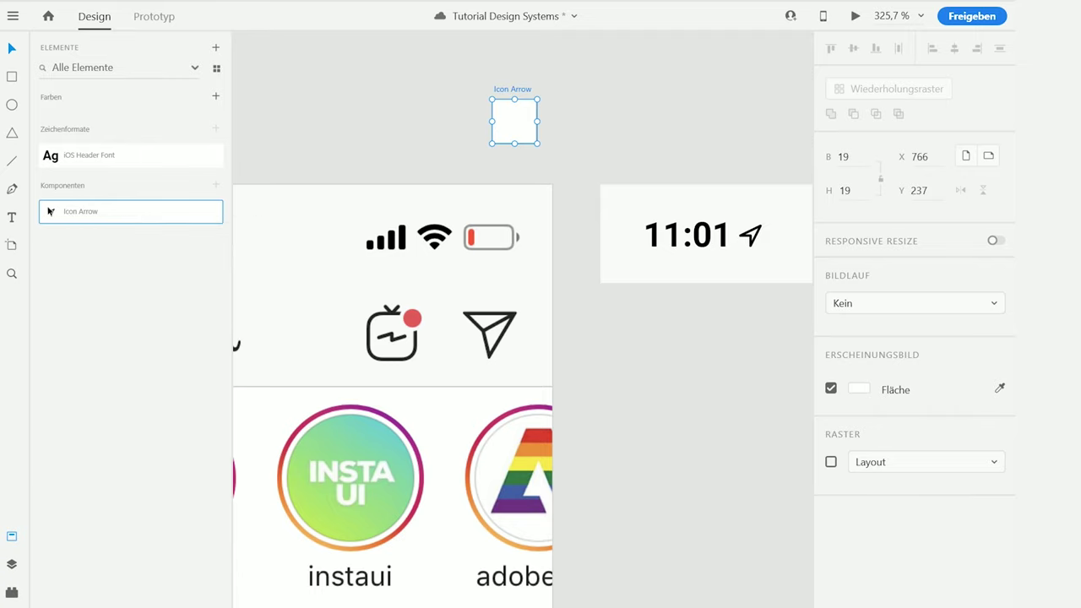
right_click(120, 220)
click(198, 257)
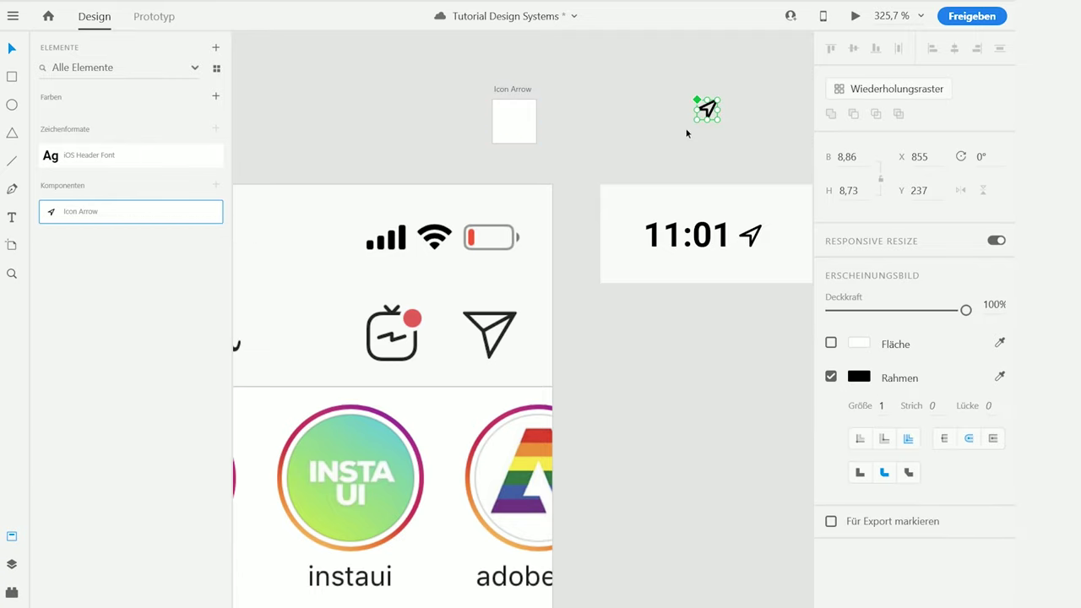
drag(708, 108, 513, 123)
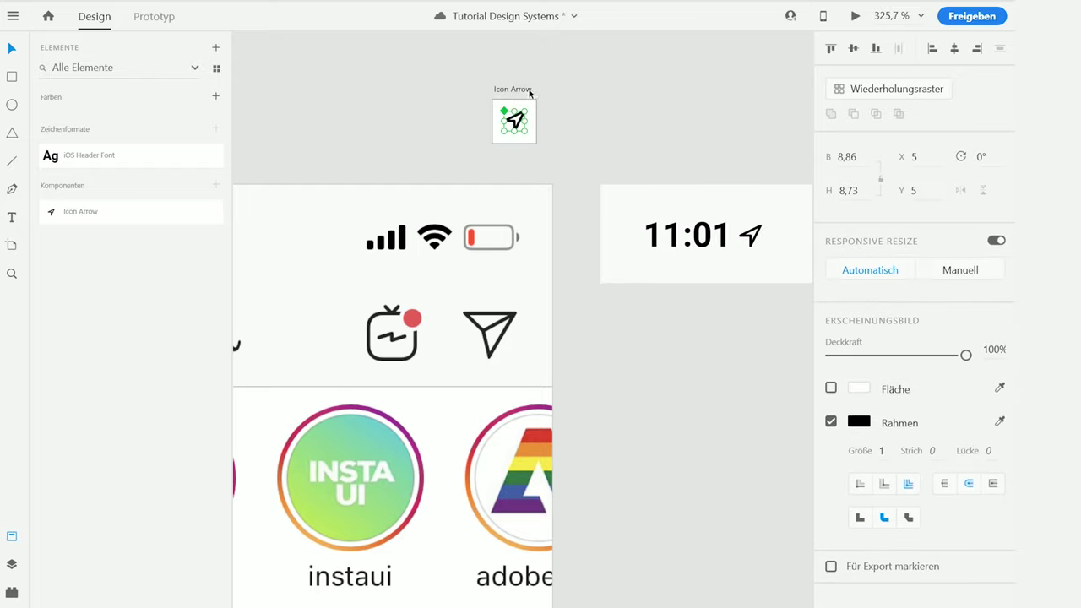
Turn off the white fill of the Icon Arrow artboard so its background is transparent
click(529, 91)
click(624, 111)
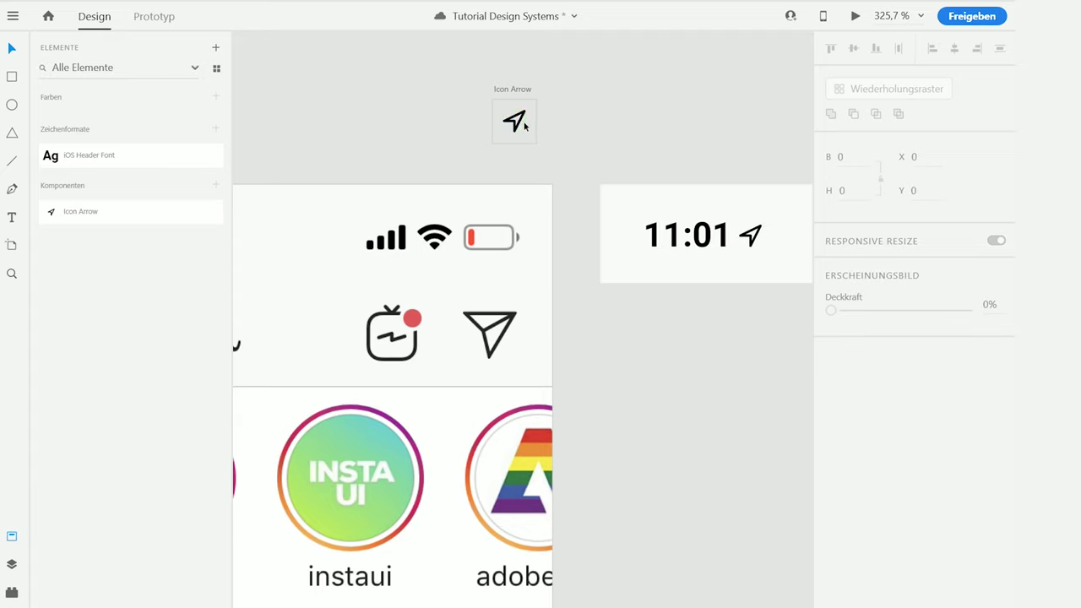
click(519, 96)
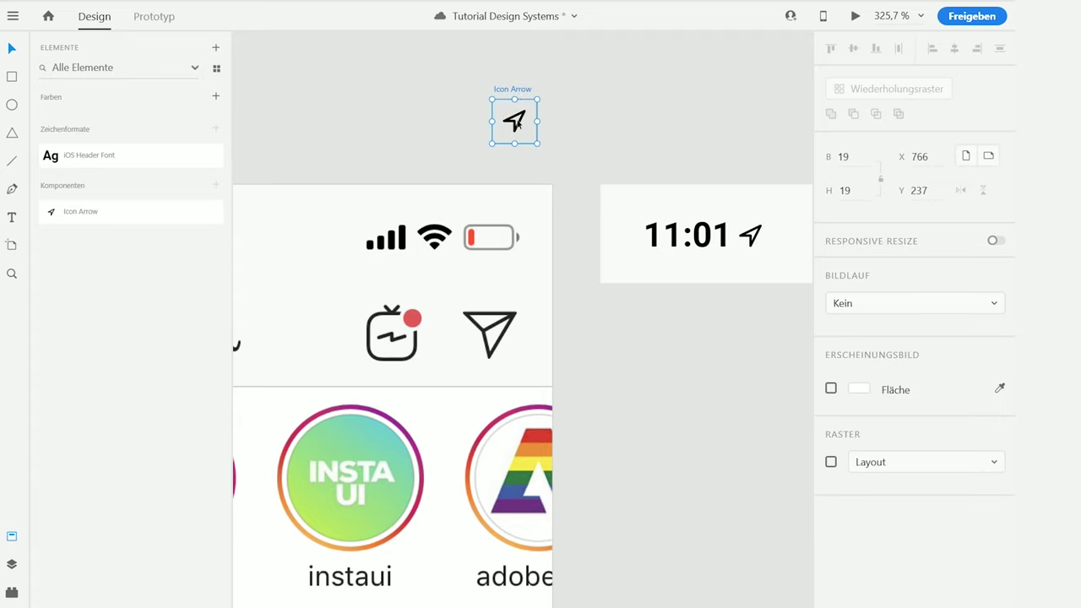
Mark the arrow component inside the Icon Arrow artboard for export and save the document
click(517, 123)
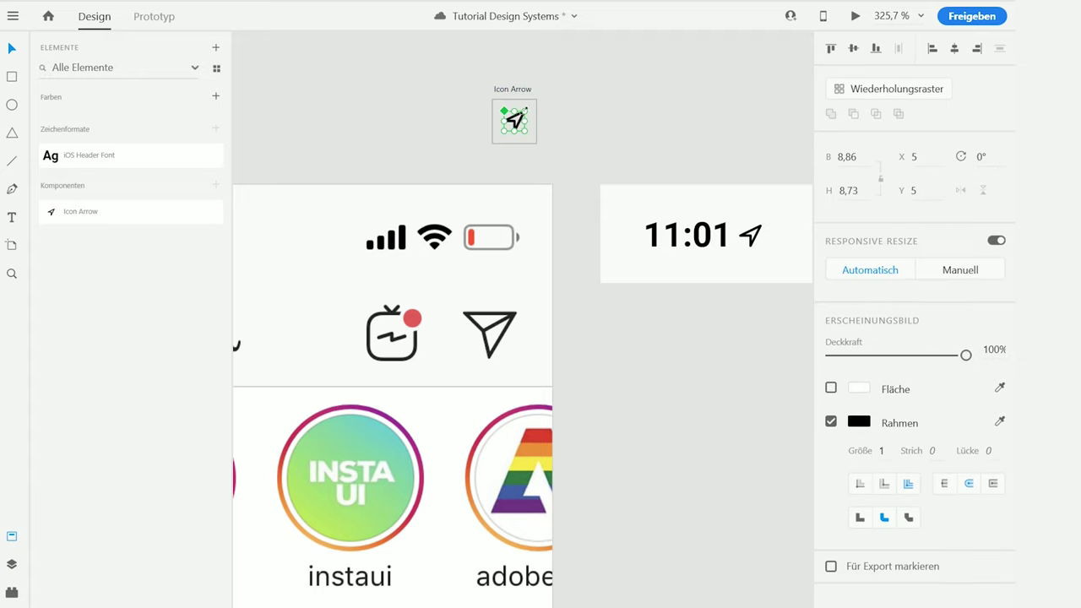
click(830, 566)
click(664, 348)
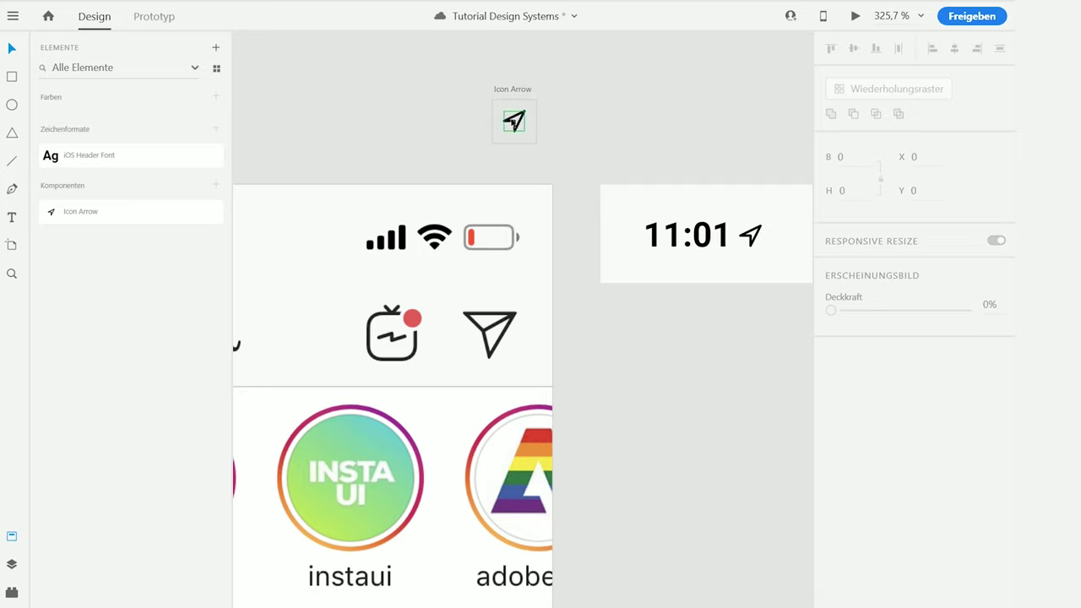
key(ctrl+s)
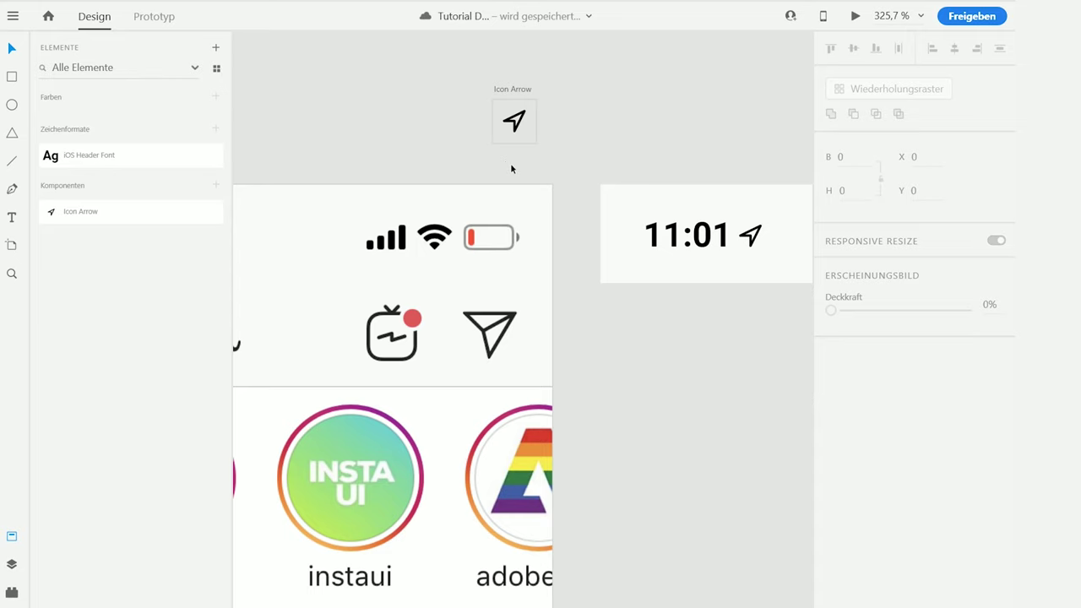
Move the Icon Arrow artboard above the demo artboard, lined up with the demo artboard's left edge
scroll(509, 163, down, 5)
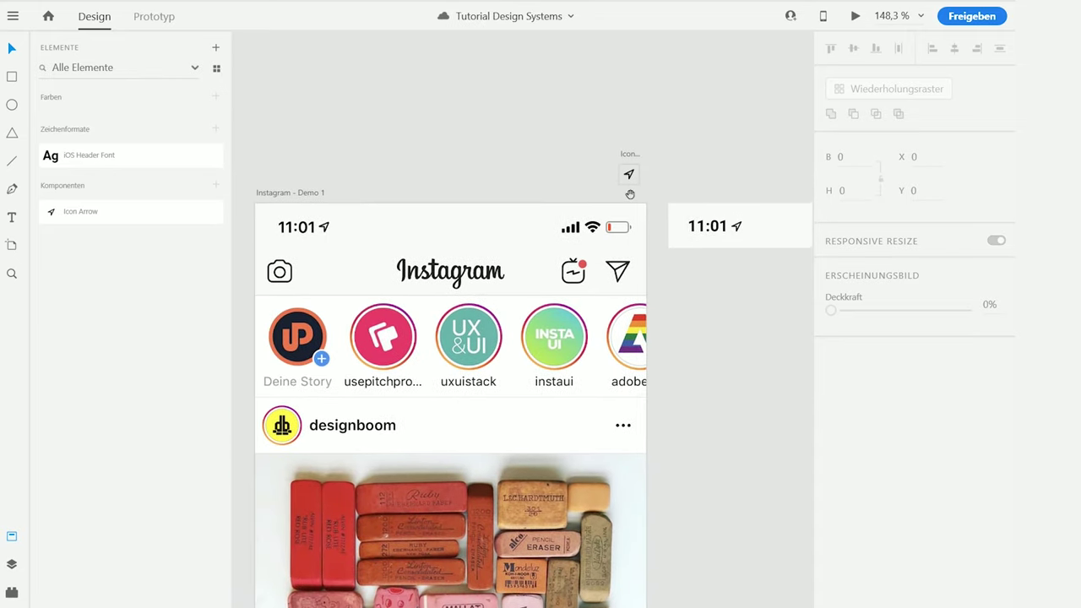
click(627, 156)
drag(626, 159, 269, 81)
click(388, 119)
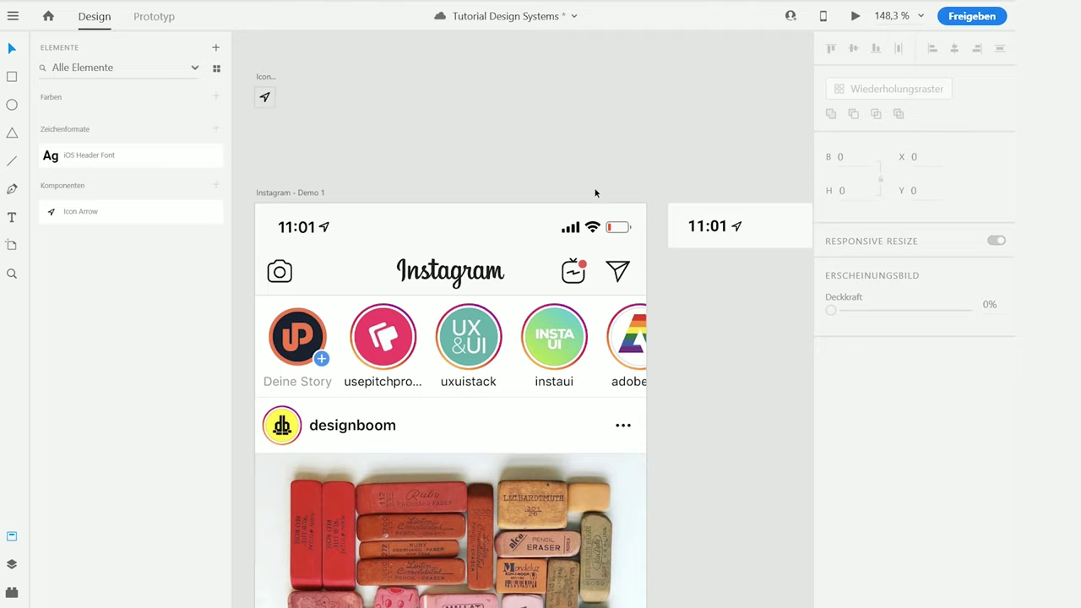
Draw a circle about 12 by 12 on the rebuilt header, just to the right of the location arrow
scroll(615, 227, up, 5)
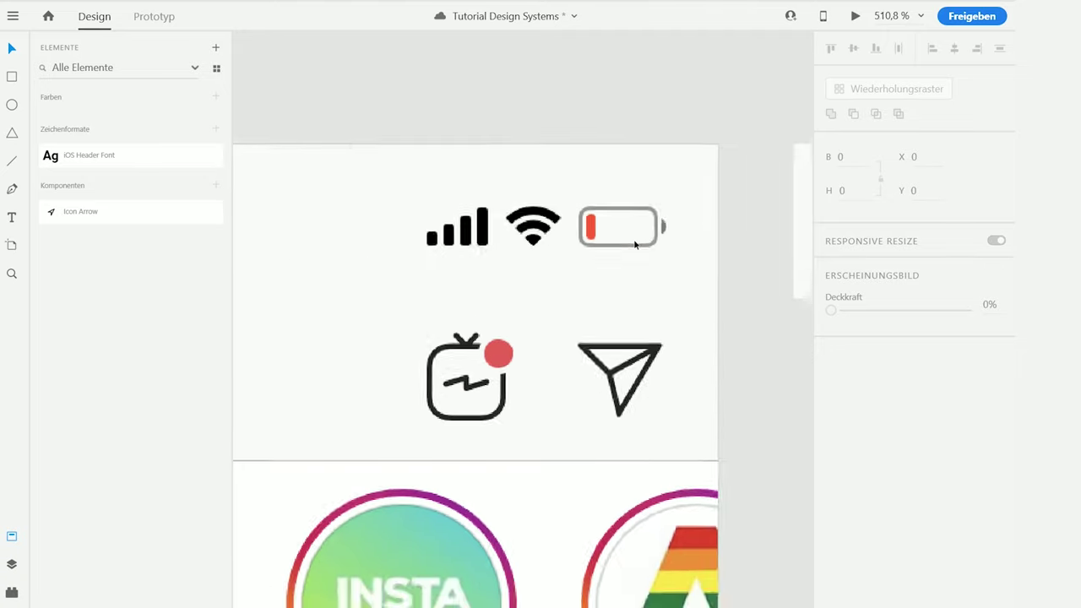
scroll(634, 243, down, 8)
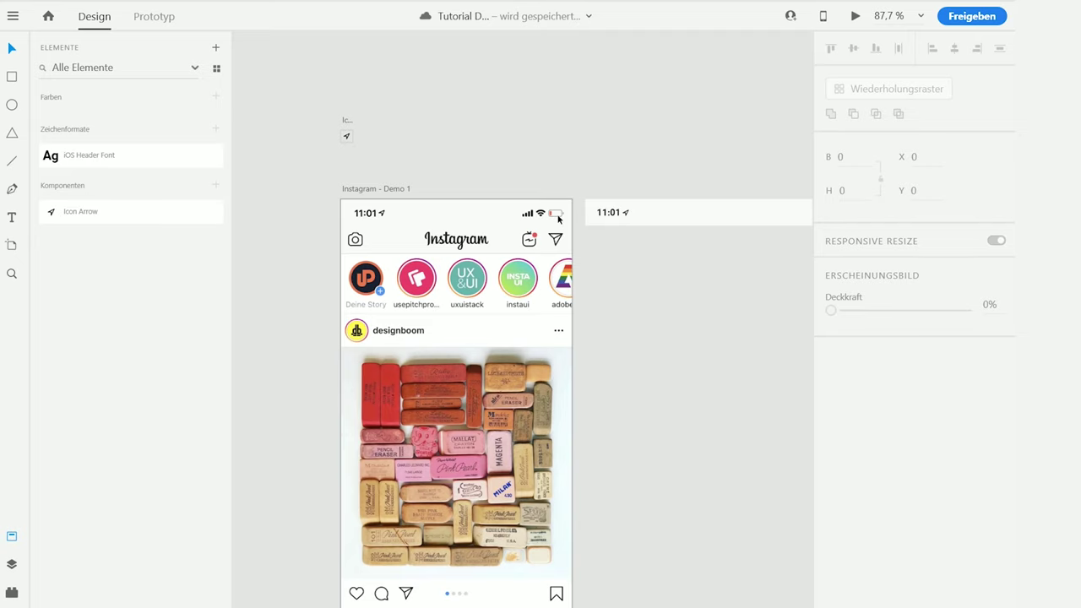
drag(580, 211, 541, 187)
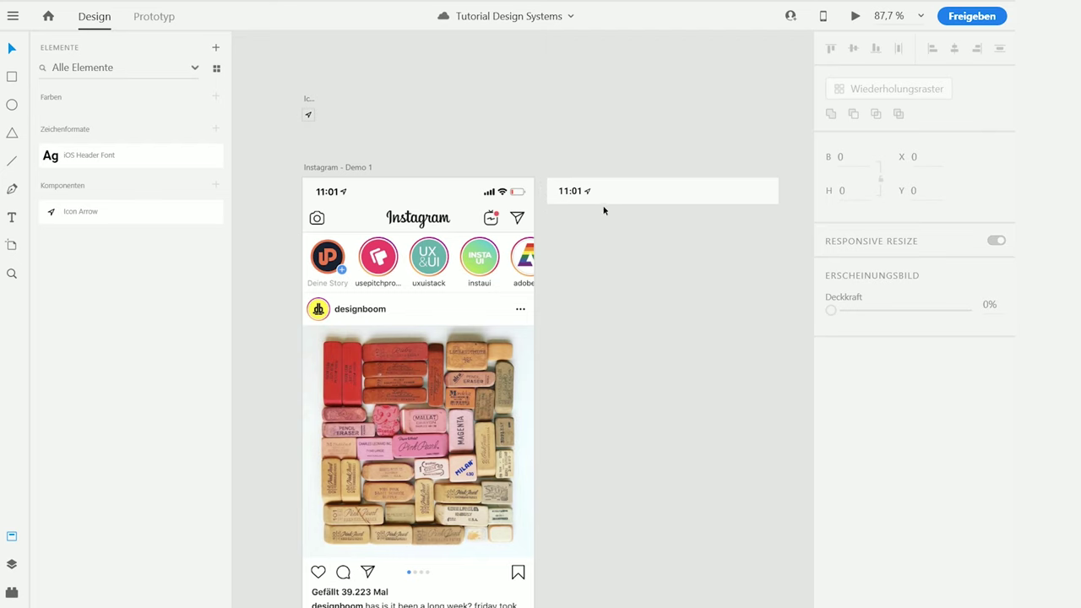
scroll(394, 247, up, 3)
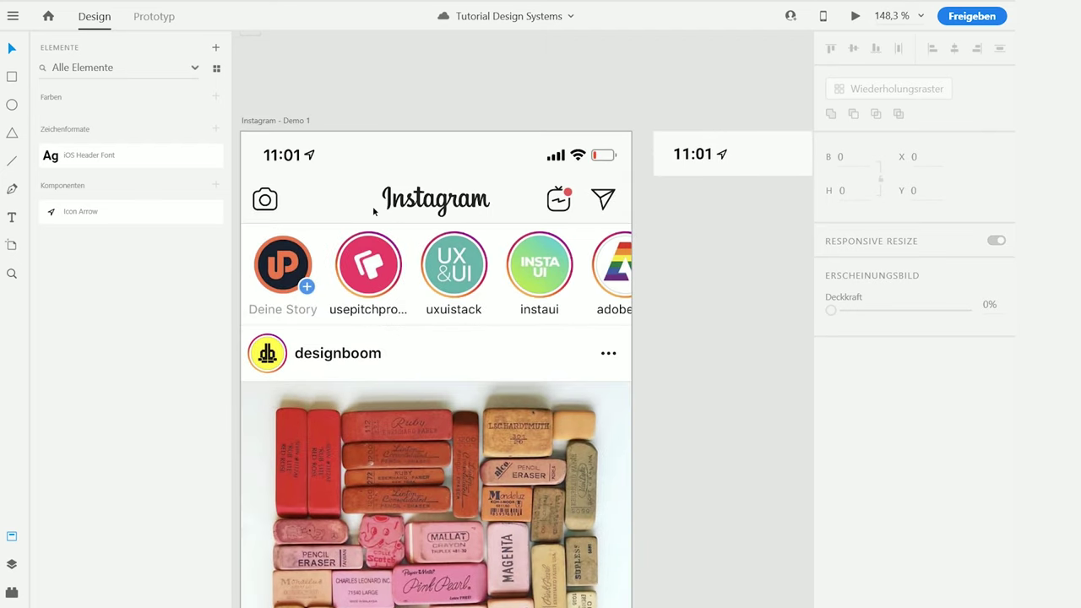
drag(513, 153, 262, 164)
click(13, 105)
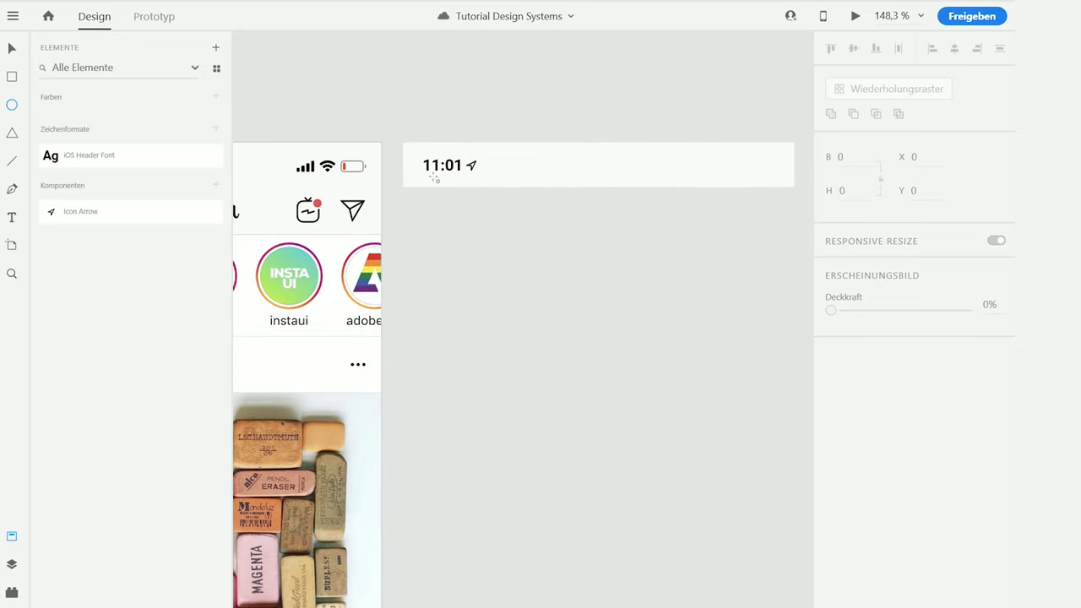
scroll(439, 177, up, 5)
drag(557, 124, 591, 159)
Replace the circle's border with a drop shadow using X 0, Y 3 and blur 6
click(862, 379)
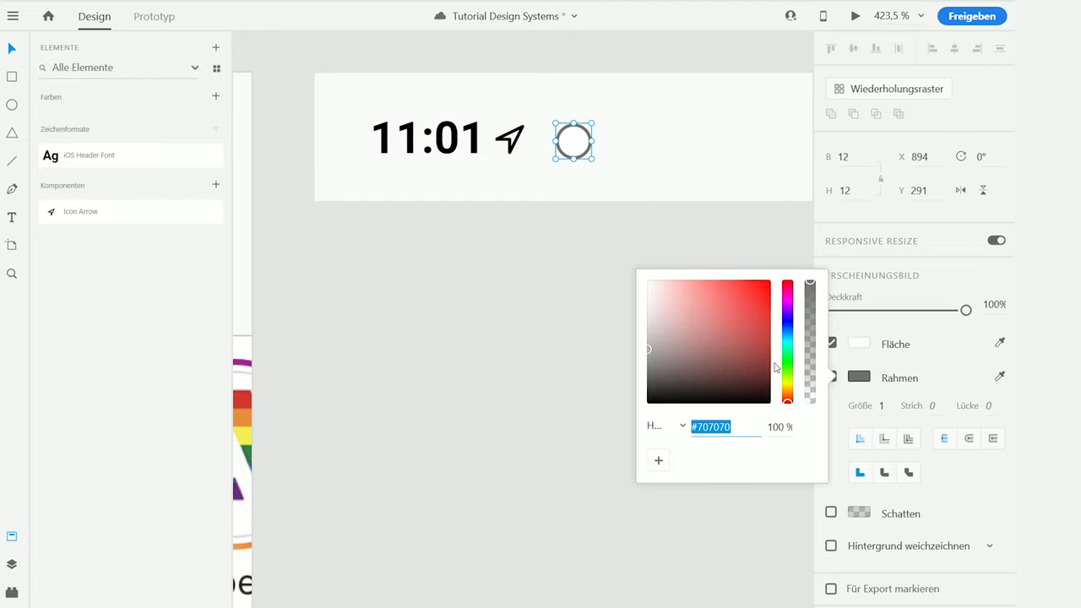
drag(659, 354, 615, 437)
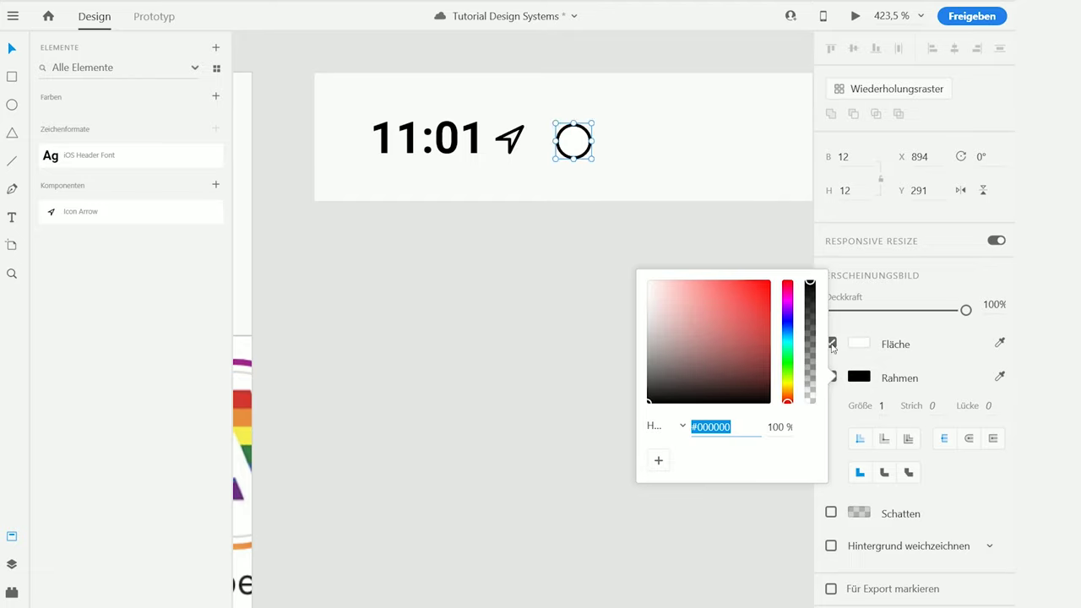
click(835, 363)
click(831, 375)
click(830, 410)
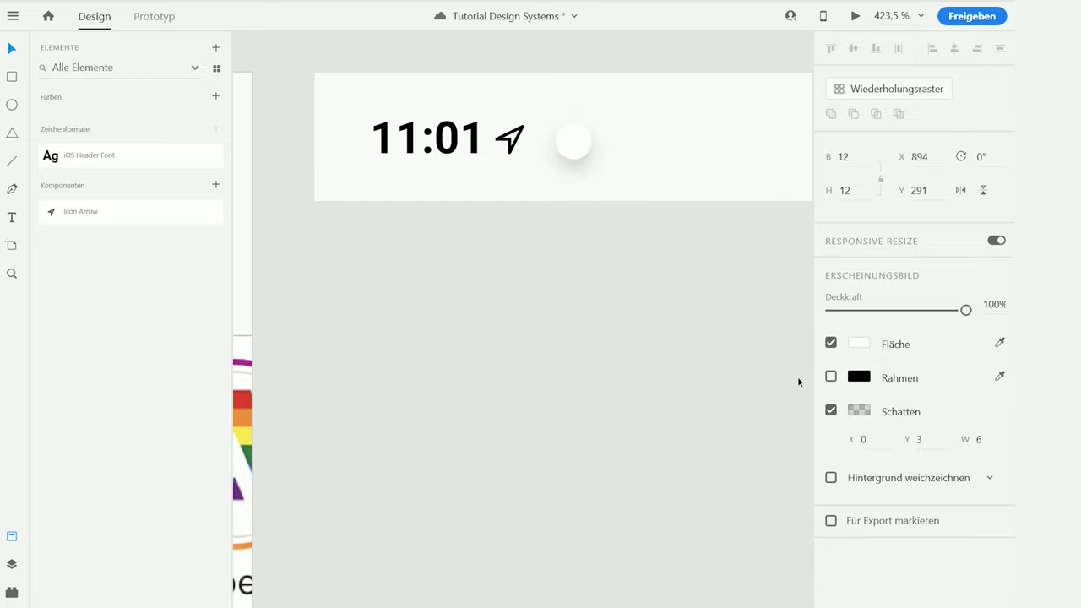
Move the circle to the right end of the header and duplicate it into an evenly spaced row of three placeholders starting at X 1120
scroll(577, 141, down, 6)
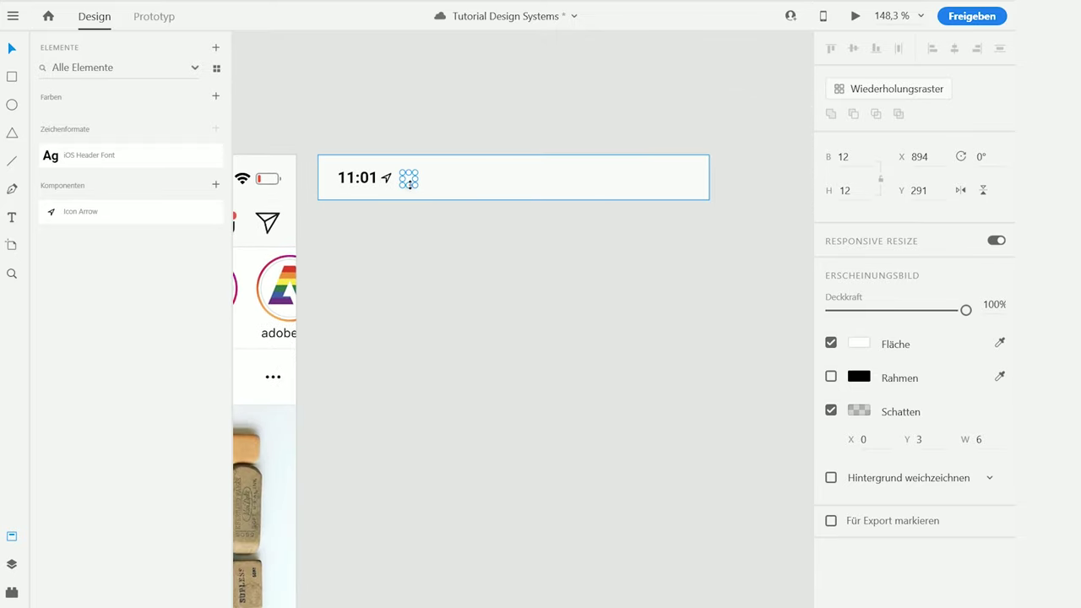
drag(406, 184, 644, 184)
drag(644, 180, 642, 179)
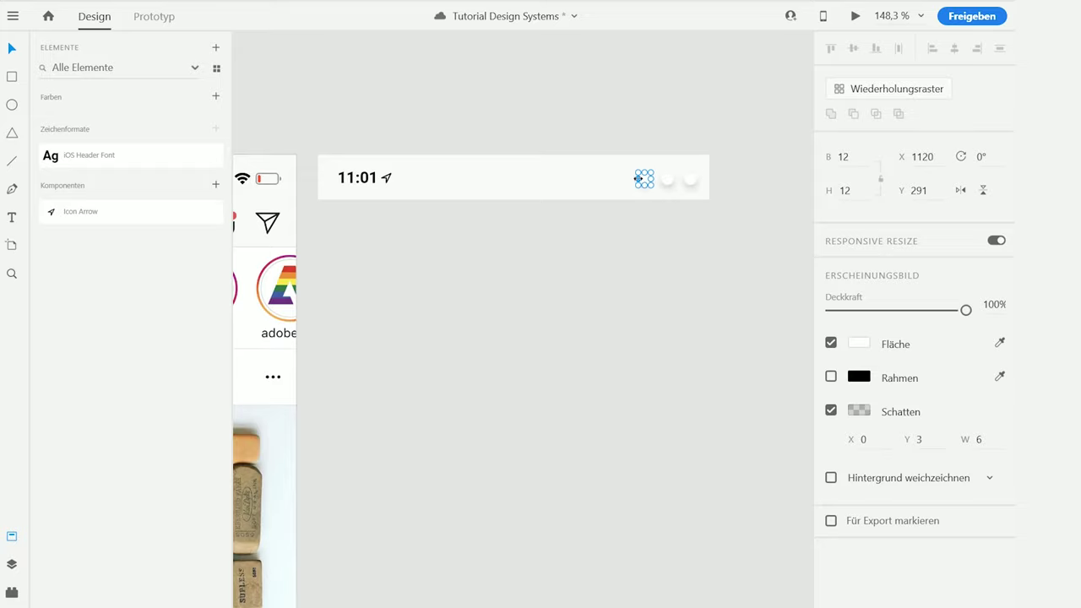
Group the three placeholder circles on the header
click(626, 169)
click(642, 176)
shift+click(669, 180)
shift+click(690, 181)
key(ctrl+g)
Align the clock group and the circle group on their vertical middles and group them together
drag(523, 212, 646, 217)
scroll(465, 188, right, 3)
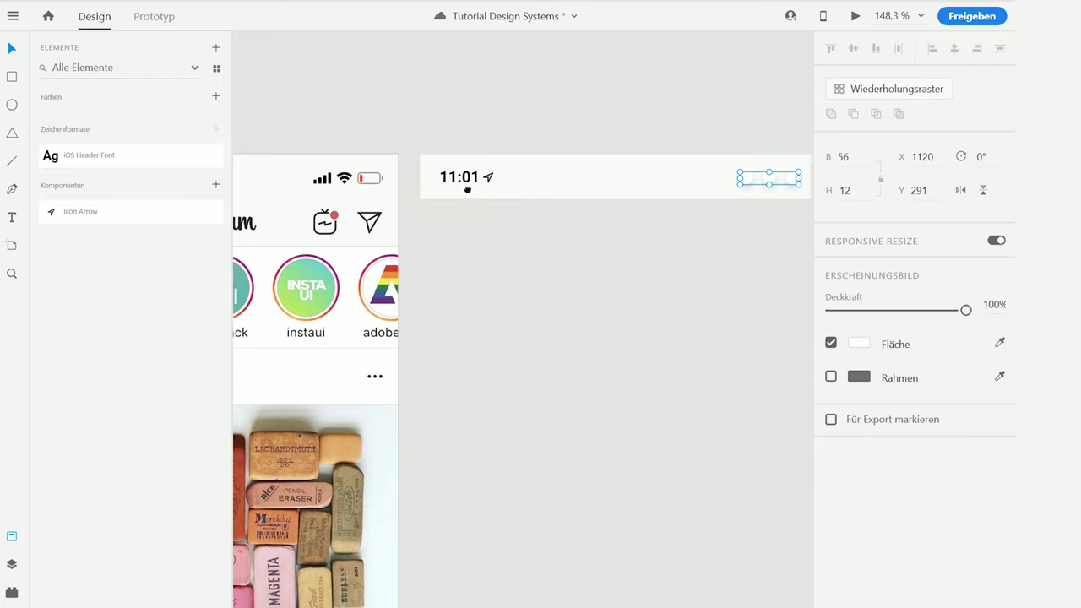
shift+click(470, 178)
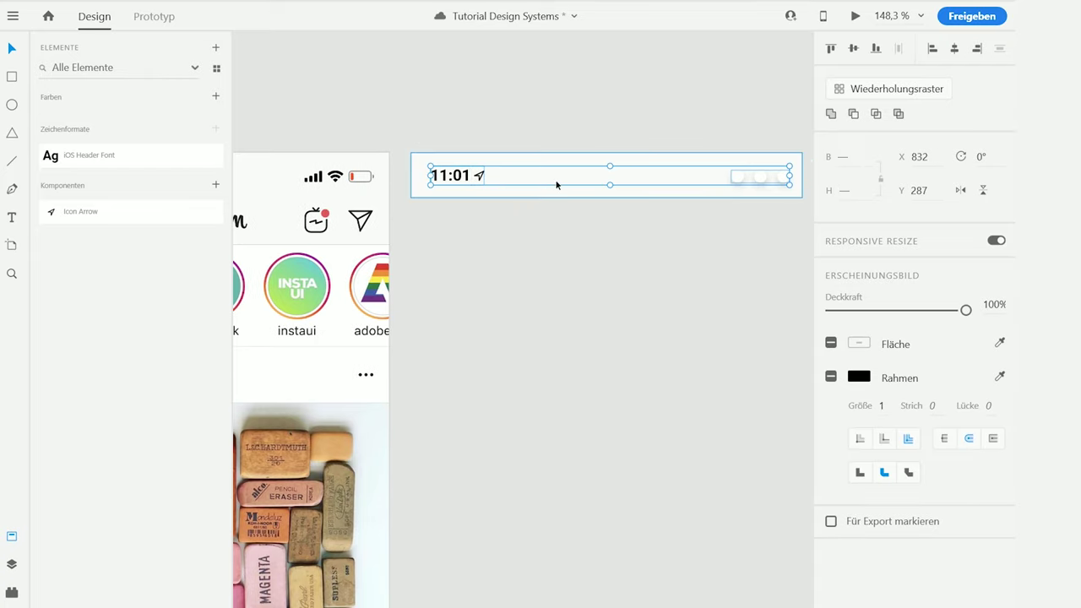
click(854, 50)
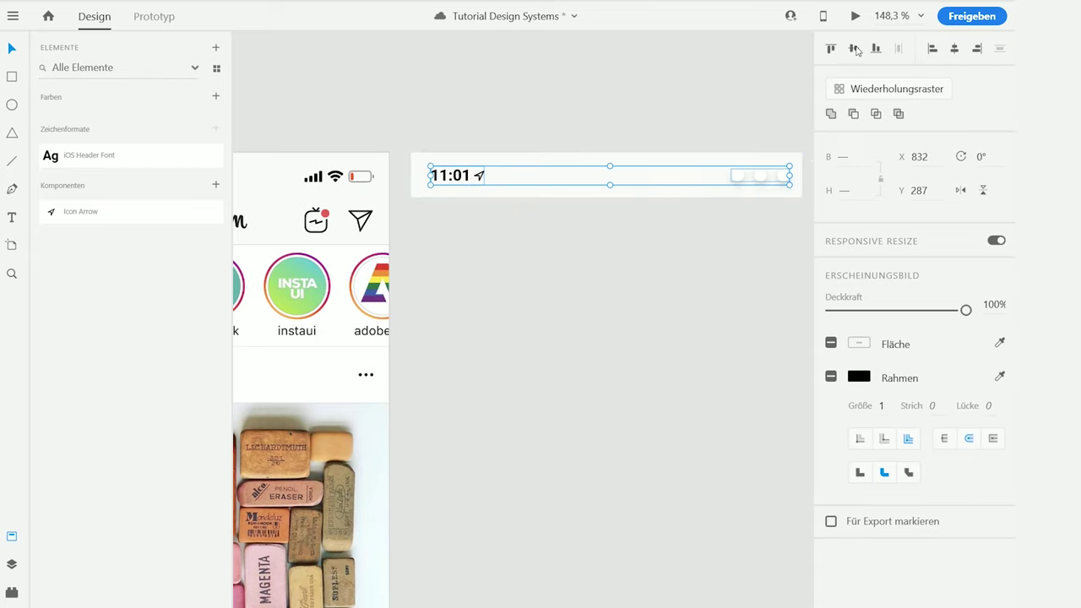
key(ctrl+g)
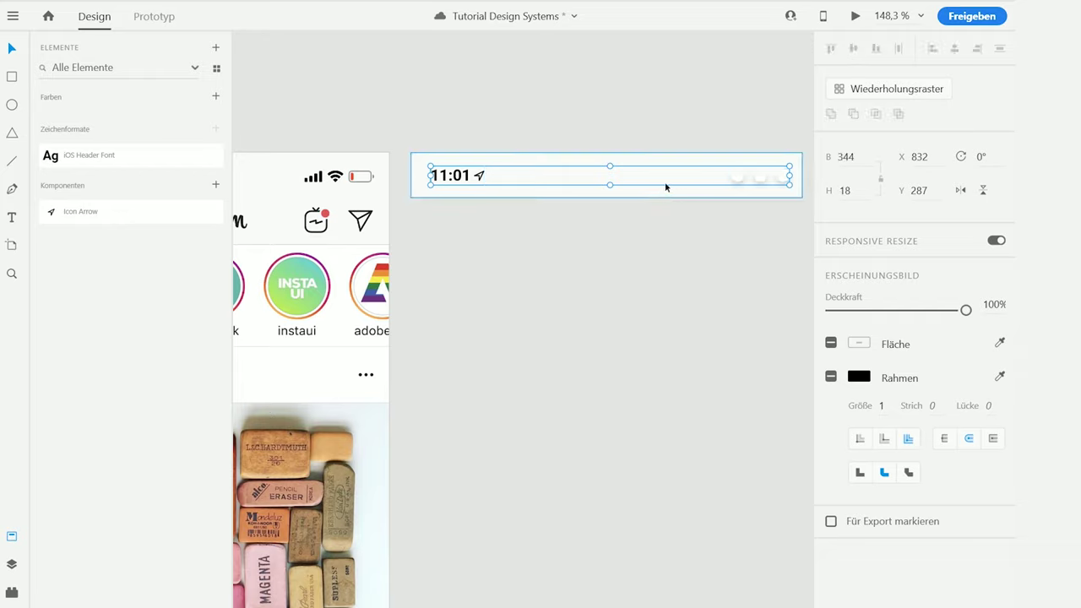
Turn the header rectangle and its grouped contents into a component named "Template iOS Header"
shift+click(665, 192)
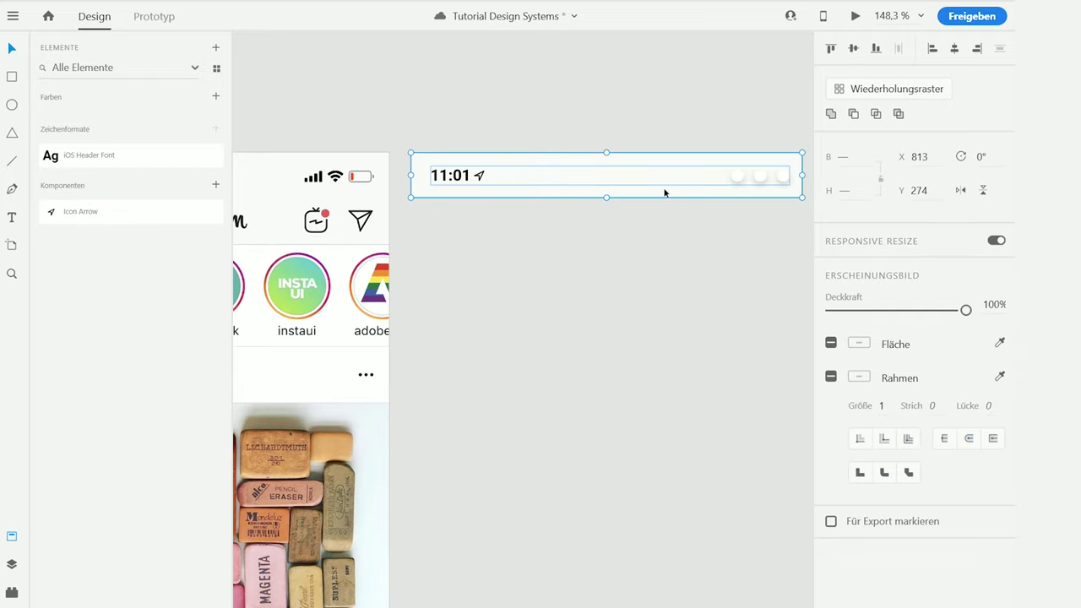
key(ctrl+k)
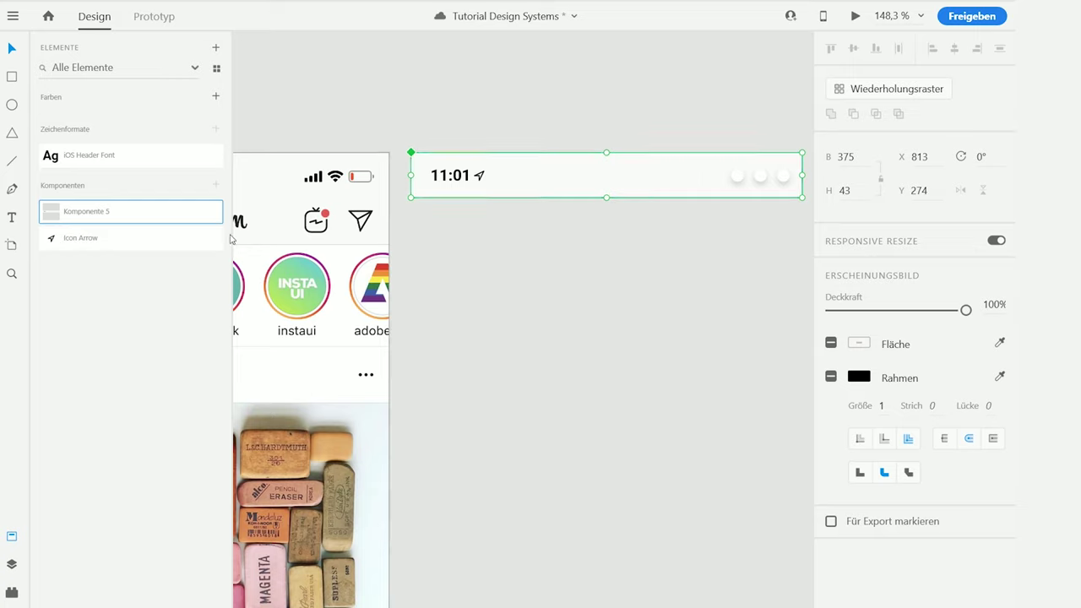
double_click(87, 216)
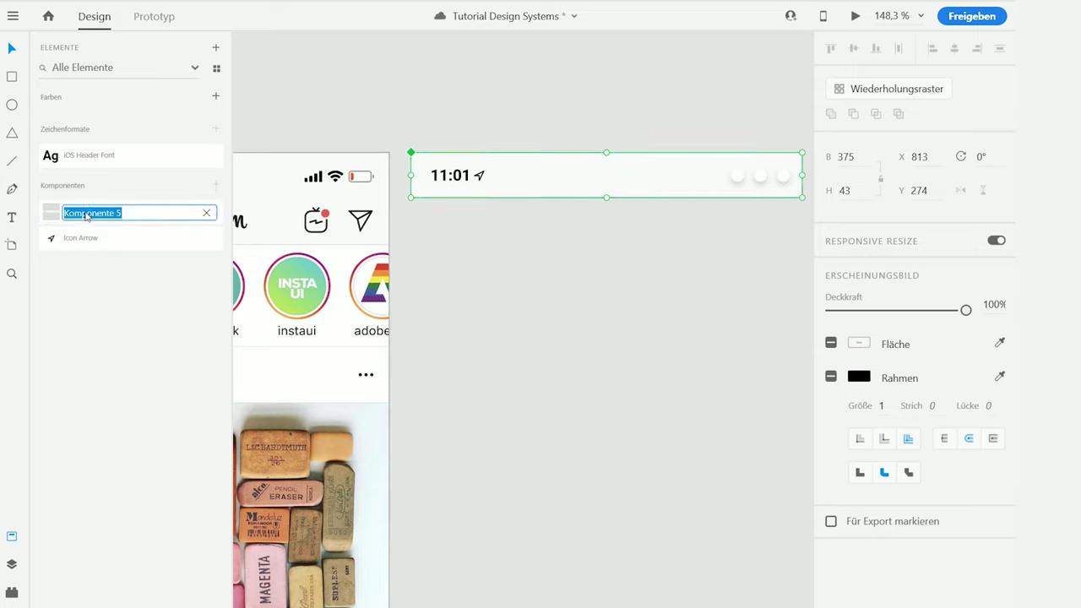
text(Template)
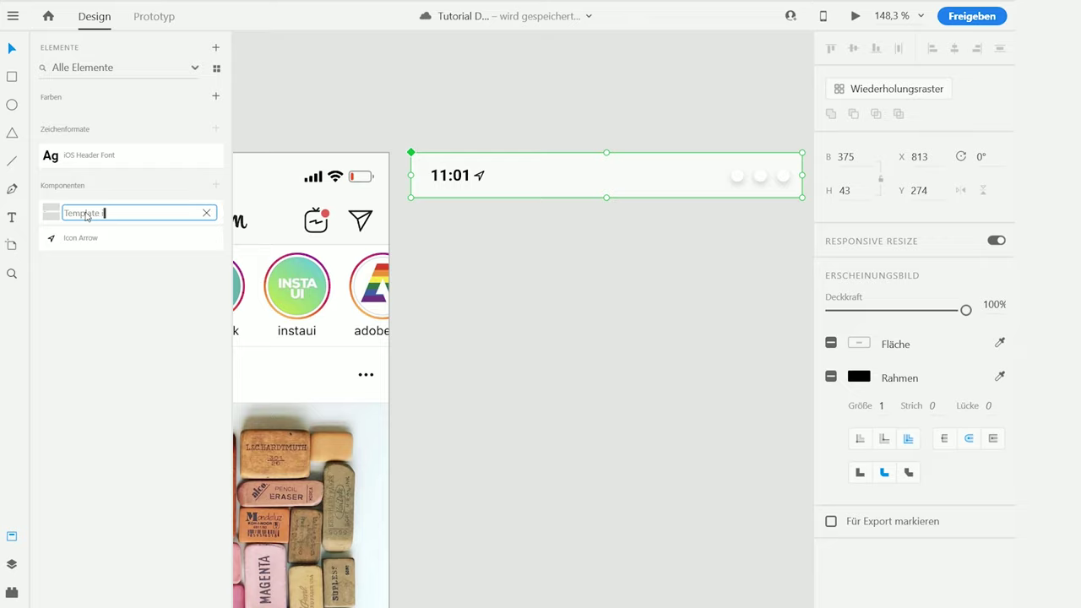
text( iOS Header)
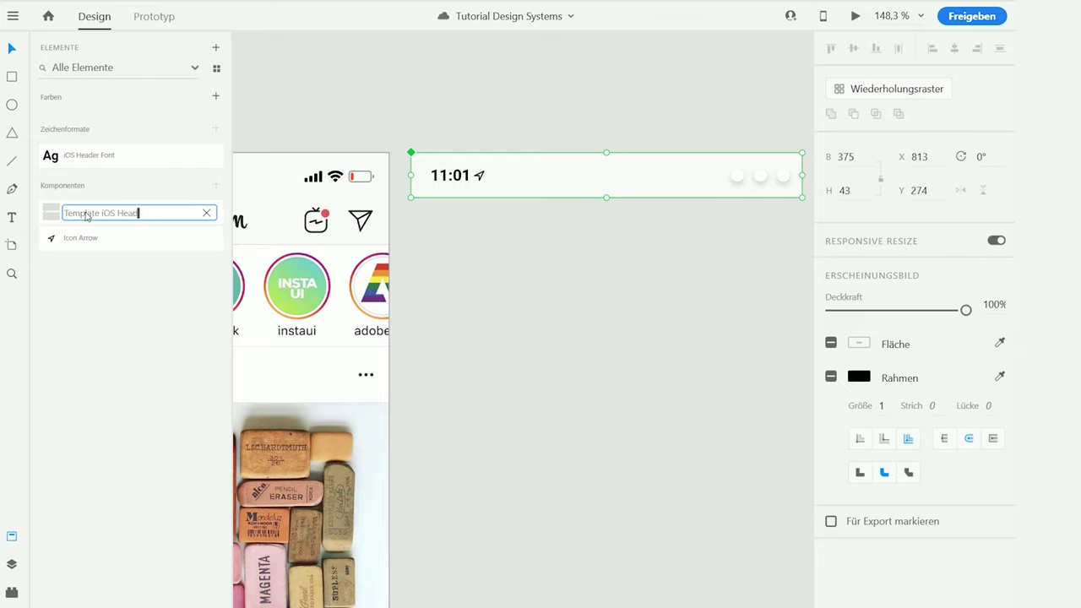
key(Return)
Move the iOS header component above the Instagram demo artboard, to X 612 and Y 130
click(269, 113)
scroll(294, 164, down, 3)
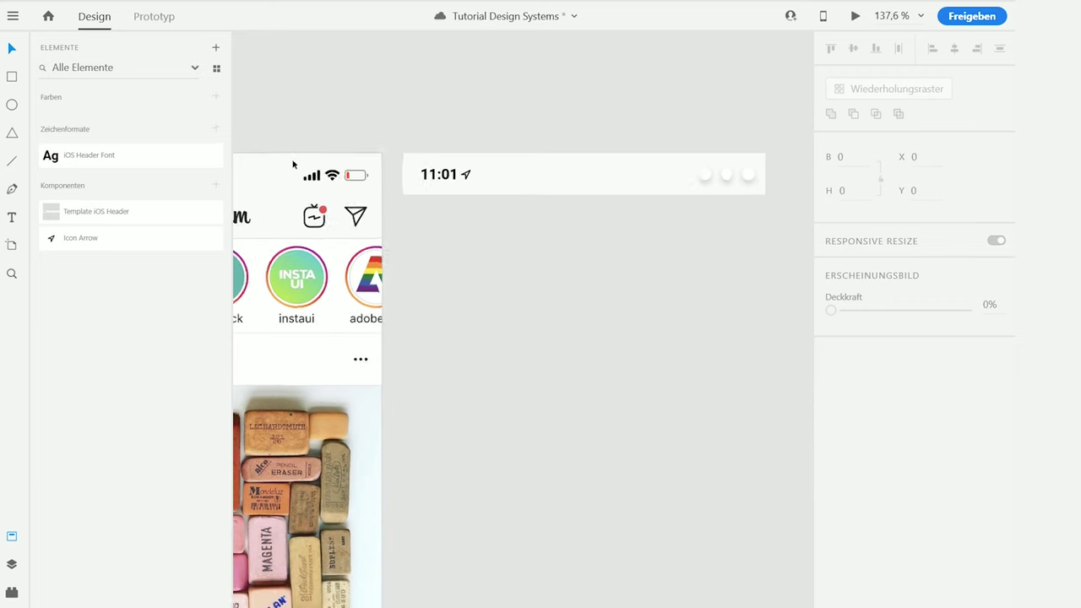
drag(362, 184, 476, 201)
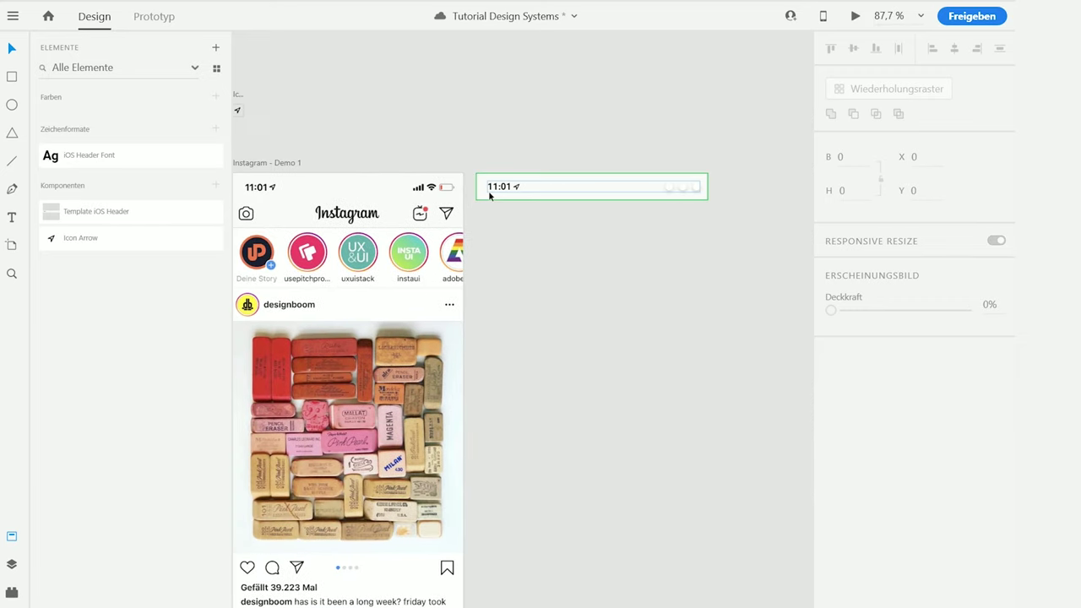
drag(583, 243, 679, 236)
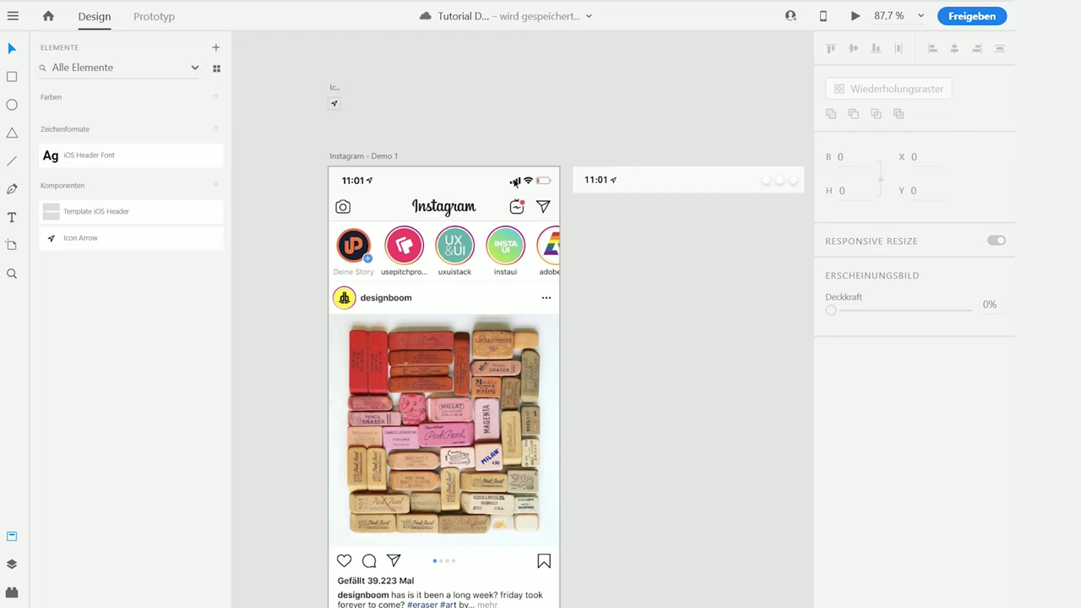
scroll(653, 234, right, 2)
click(559, 171)
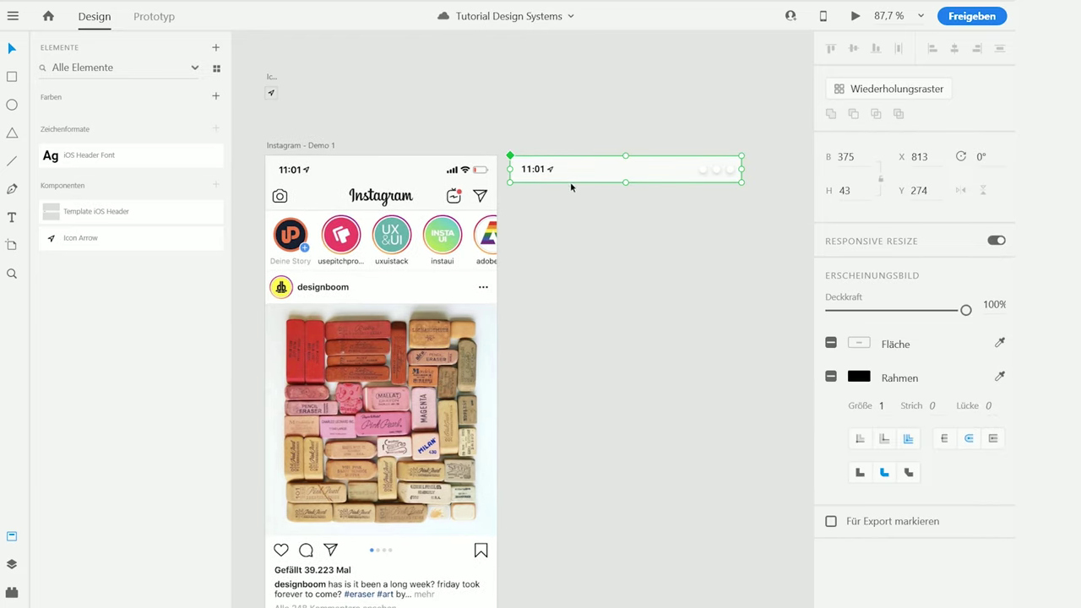
drag(568, 181, 447, 83)
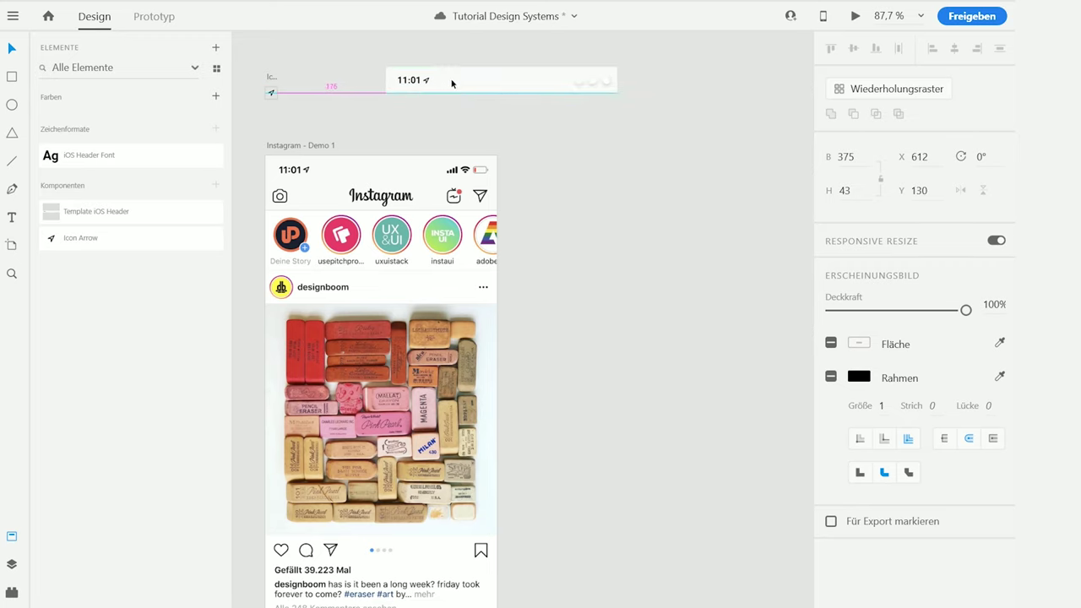
scroll(478, 117, up, 1)
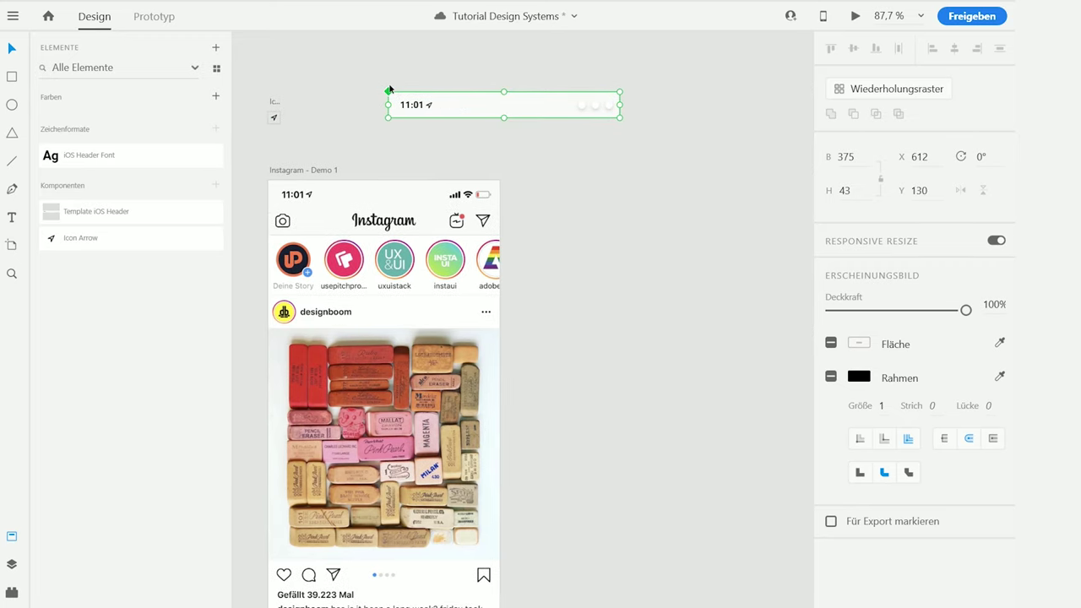
click(327, 93)
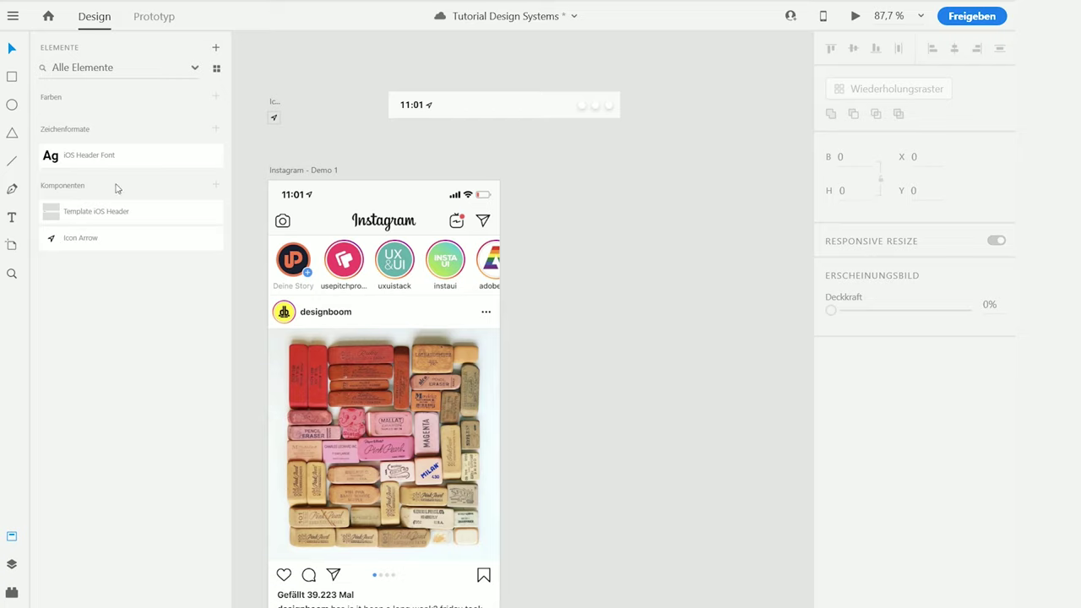
Draw a 375 × 43 artboard around the header component, name it "Template iOS Header" and shift it closer to the icon artboard
click(12, 244)
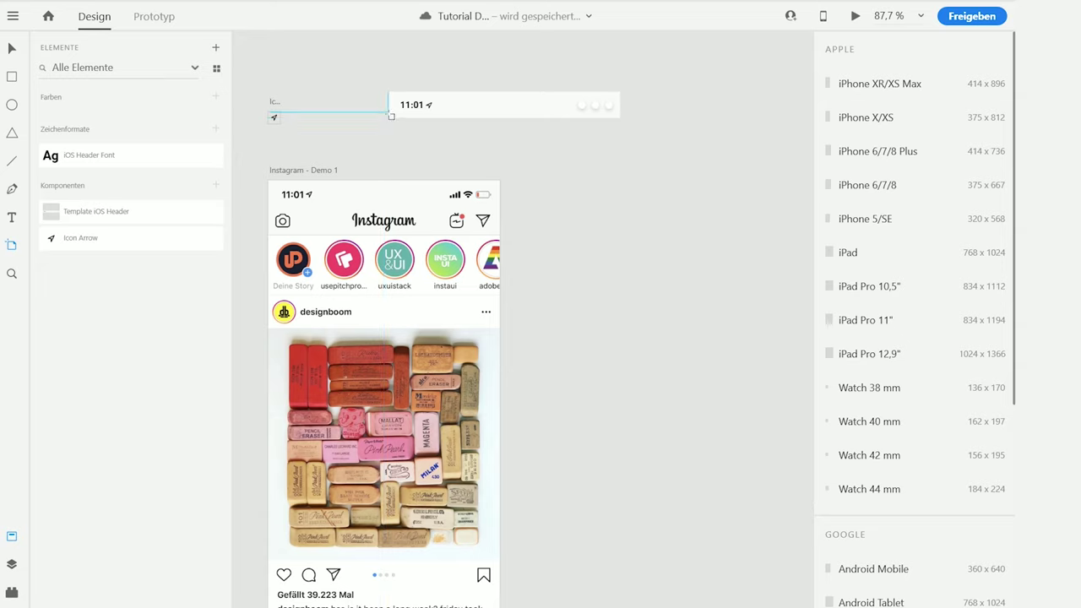
drag(391, 121, 621, 91)
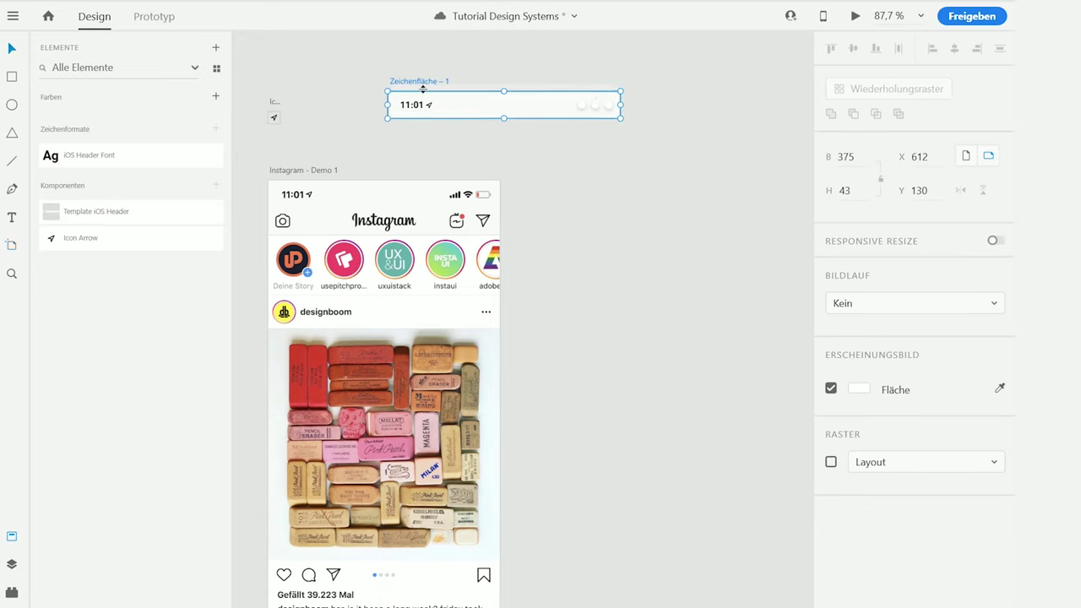
double_click(406, 82)
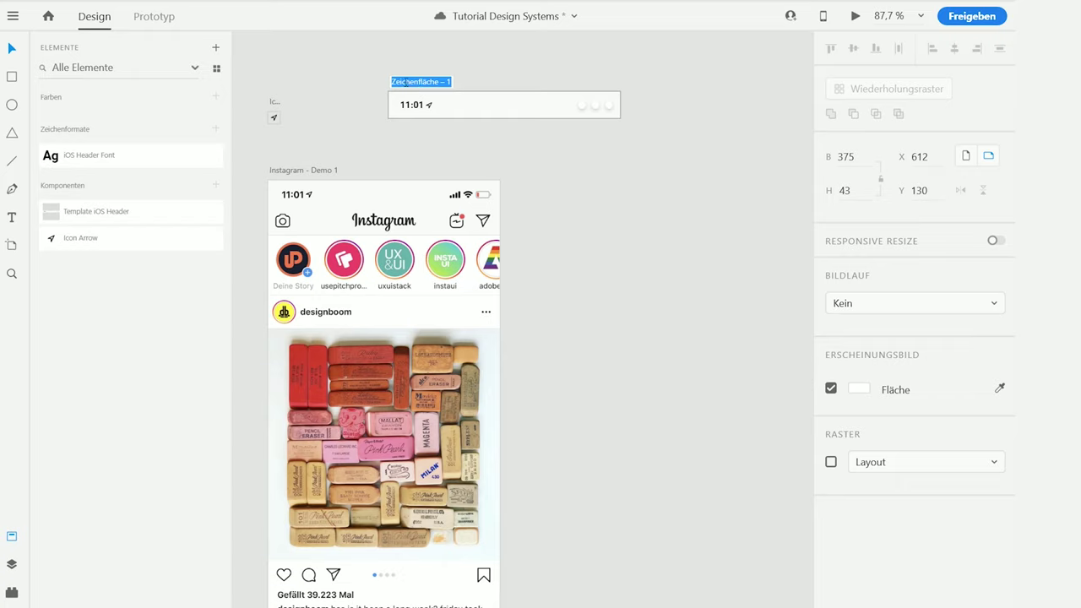
text(Template)
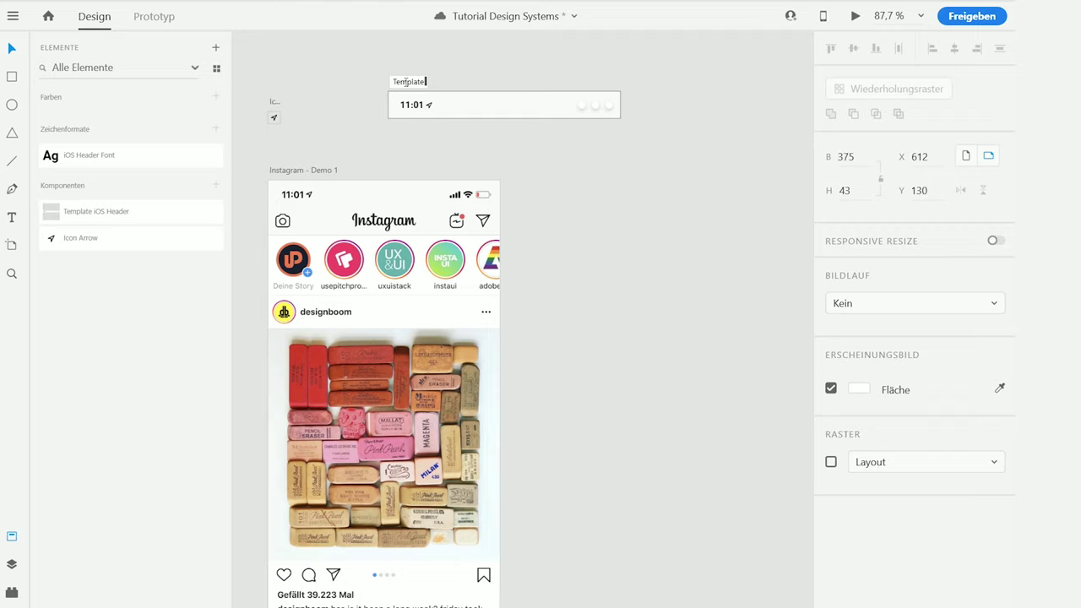
text( iOS Header)
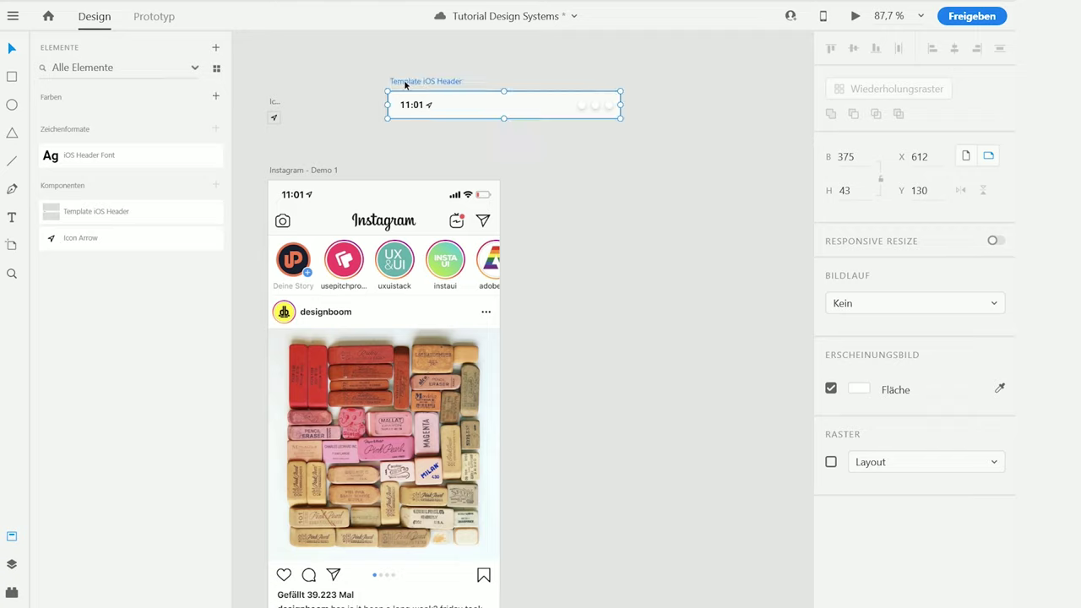
key(Return)
drag(429, 81, 372, 87)
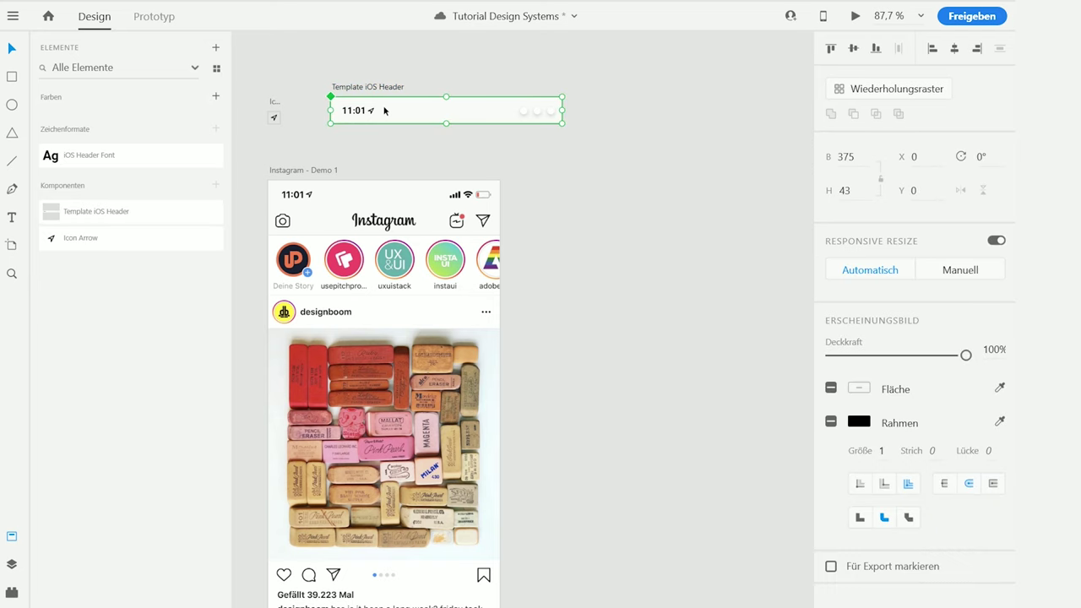
Duplicate the "Instagram - Demo 1" artboard as "Instagram Profile" and place the copy directly beside the original
click(324, 170)
key(ctrl+d)
drag(493, 195, 720, 231)
drag(695, 95, 732, 97)
double_click(688, 98)
click(687, 97)
text(Profile)
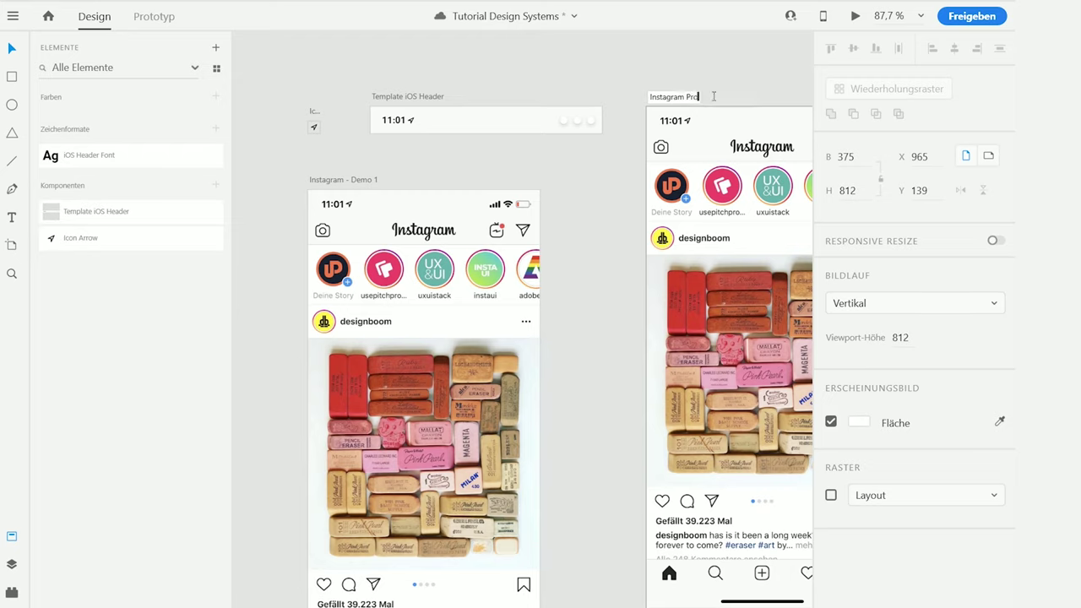
key(Return)
drag(683, 100, 599, 182)
Delete the copied screen content from the Instagram Profile artboard and place the Template iOS Header component at X 0, Y 0
click(683, 247)
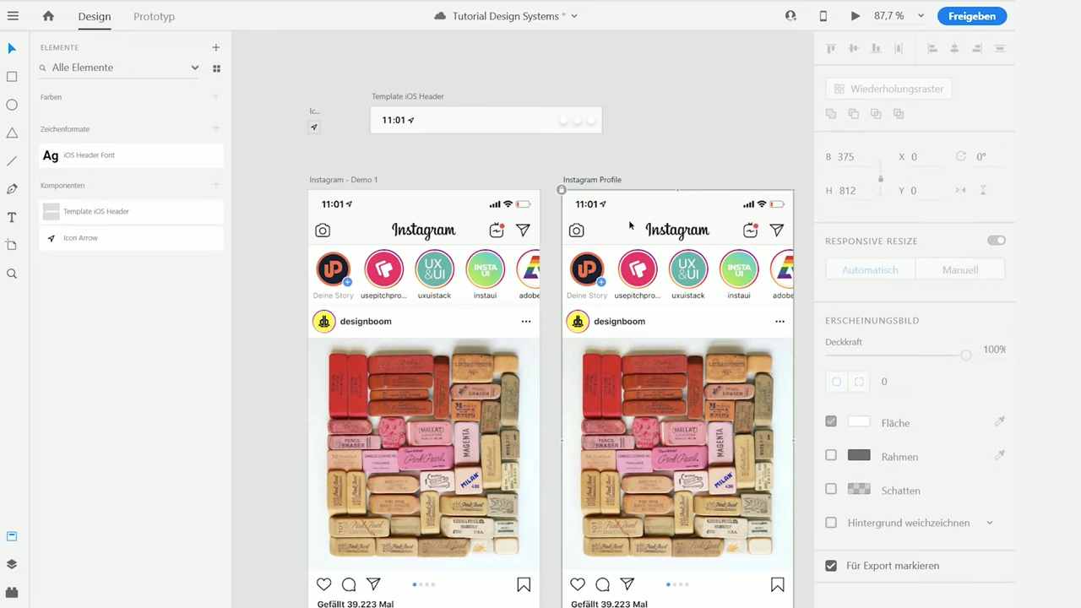
key(Delete)
click(113, 211)
drag(265, 238, 589, 204)
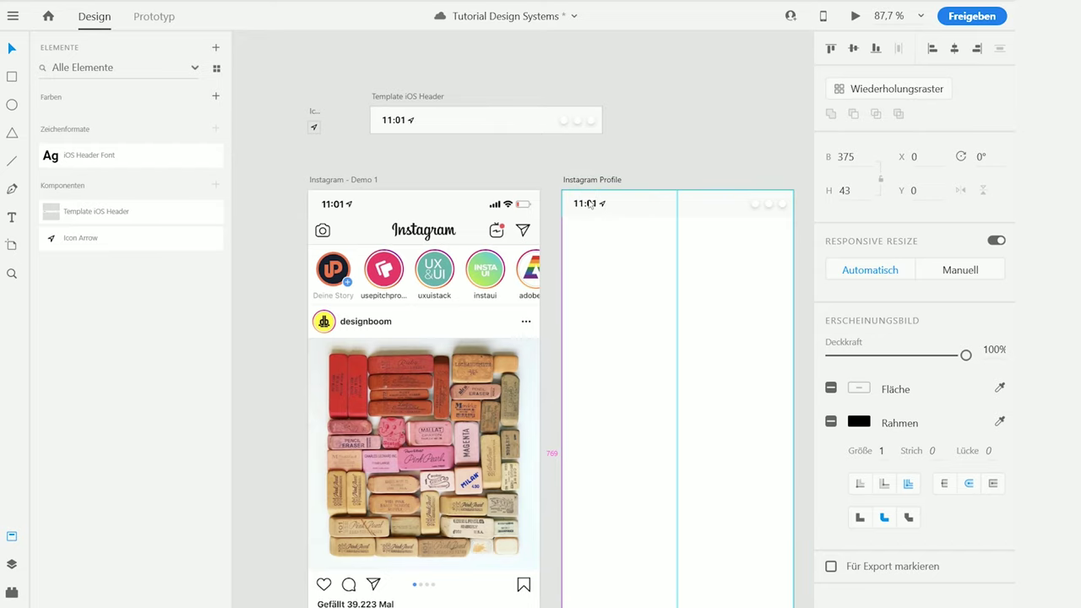
click(618, 147)
Try moving the group of placeholder circles inside the main header component to X 235, and undo the move
click(467, 126)
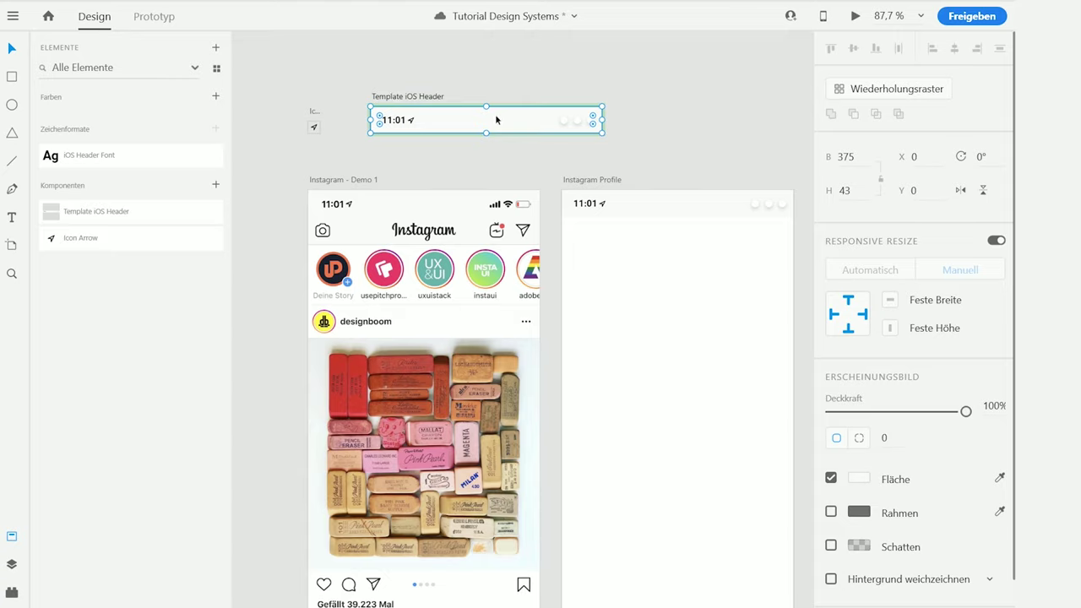
double_click(564, 126)
double_click(564, 125)
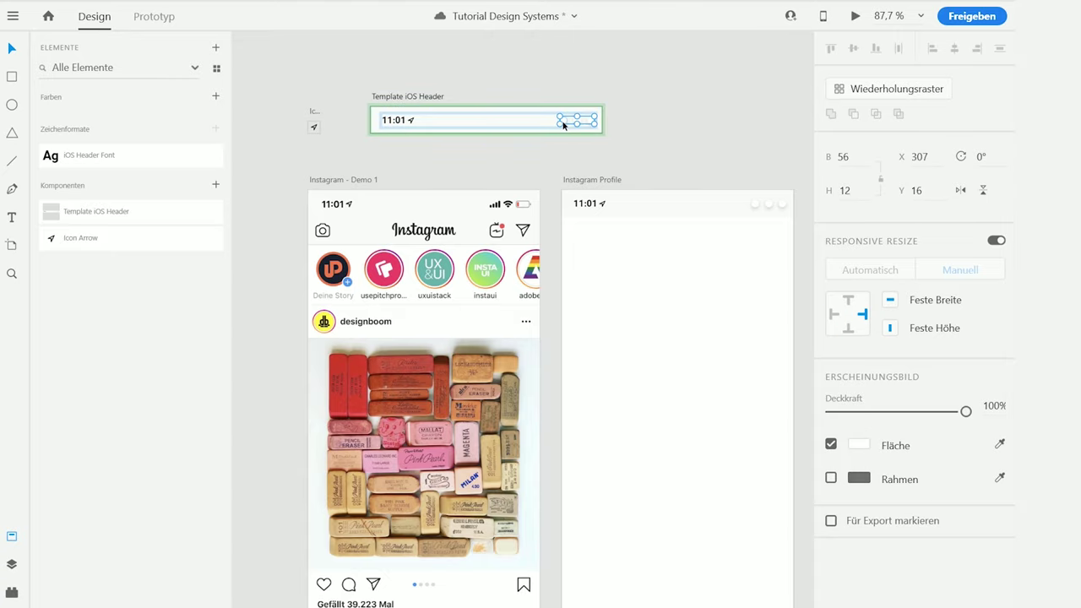
drag(563, 124, 519, 124)
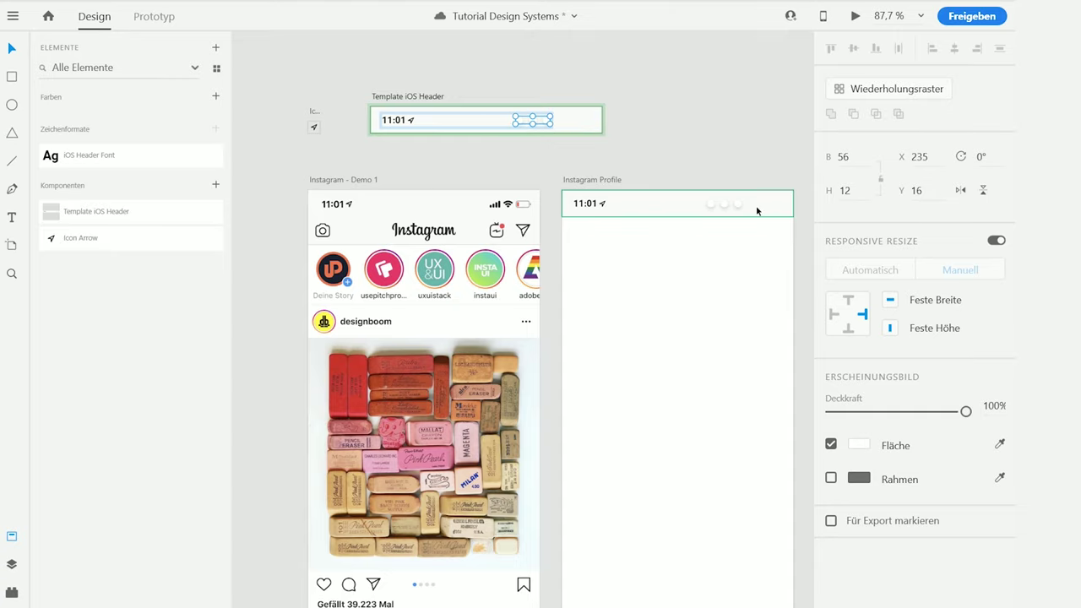
key(ctrl+z)
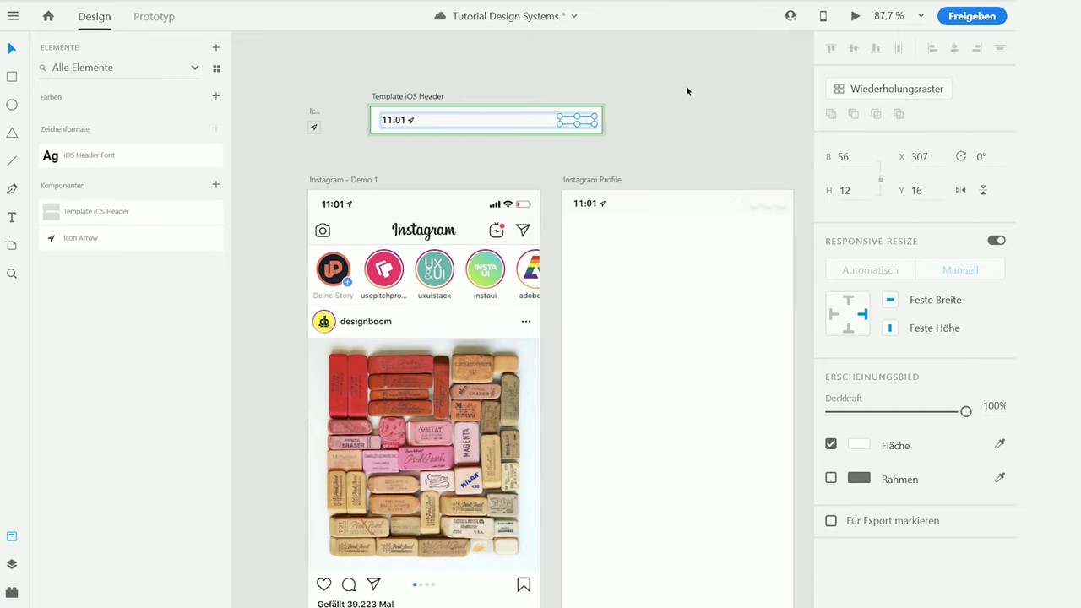
key(Escape)
key(Escape)
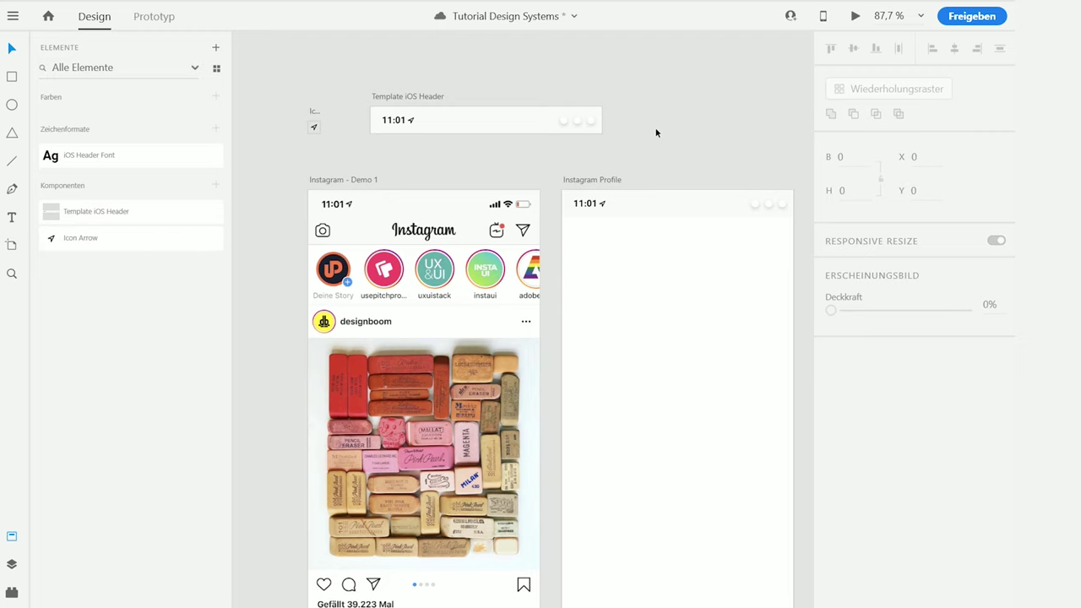
Move the Template iOS Header artboard to X 156, Y -217 and place the icon artboard beneath its left edge
scroll(657, 133, down, 2)
scroll(397, 116, up, 3)
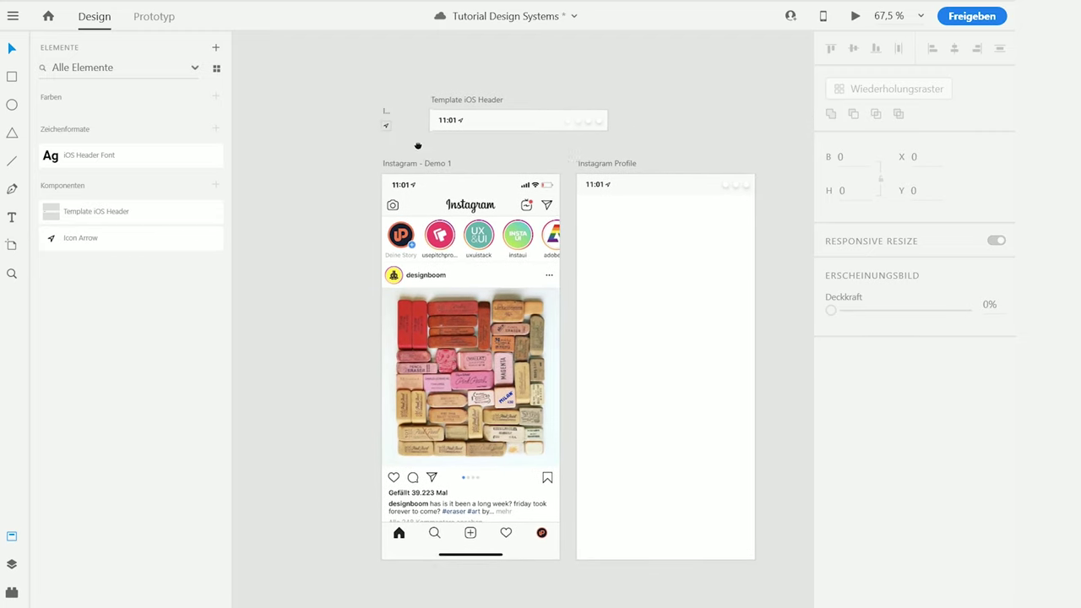
drag(503, 239, 332, 76)
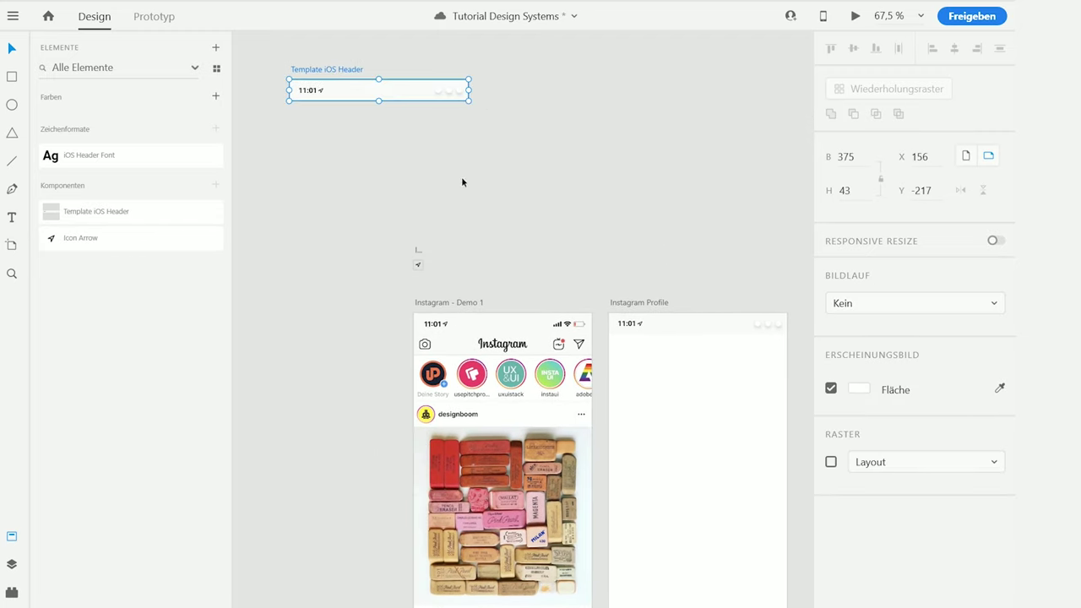
drag(417, 261, 290, 161)
click(332, 144)
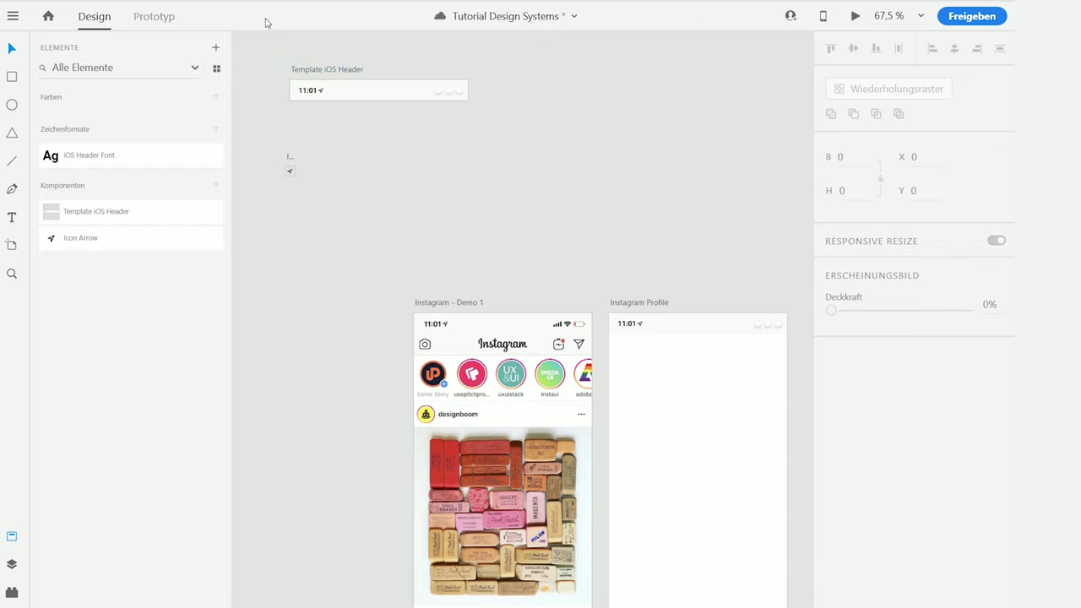
drag(287, 161, 294, 168)
click(357, 110)
Move the Instagram Profile artboard away from the demo artboard to X 1048, keeping Y at 274
drag(559, 205, 526, 238)
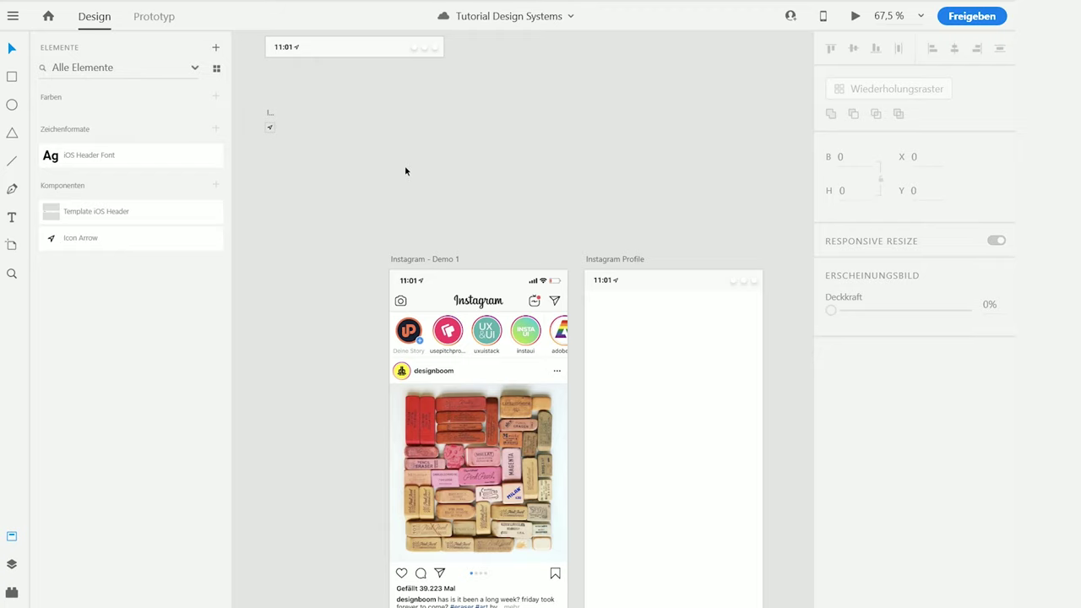
drag(442, 194, 417, 109)
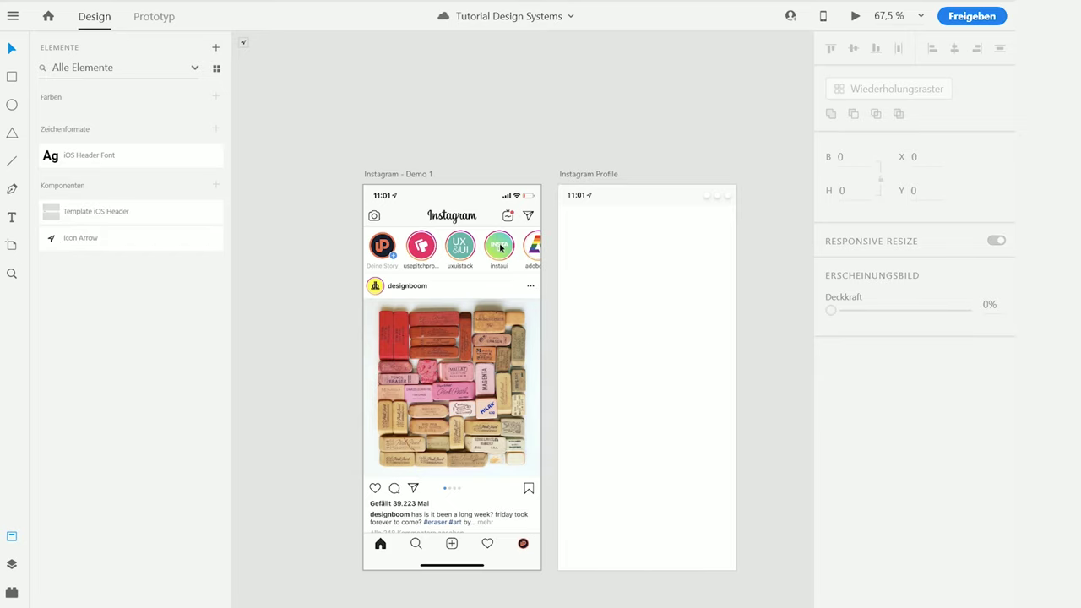
scroll(504, 247, up, 2)
drag(607, 157, 744, 158)
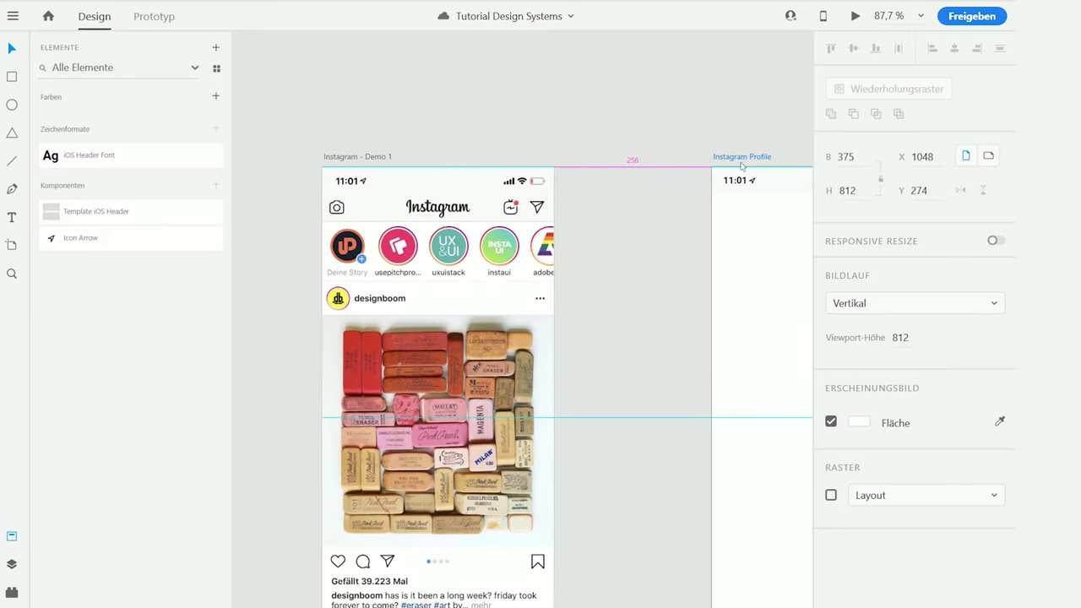
Draw a 375 × 49 rectangle over the Instagram navigation bar and move it above the artboard to X 417, Y 191
scroll(433, 218, up, 4)
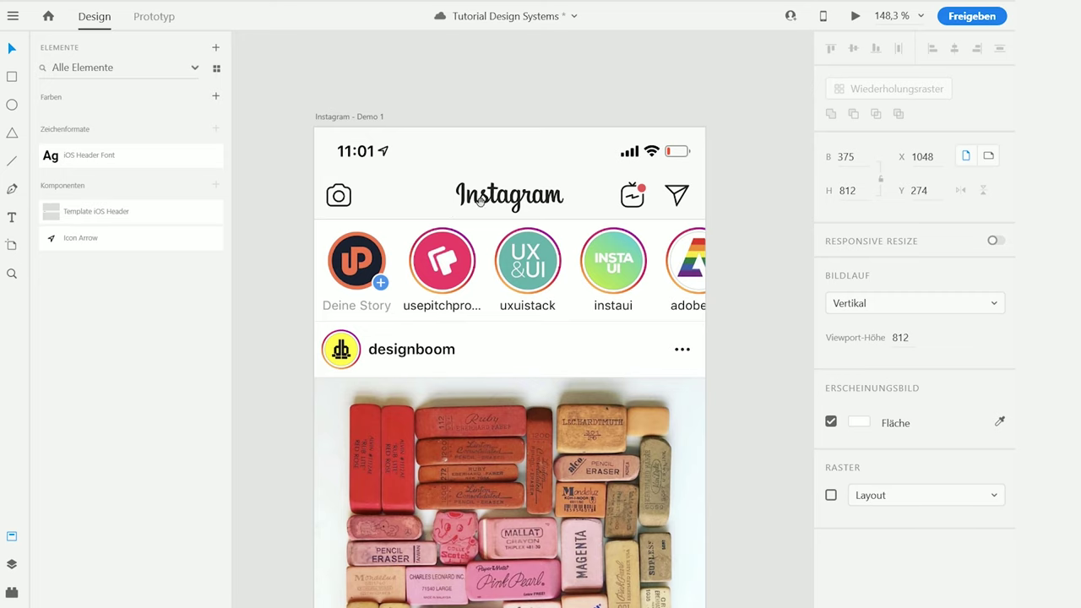
click(12, 78)
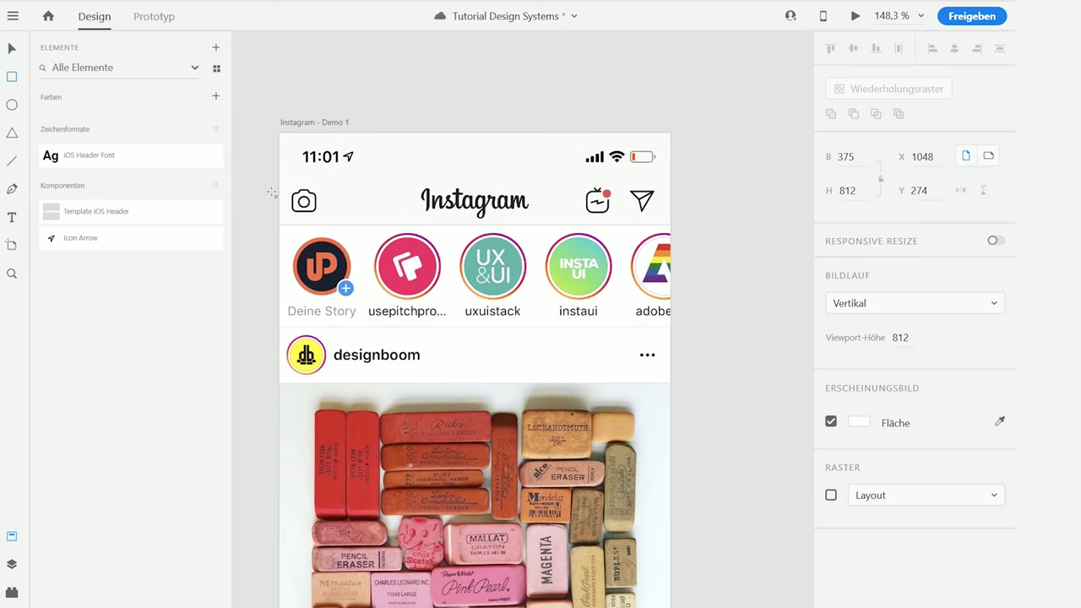
mouse_move(280, 176)
mouse_down()
mouse_move(521, 210)
mouse_move(680, 217)
mouse_move(671, 228)
mouse_up()
drag(521, 210, 524, 78)
Remove the rectangle's border and sample its fill colour from the demo screen's header background
click(830, 411)
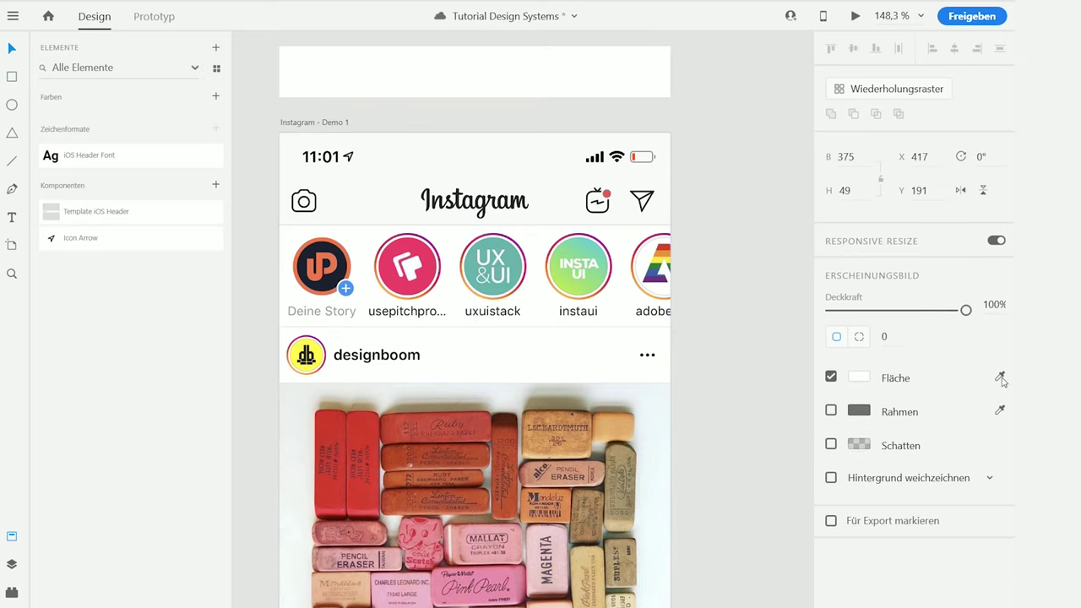
click(477, 169)
drag(479, 106, 511, 132)
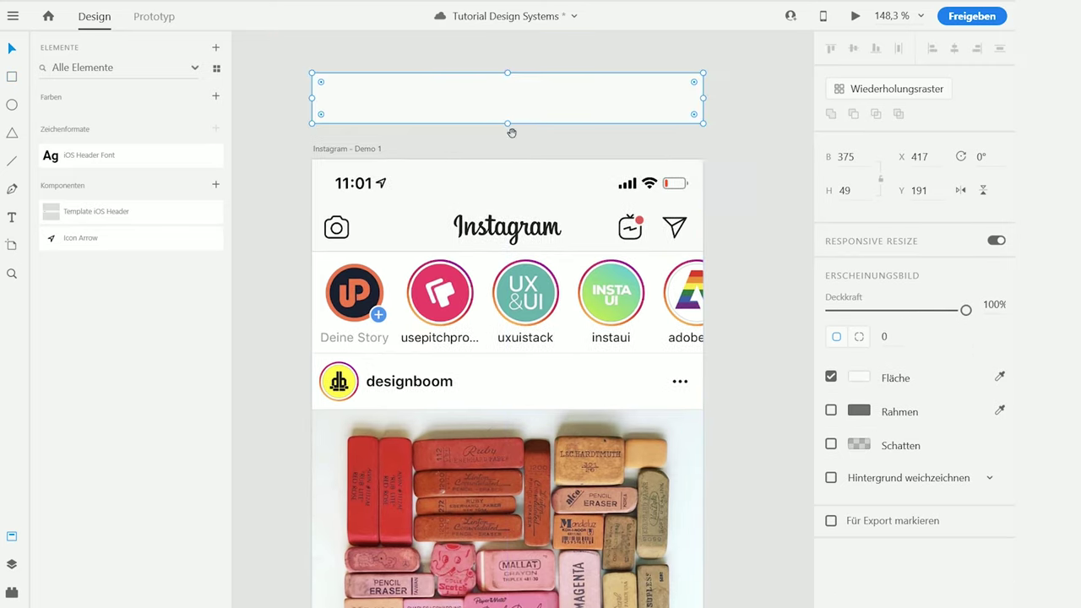
Draw three 28 × 28 placeholder circles and a central 116 × 28 ellipse on the rectangle, matching the navigation bar's icons and logo
scroll(433, 152, up, 3)
scroll(431, 151, up, 1)
scroll(431, 151, right, 1)
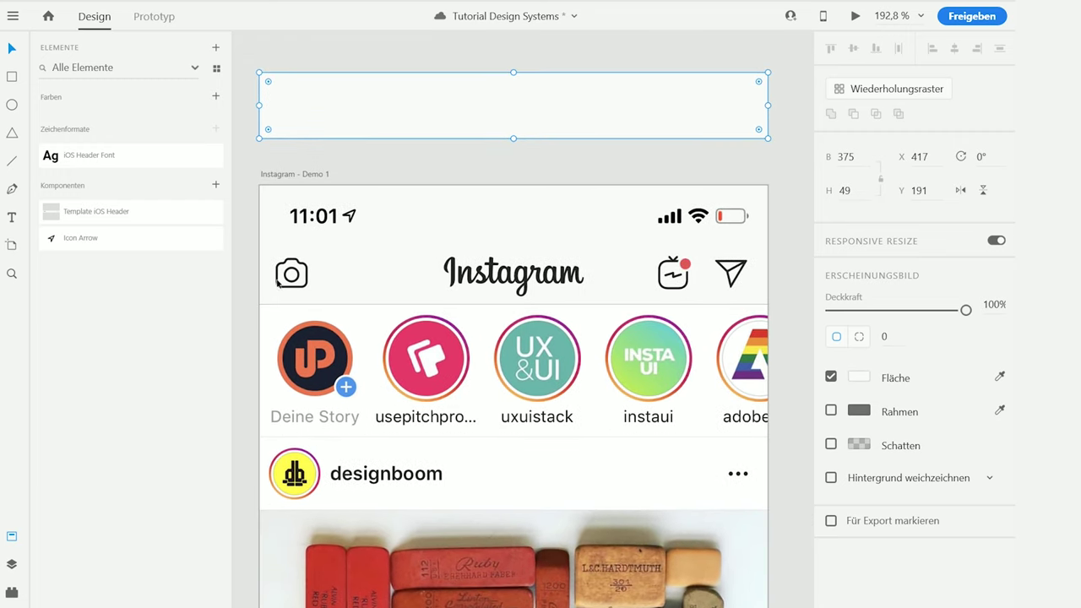
mouse_move(339, 165)
mouse_down()
mouse_move(376, 203)
mouse_move(293, 103)
mouse_move(687, 103)
mouse_move(722, 115)
mouse_move(448, 108)
mouse_move(586, 106)
mouse_up()
key(v)
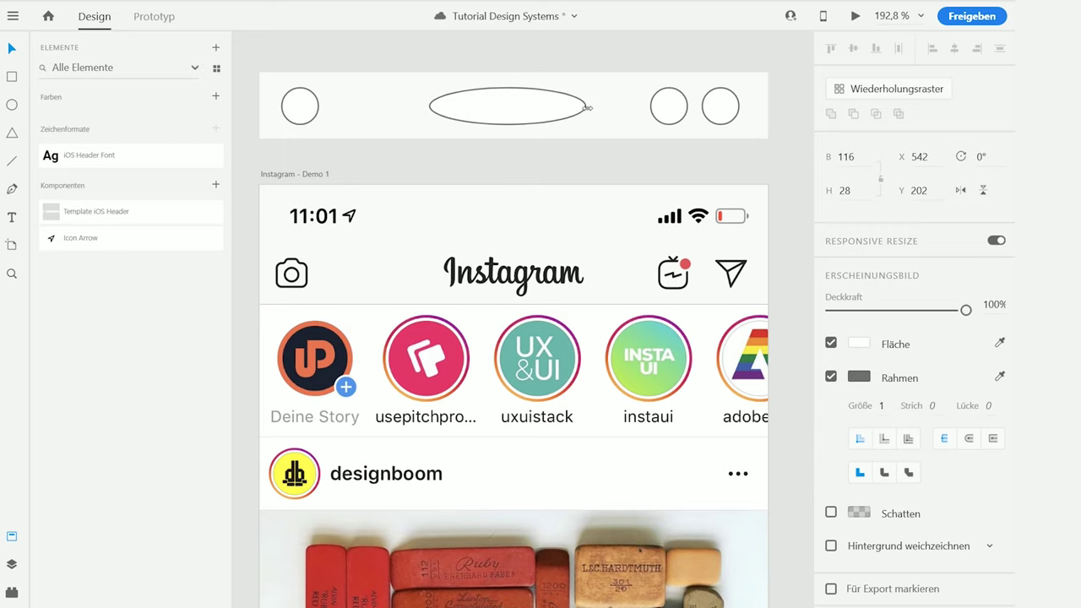
click(447, 166)
Duplicate the three 28 × 28 icon placeholder circles into the empty space above the navigation bar rectangle, each roughly above its original
scroll(447, 166, down, 2)
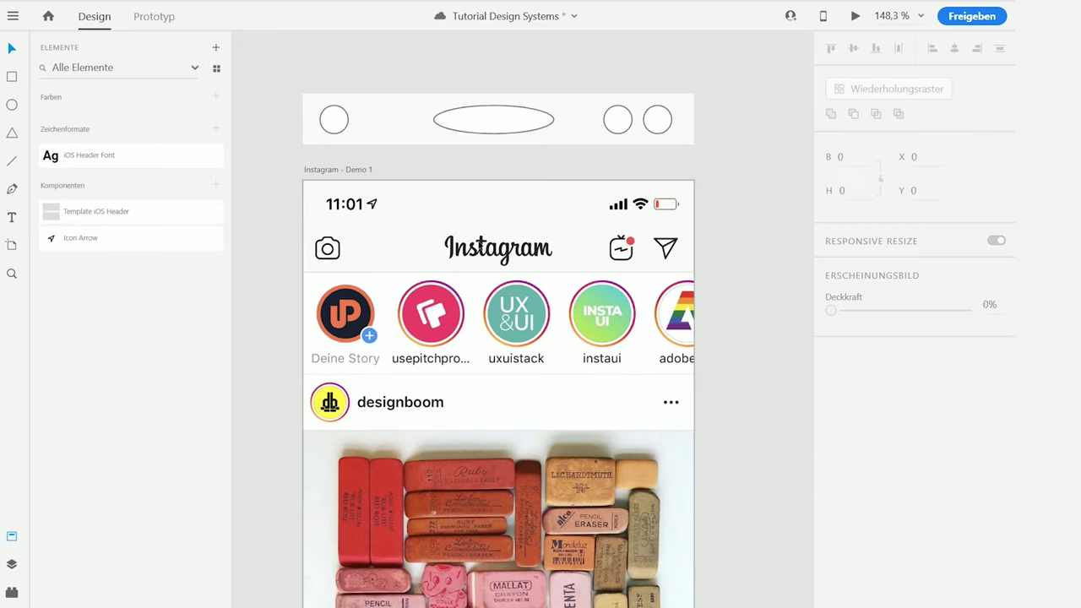
scroll(541, 213, down, 2)
scroll(495, 147, up, 2)
click(395, 207)
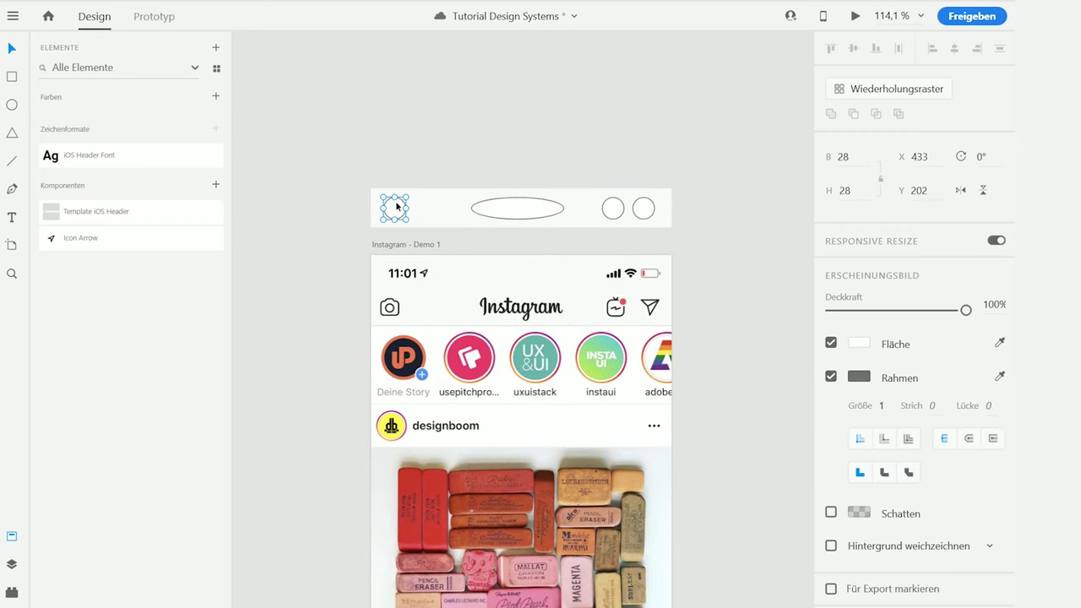
drag(396, 209, 395, 148)
key(ctrl+z)
drag(394, 210, 394, 150)
click(617, 208)
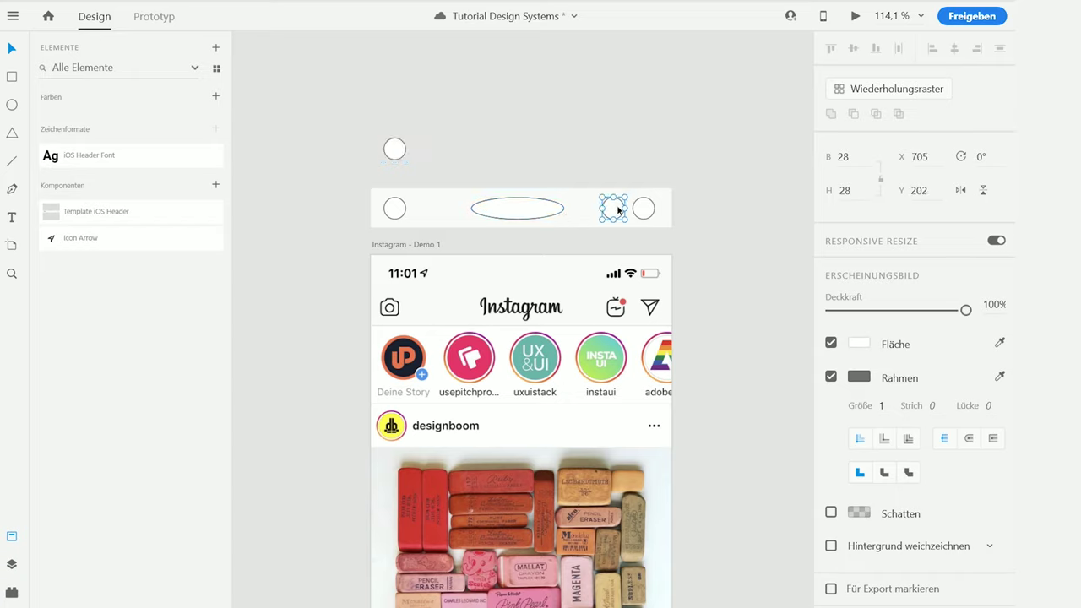
drag(617, 214, 615, 147)
drag(645, 210, 689, 165)
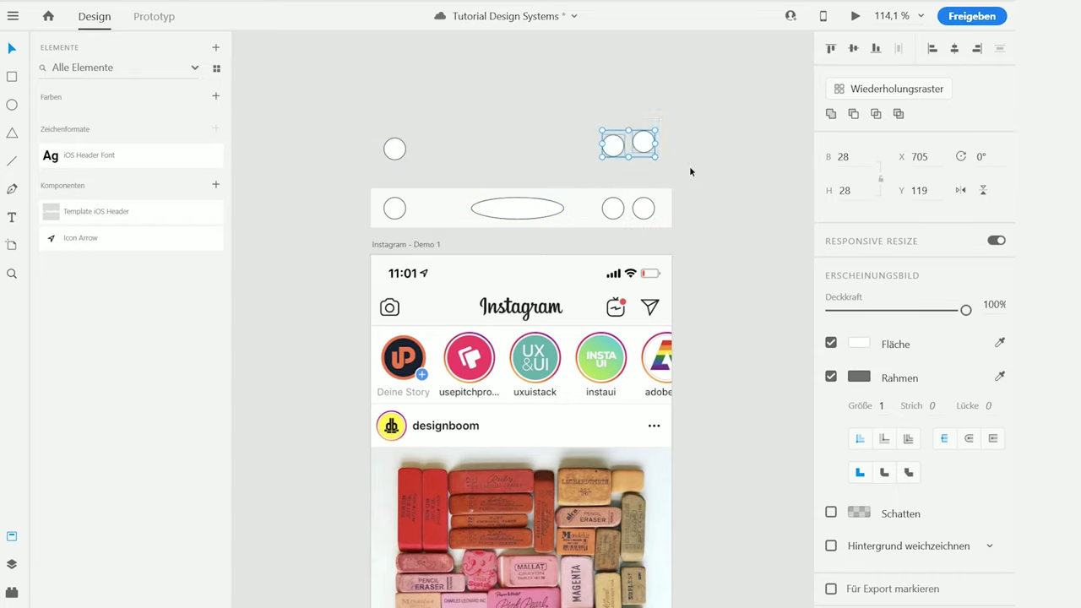
Delete the navigation bar rectangle with its placeholder circles and ellipse, together with the circle copies above it
drag(341, 123, 422, 181)
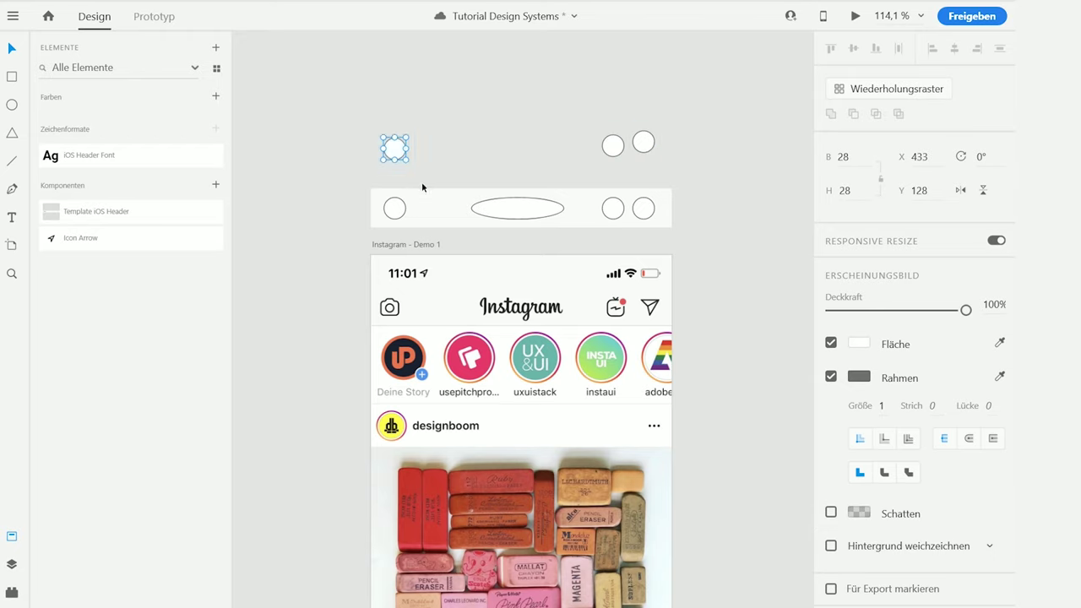
click(519, 210)
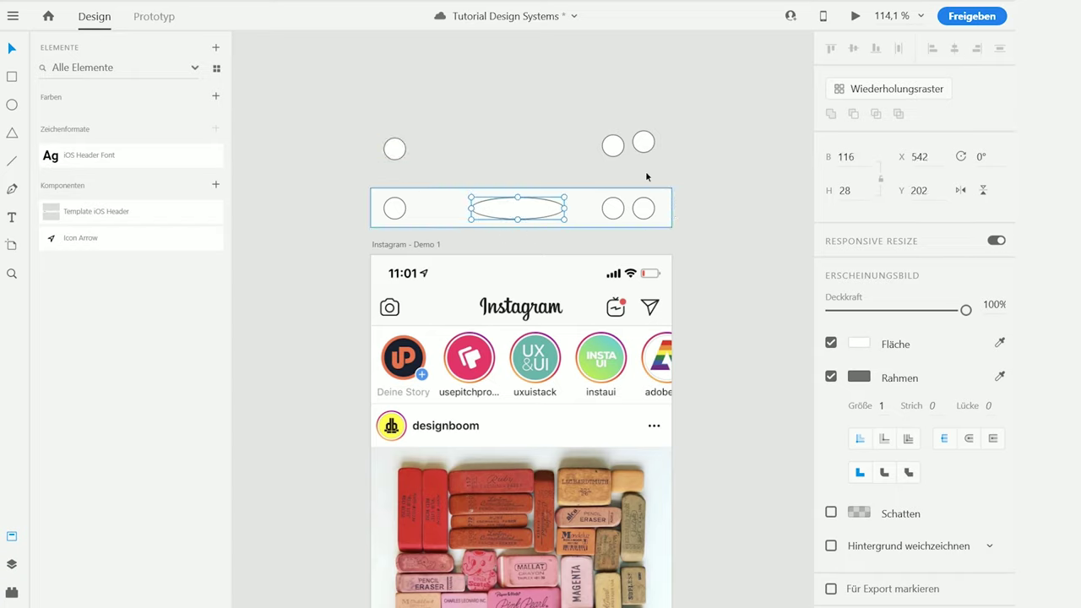
drag(398, 111, 689, 234)
key(Delete)
Save the Tutorial Design Systems document
scroll(498, 337, down, 4)
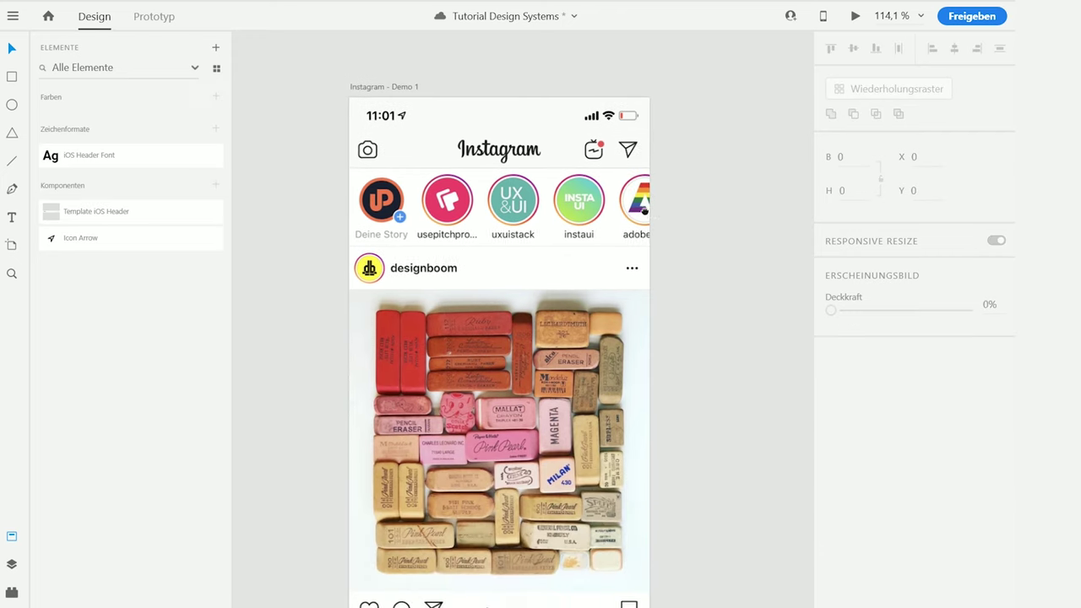
scroll(567, 385, down, 5)
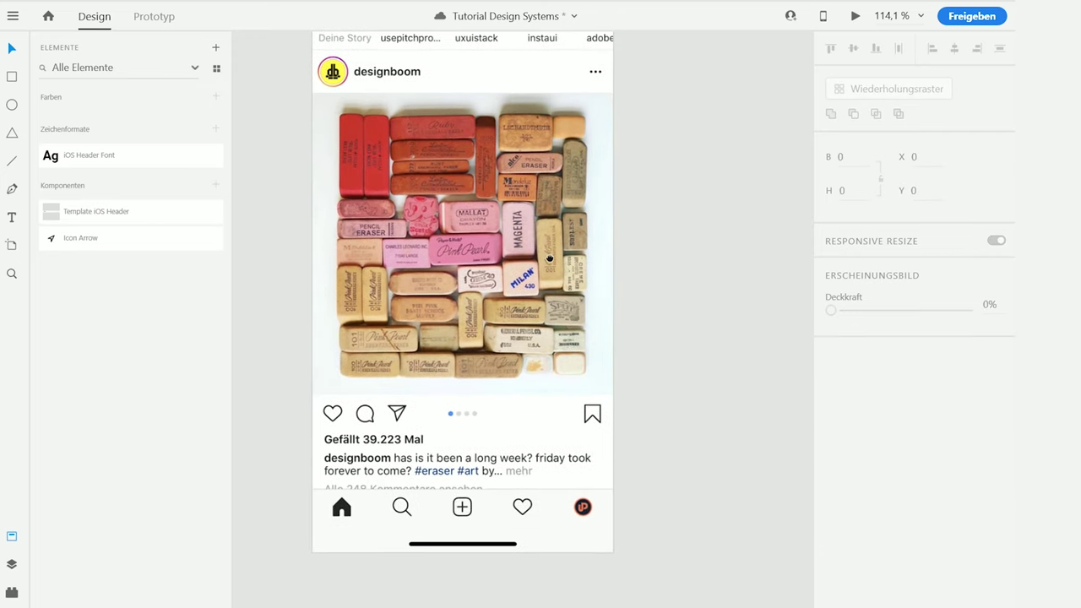
key(ctrl+s)
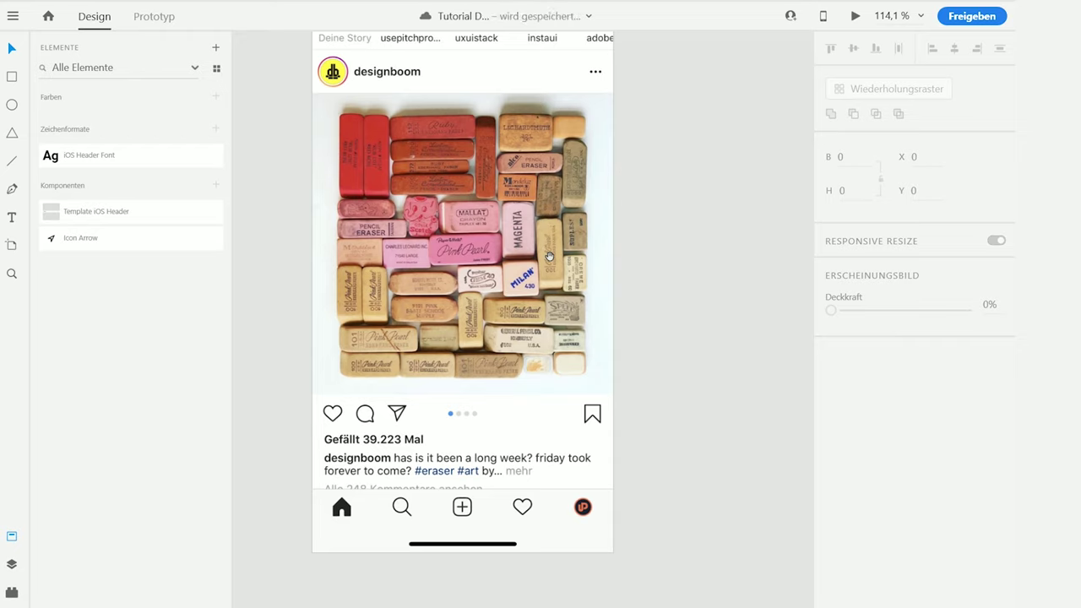